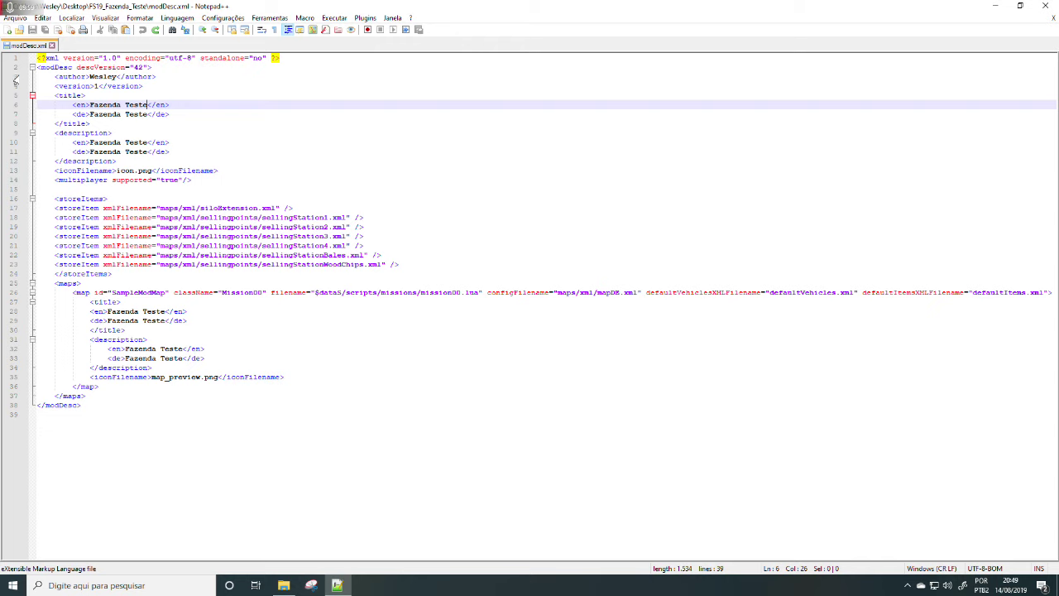
Step: Close the modDesc.xml editor and open defaultItems.xml from the FS19_Fazenda_Teste folder
{"action": "left_click", "coordinate": [1047, 7]}
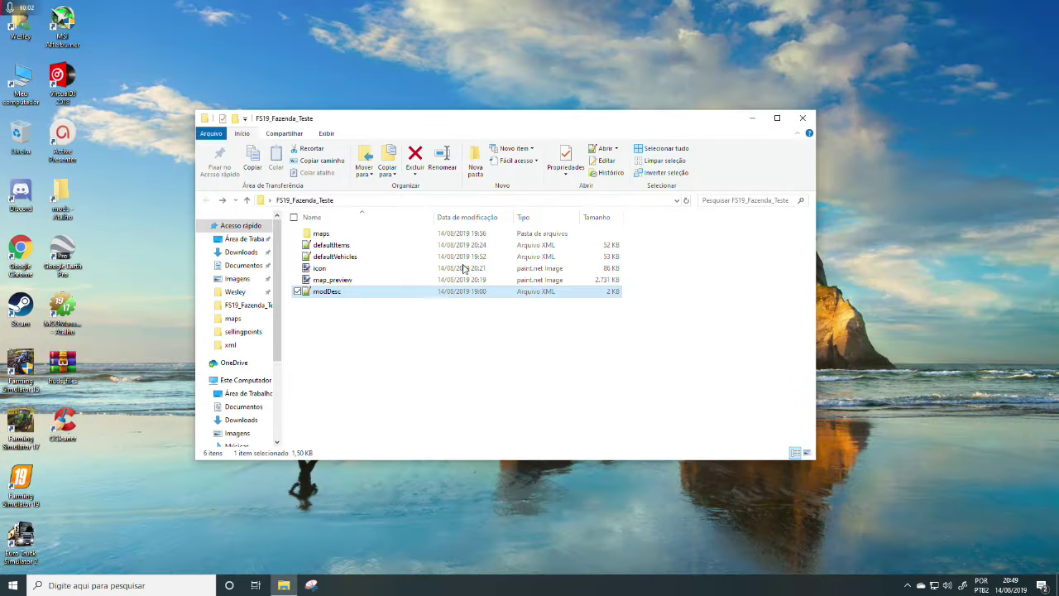
{"action": "double_click", "coordinate": [335, 246]}
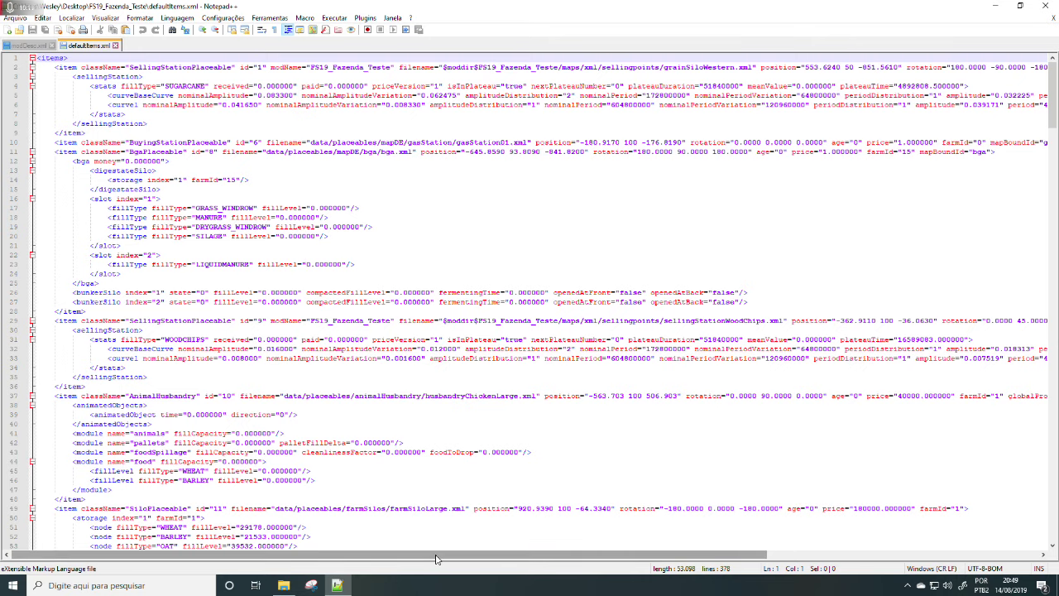
{"action": "left_click_drag", "start_coordinate": [436, 559], "coordinate": [400, 558]}
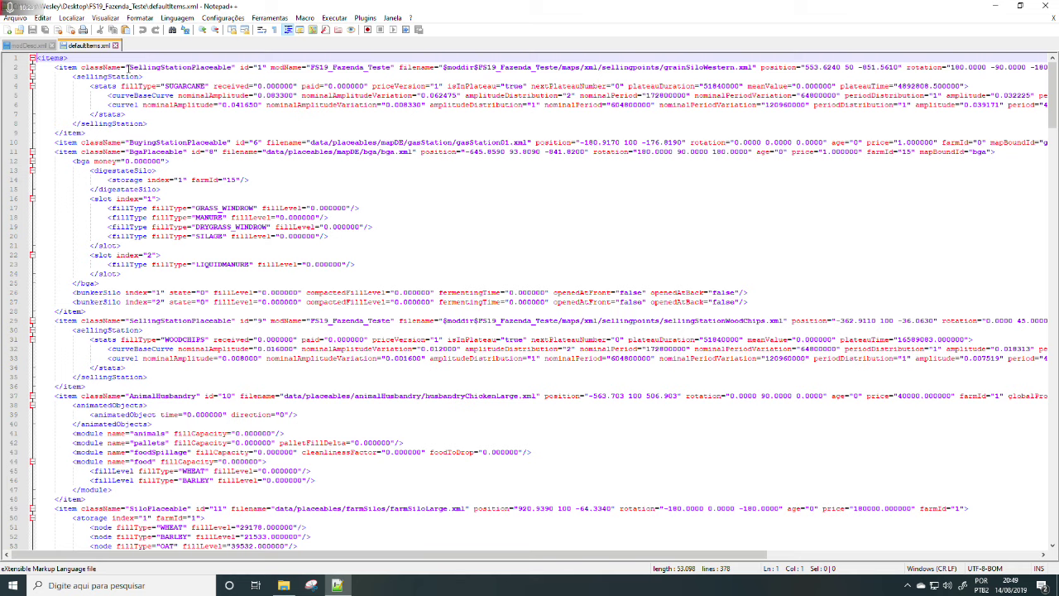
Step: Examine the first selling station item's className, modName and grainSiloWestern.xml file, and compare it with the gasStation01.xml item
{"action": "left_click_drag", "start_coordinate": [128, 67], "coordinate": [167, 73]}
{"action": "double_click", "coordinate": [205, 69]}
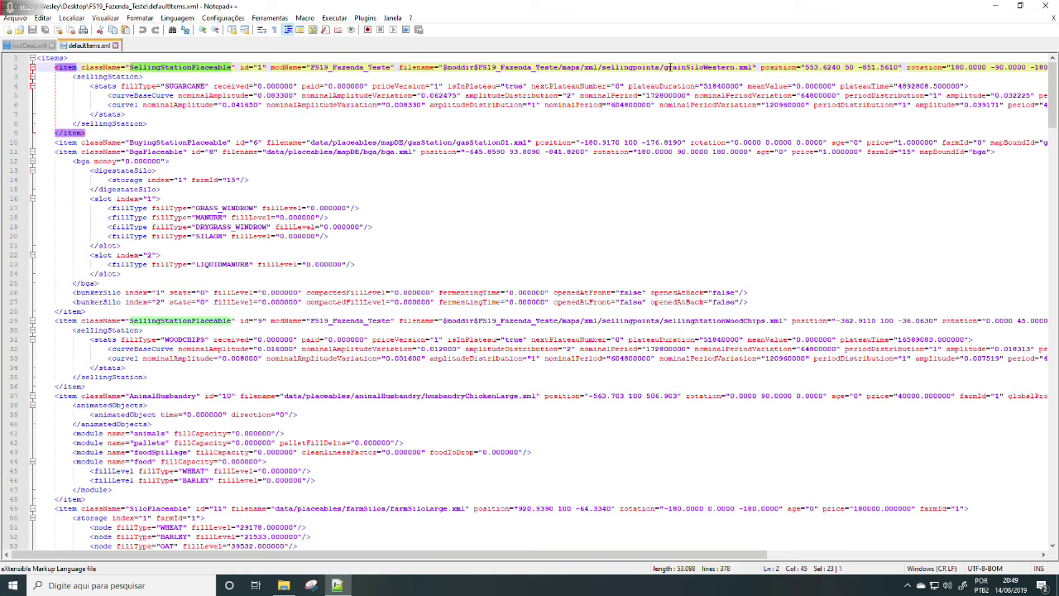
{"action": "left_click_drag", "start_coordinate": [664, 68], "coordinate": [753, 68]}
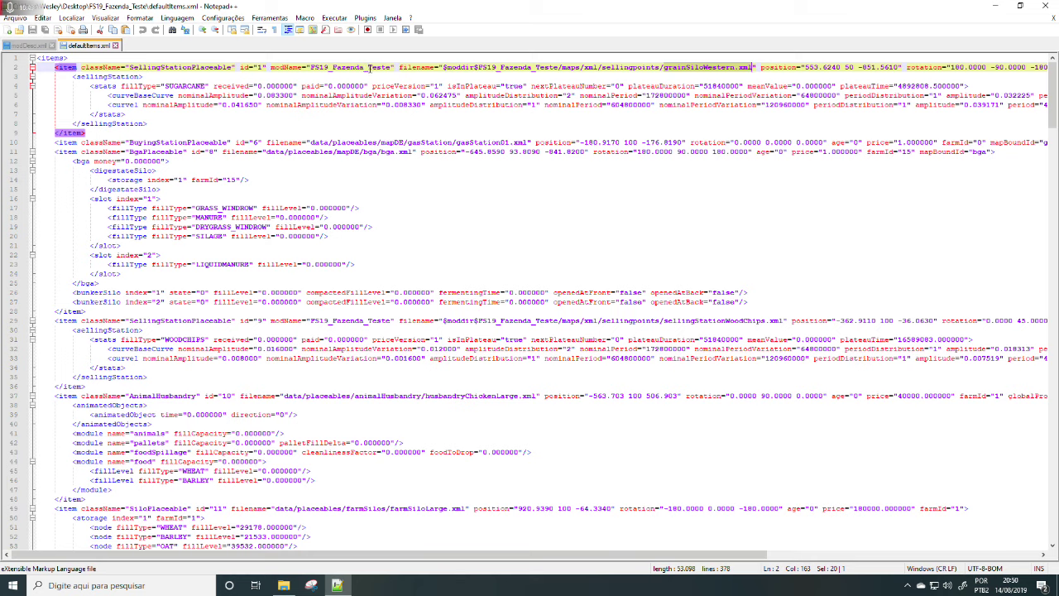
{"action": "left_click_drag", "start_coordinate": [368, 67], "coordinate": [389, 68]}
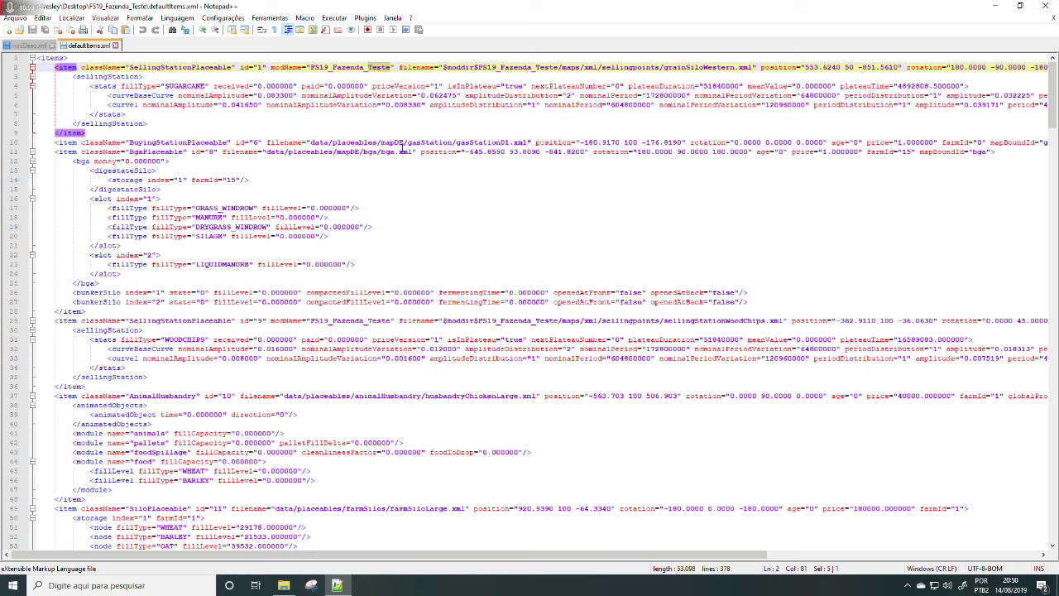
{"action": "left_click_drag", "start_coordinate": [455, 142], "coordinate": [511, 142]}
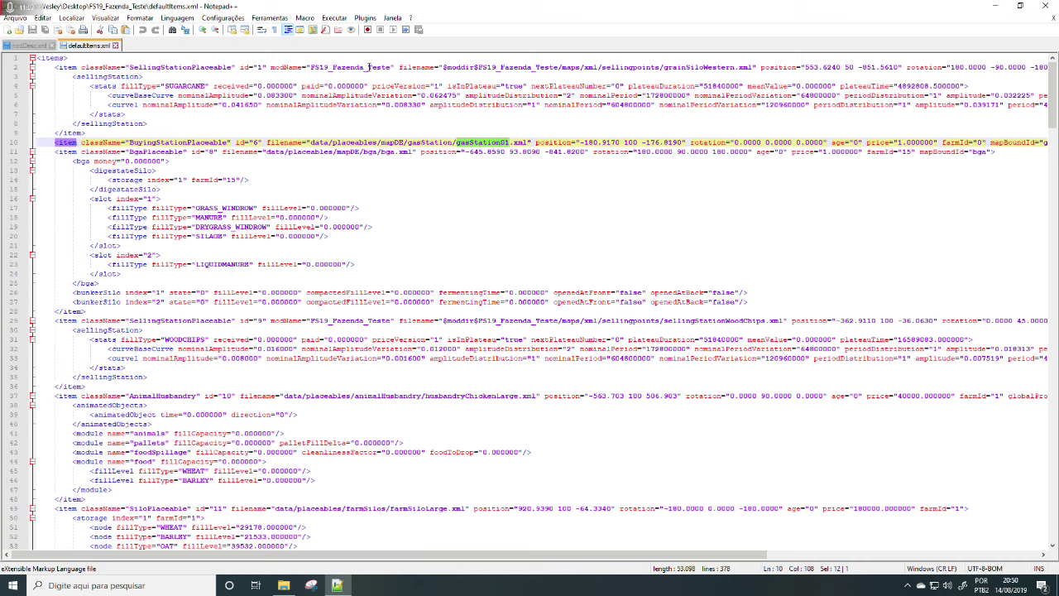
{"action": "left_click_drag", "start_coordinate": [369, 67], "coordinate": [391, 67]}
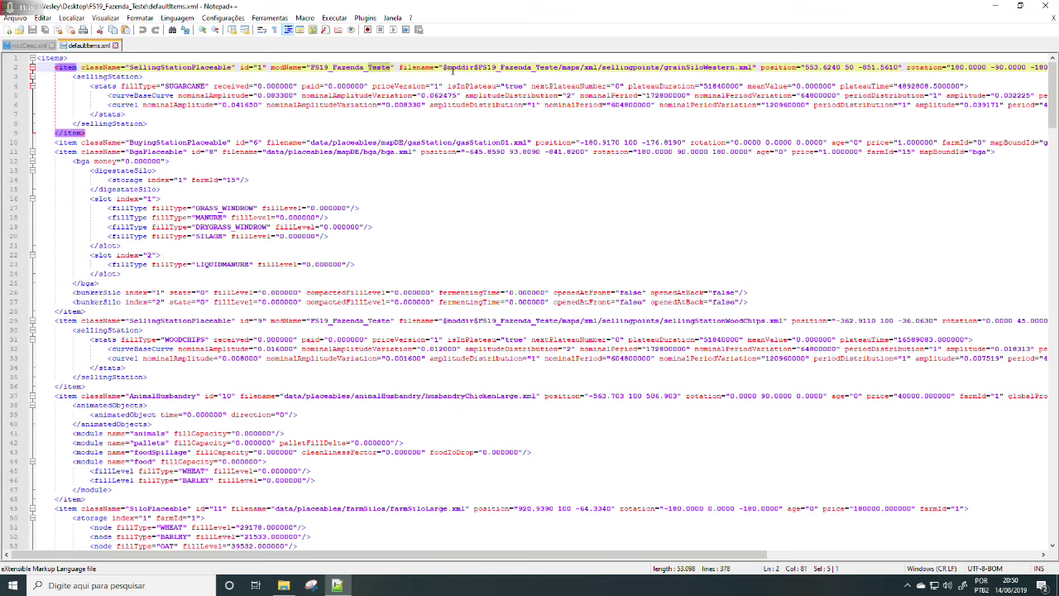
Step: Examine the $moddir$ prefix, mod folder name and full filename path of the grainSiloWestern item, through to its closing bracket
{"action": "left_click_drag", "start_coordinate": [444, 68], "coordinate": [468, 71]}
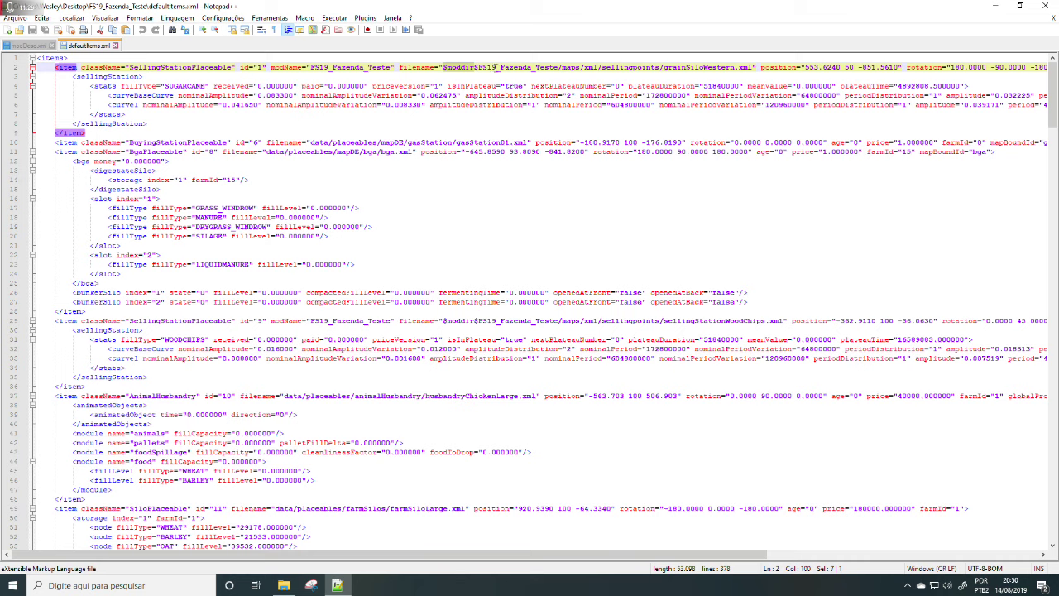
{"action": "left_click_drag", "start_coordinate": [497, 67], "coordinate": [442, 67]}
{"action": "left_click_drag", "start_coordinate": [500, 67], "coordinate": [560, 66]}
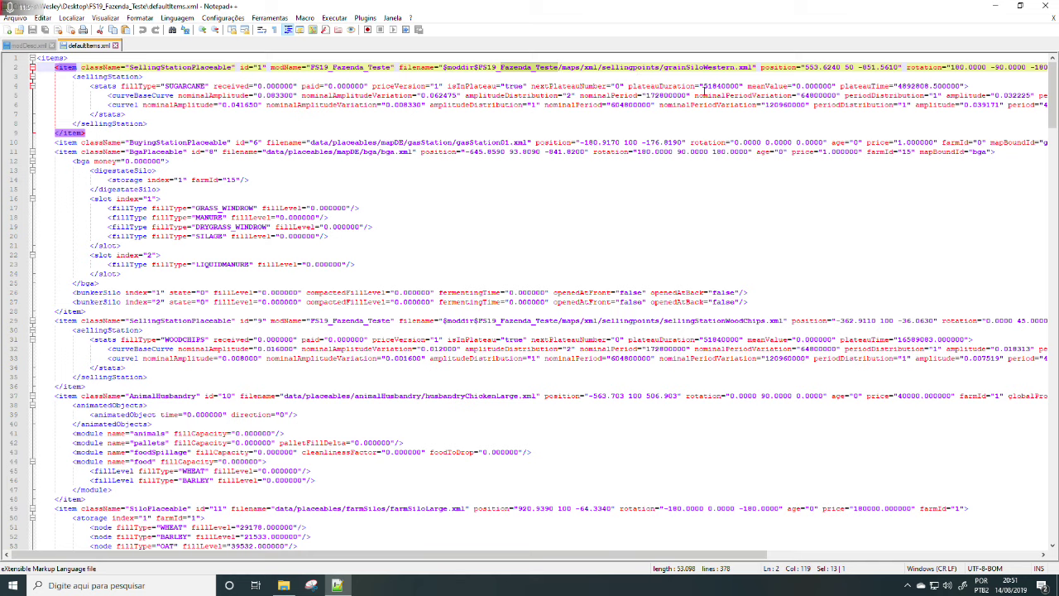
{"action": "left_click_drag", "start_coordinate": [759, 67], "coordinate": [441, 68]}
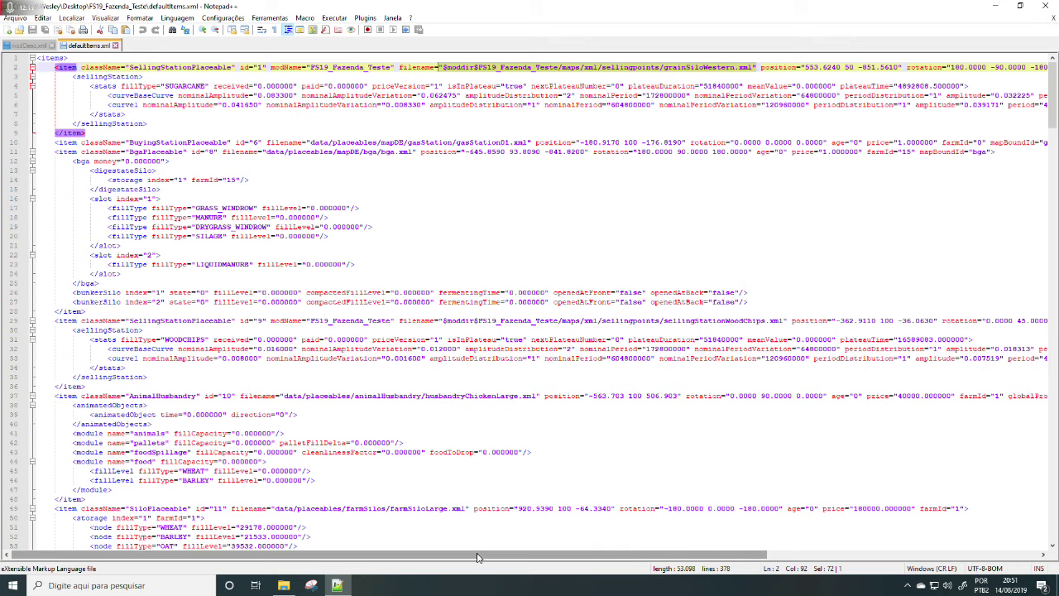
{"action": "left_click_drag", "start_coordinate": [474, 554], "coordinate": [746, 553]}
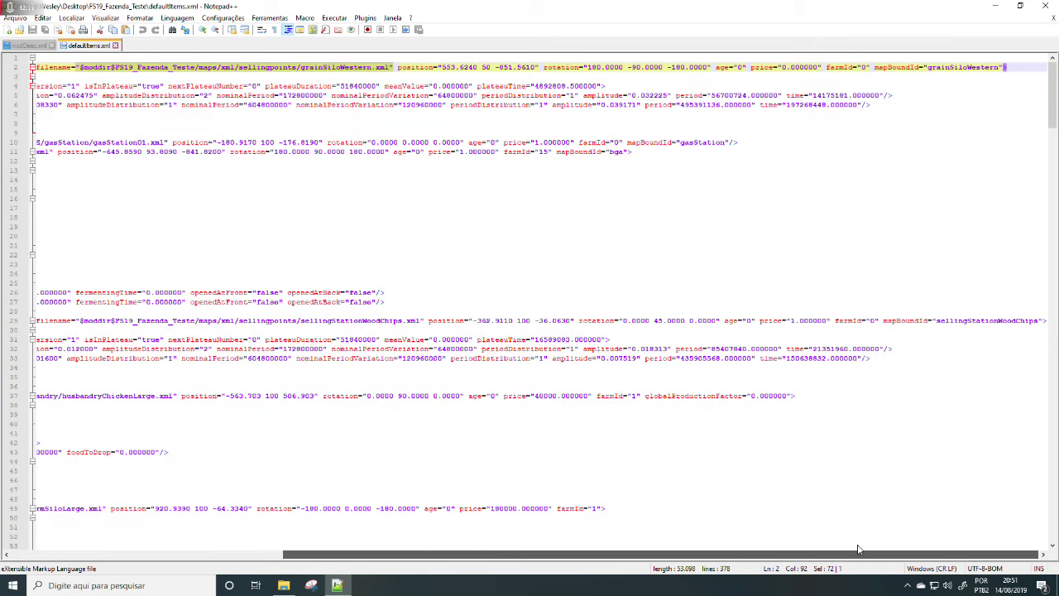
{"action": "left_click", "coordinate": [1007, 67]}
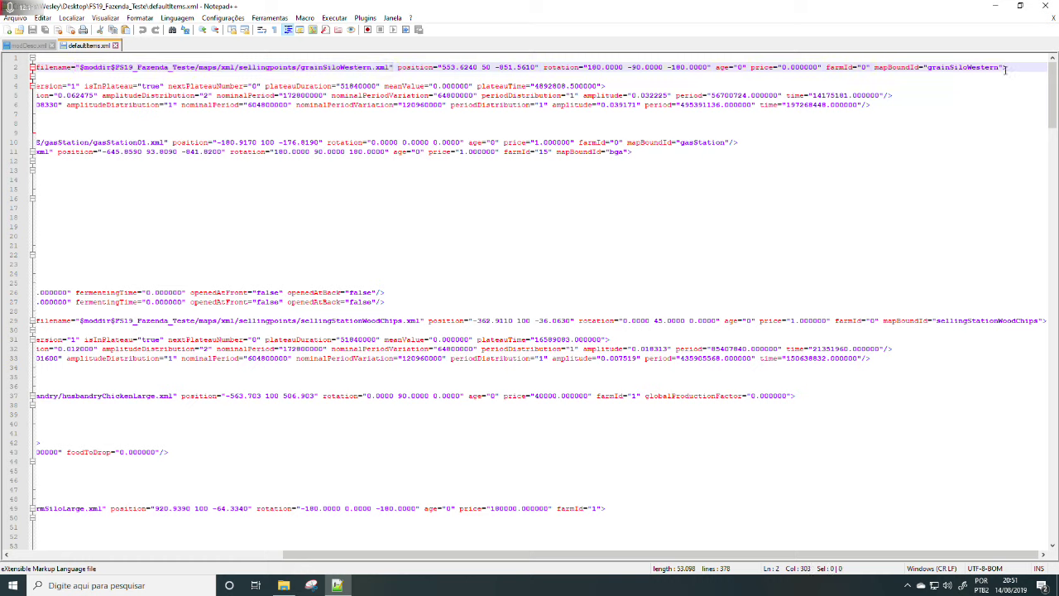
{"action": "key", "text": "shift+Left"}
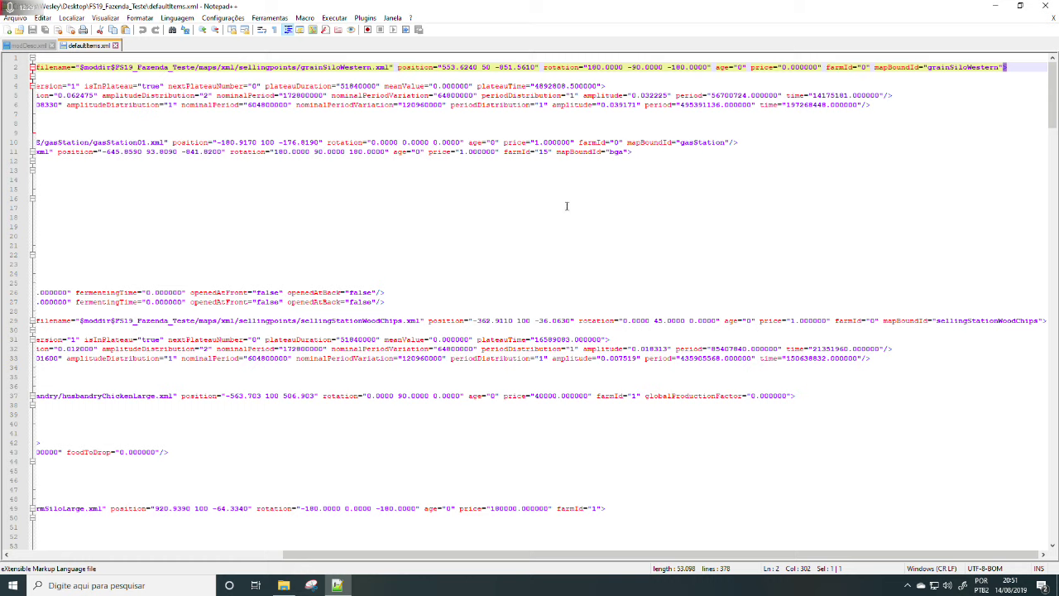
Step: Read through the placed items down to the lime stations, checking their age attributes
{"action": "scroll", "coordinate": [903, 382], "scroll_direction": "down", "scroll_amount": 7}
{"action": "scroll", "coordinate": [903, 381], "scroll_direction": "down", "scroll_amount": 2}
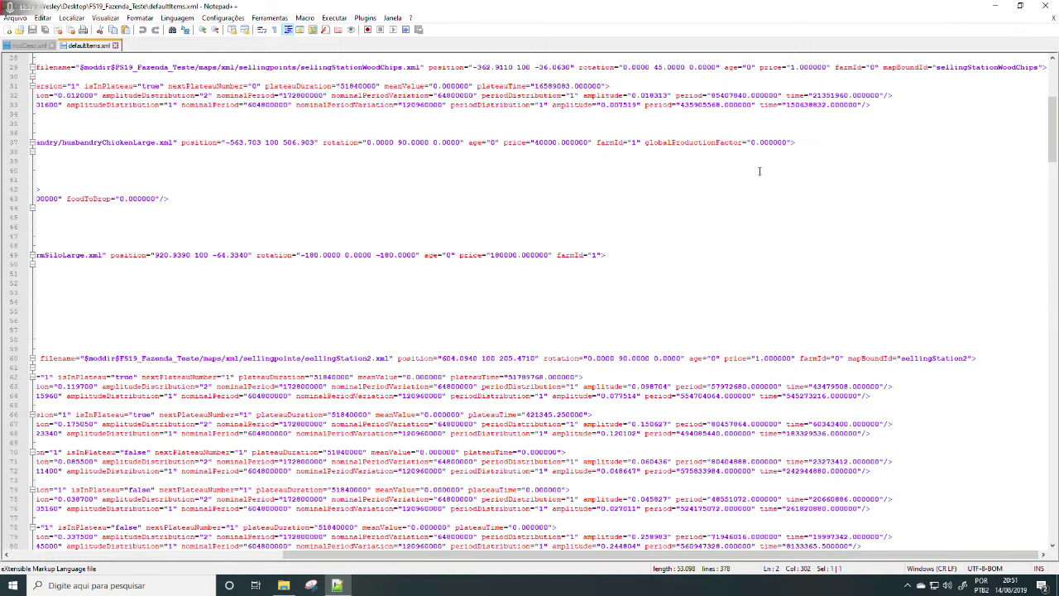
{"action": "scroll", "coordinate": [1007, 241], "scroll_direction": "down", "scroll_amount": 10}
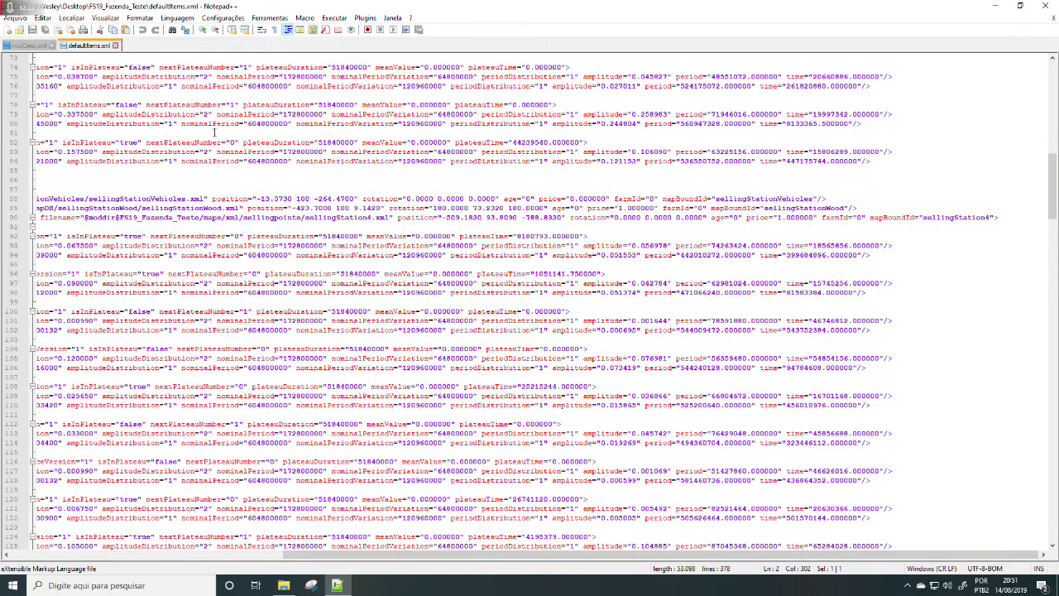
{"action": "scroll", "coordinate": [842, 180], "scroll_direction": "up", "scroll_amount": 4}
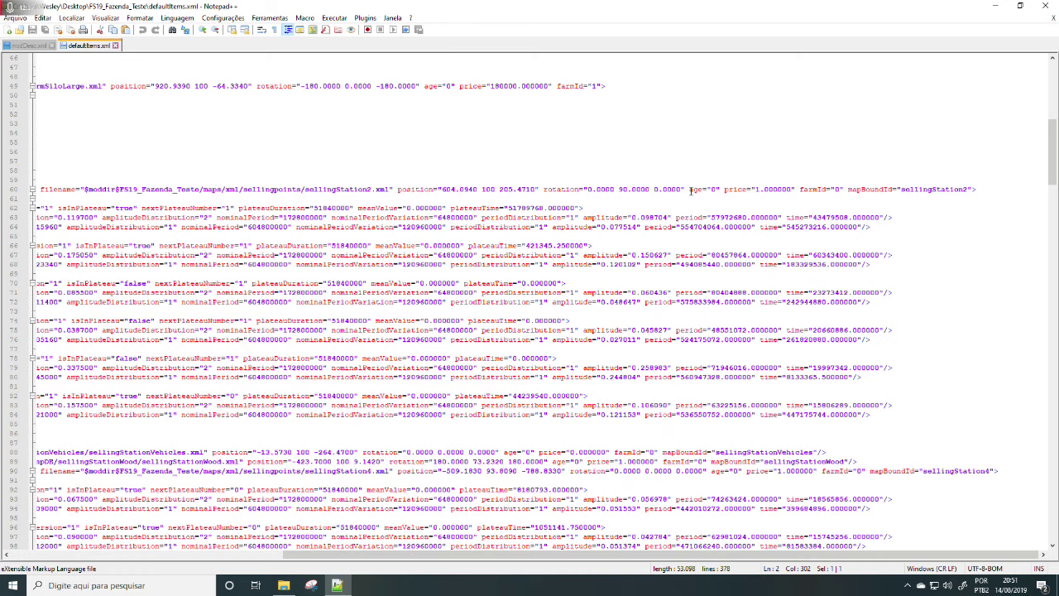
{"action": "left_click_drag", "start_coordinate": [690, 190], "coordinate": [703, 189]}
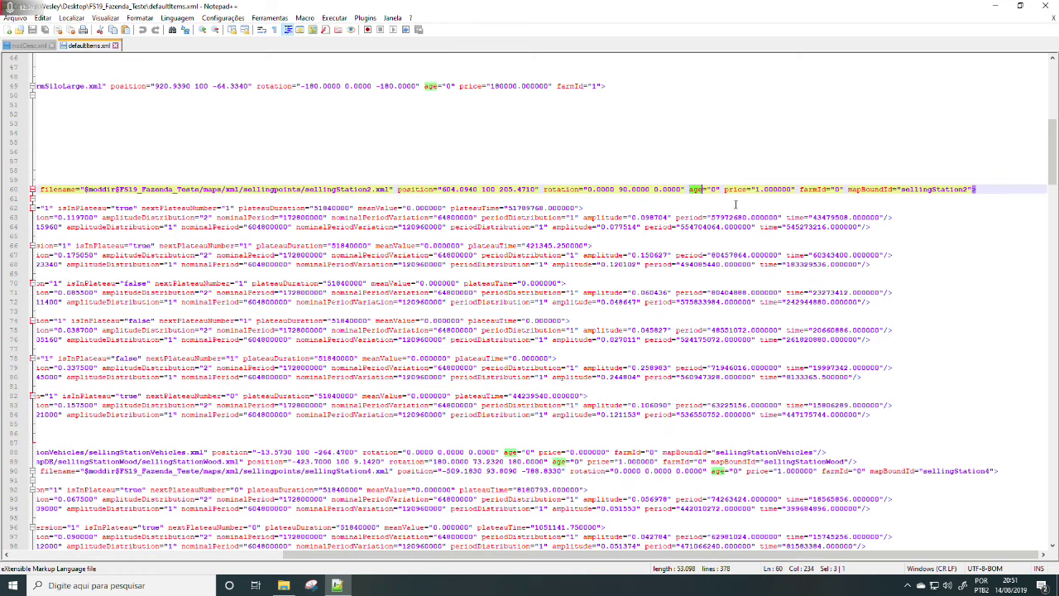
{"action": "scroll", "coordinate": [852, 277], "scroll_direction": "down", "scroll_amount": 3}
{"action": "scroll", "coordinate": [721, 119], "scroll_direction": "down", "scroll_amount": 15}
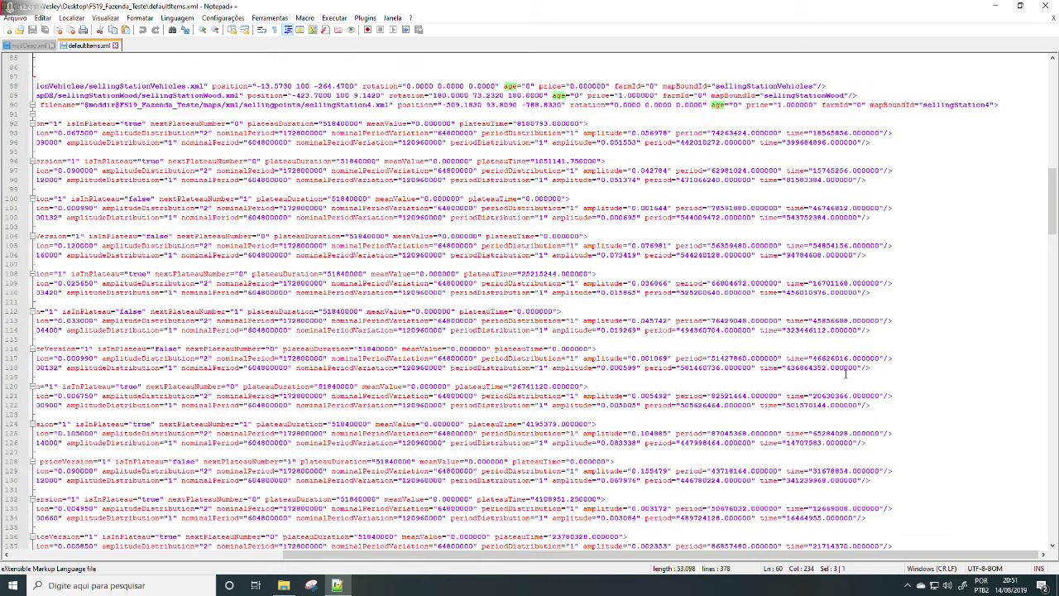
{"action": "scroll", "coordinate": [844, 373], "scroll_direction": "down", "scroll_amount": 4}
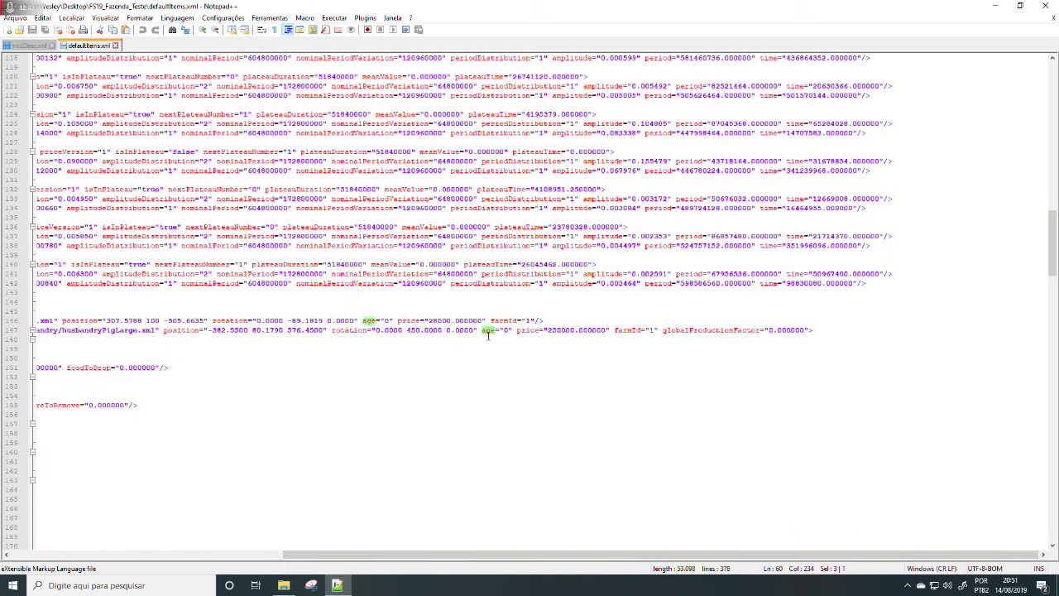
{"action": "scroll", "coordinate": [456, 378], "scroll_direction": "down", "scroll_amount": 4}
{"action": "scroll", "coordinate": [831, 428], "scroll_direction": "down", "scroll_amount": 4}
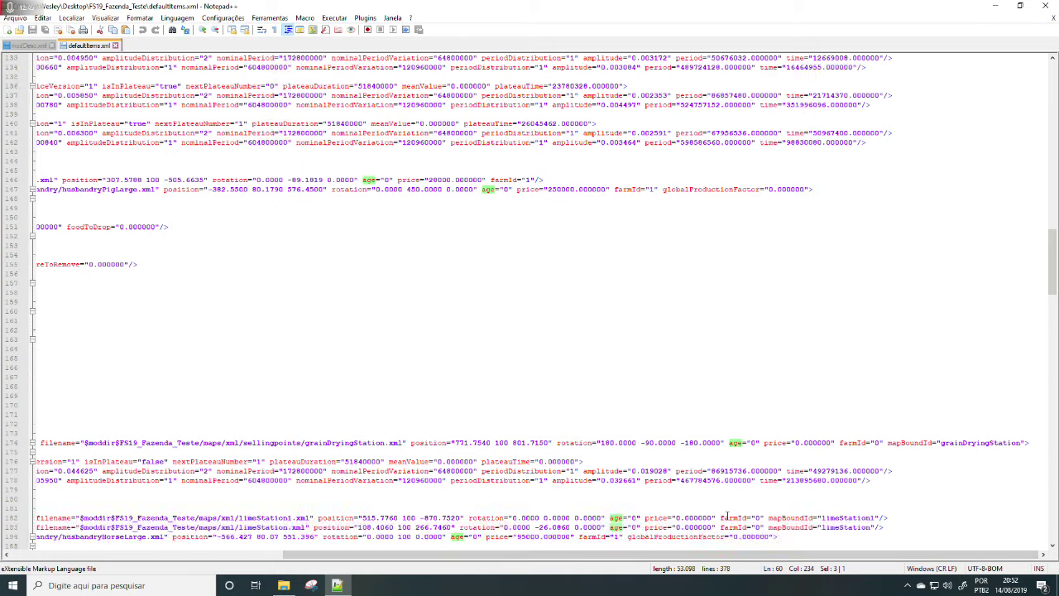
{"action": "scroll", "coordinate": [830, 428], "scroll_direction": "down", "scroll_amount": 2}
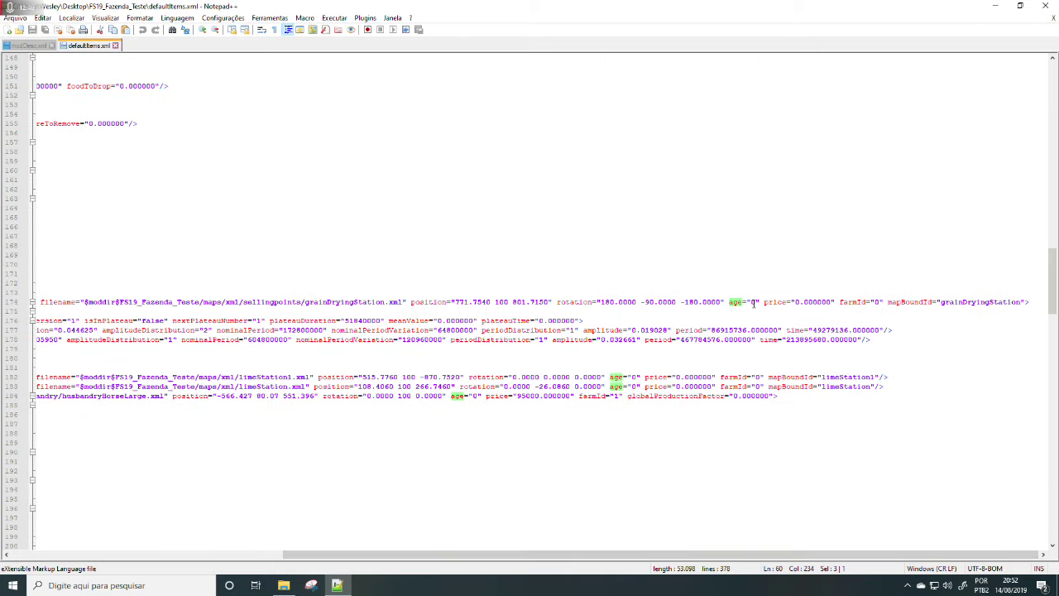
{"action": "double_click", "coordinate": [634, 376]}
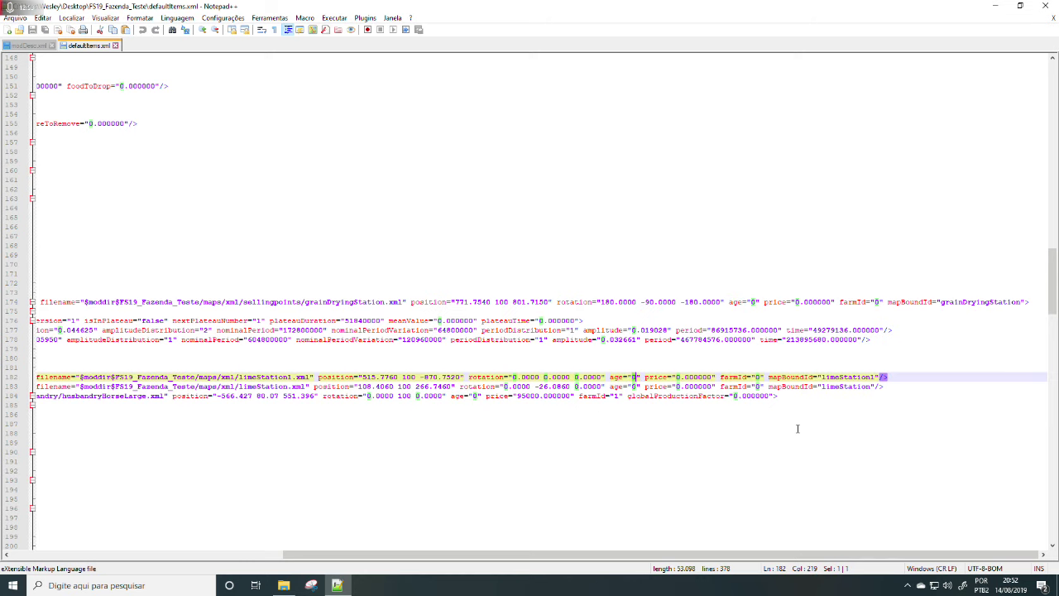
{"action": "left_click", "coordinate": [798, 429]}
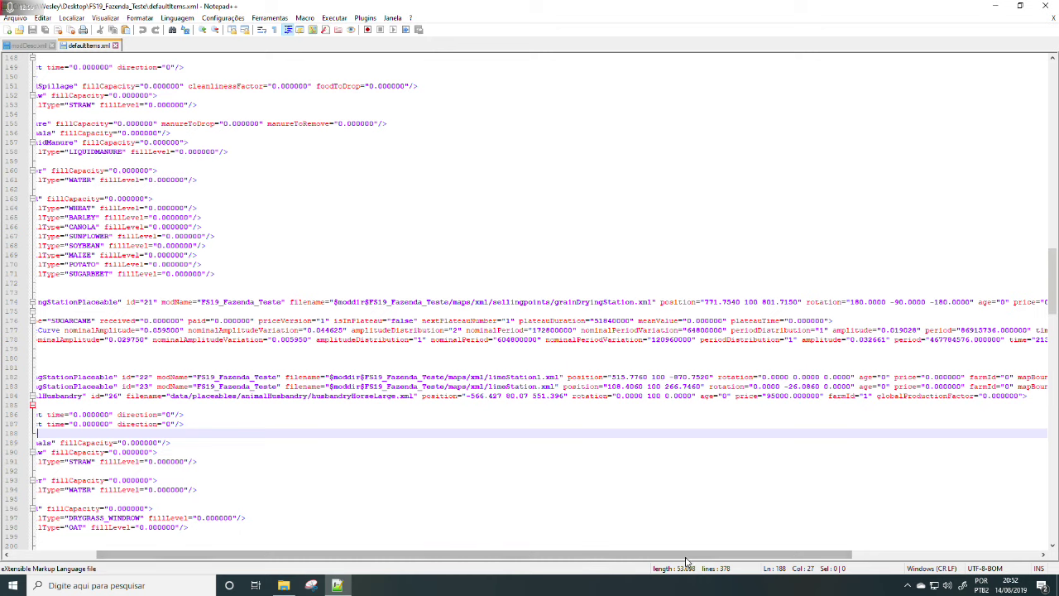
Step: Examine the AnimalHusbandry item for husbandrySheepLarge.xml, focusing on its farmId attribute
{"action": "left_click_drag", "start_coordinate": [685, 562], "coordinate": [356, 562]}
{"action": "scroll", "coordinate": [217, 447], "scroll_direction": "down", "scroll_amount": 8}
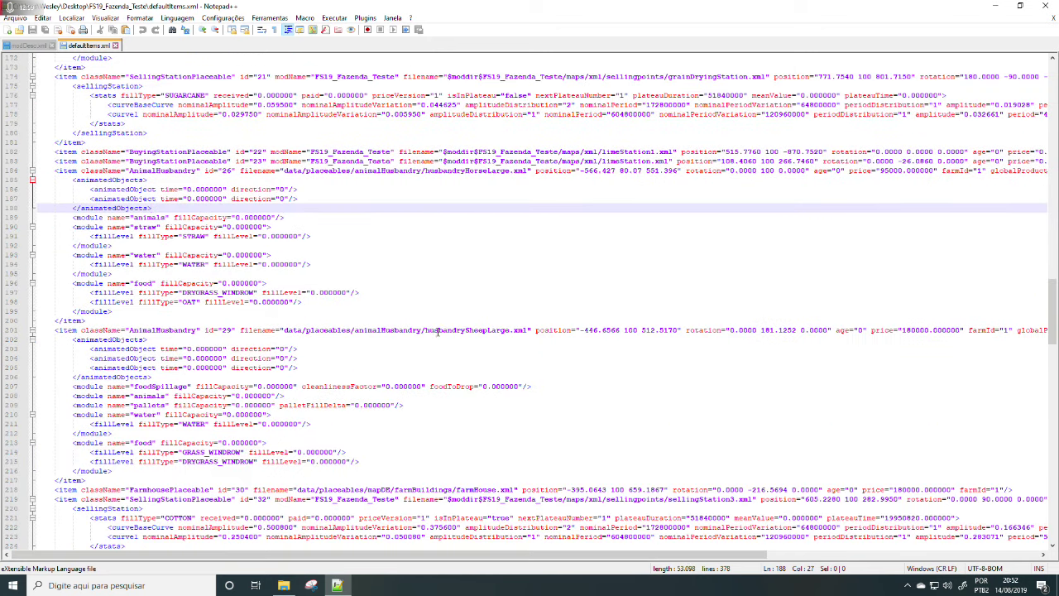
{"action": "left_click", "coordinate": [130, 330]}
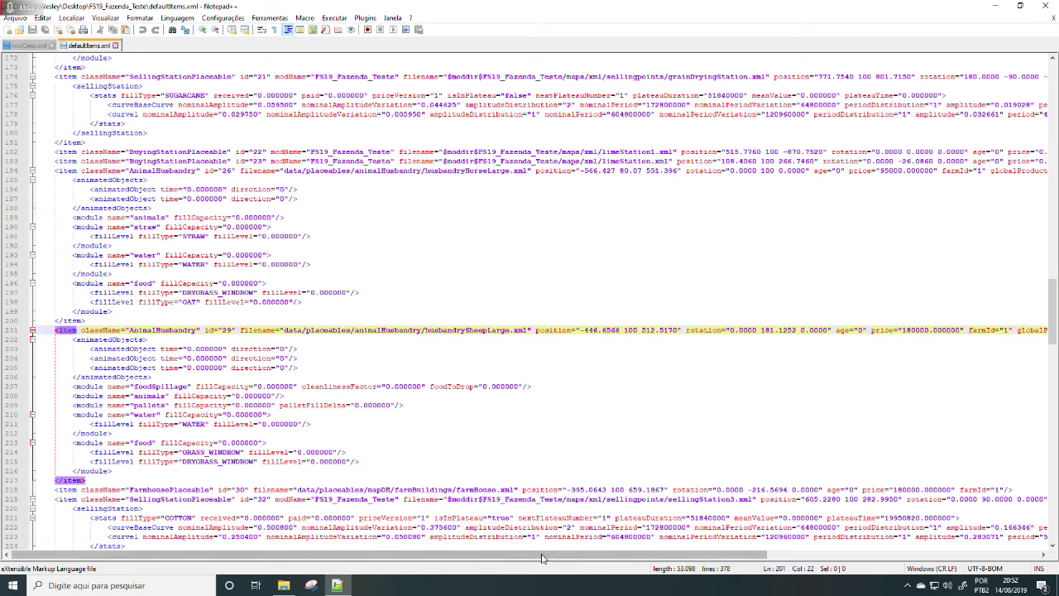
{"action": "left_click_drag", "start_coordinate": [543, 556], "coordinate": [702, 556]}
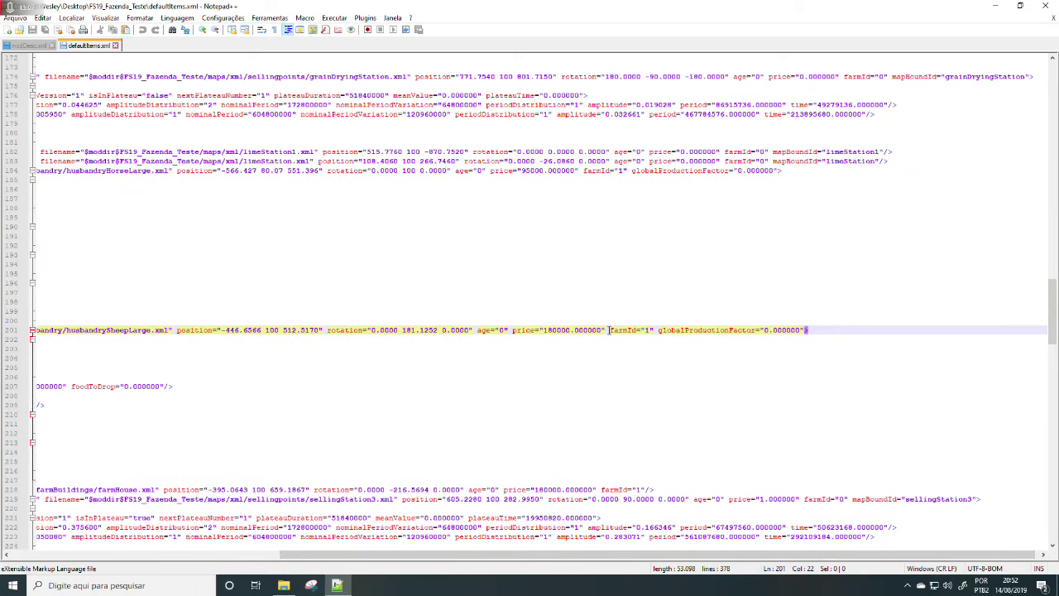
{"action": "left_click_drag", "start_coordinate": [609, 330], "coordinate": [650, 330]}
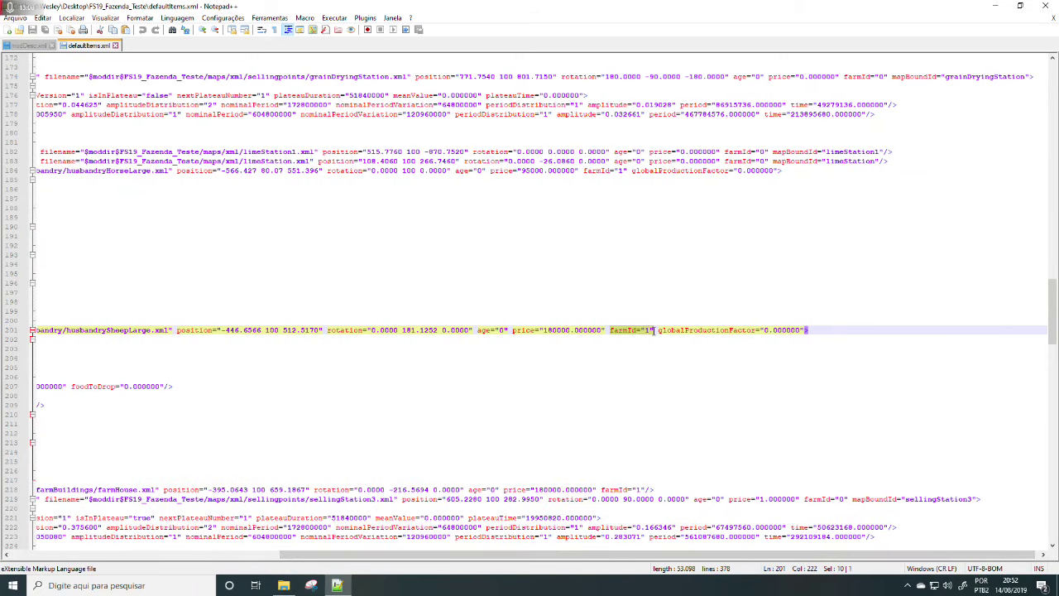
{"action": "left_click", "coordinate": [779, 410]}
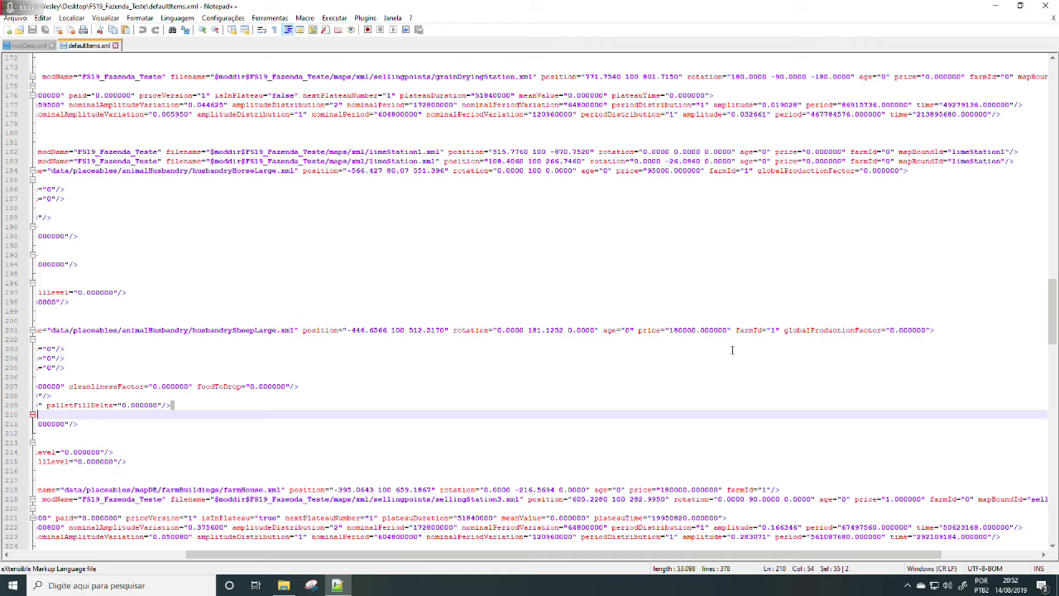
{"action": "left_click_drag", "start_coordinate": [524, 555], "coordinate": [348, 554]}
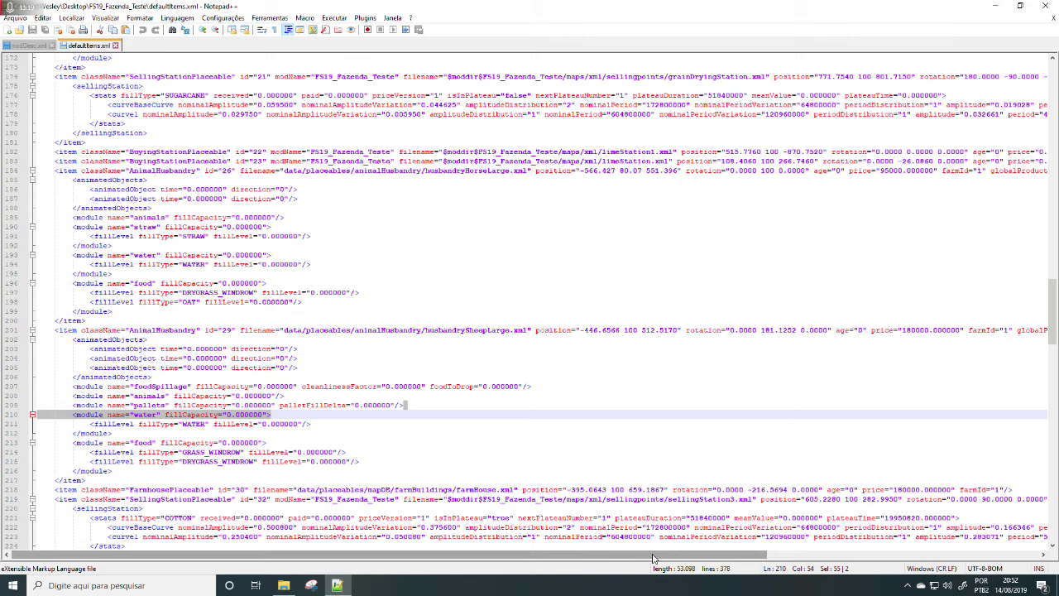
Step: Review the attributes at the line ends of the animal husbandry and neighbouring items, going back up to the workshop item
{"action": "left_click_drag", "start_coordinate": [652, 557], "coordinate": [925, 556]}
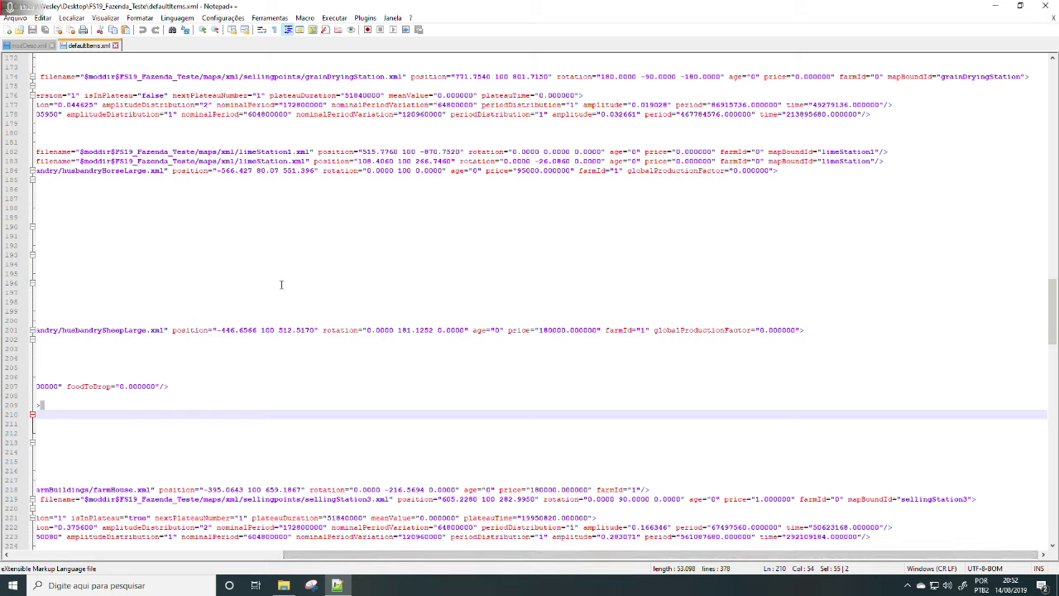
{"action": "left_click_drag", "start_coordinate": [514, 554], "coordinate": [640, 562]}
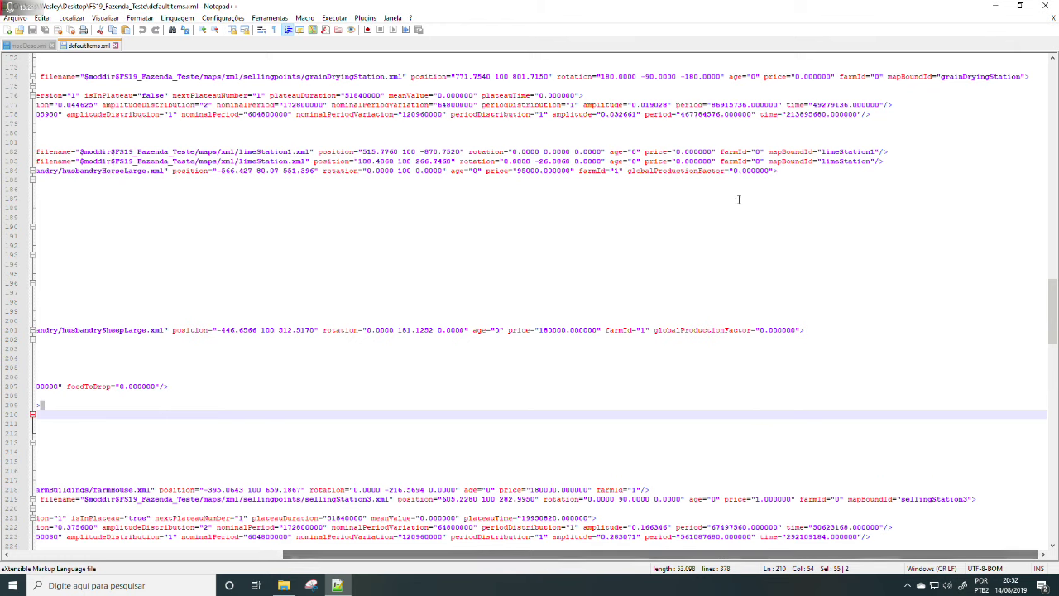
{"action": "scroll", "coordinate": [698, 397], "scroll_direction": "down", "scroll_amount": 5}
{"action": "scroll", "coordinate": [557, 256], "scroll_direction": "up", "scroll_amount": 7}
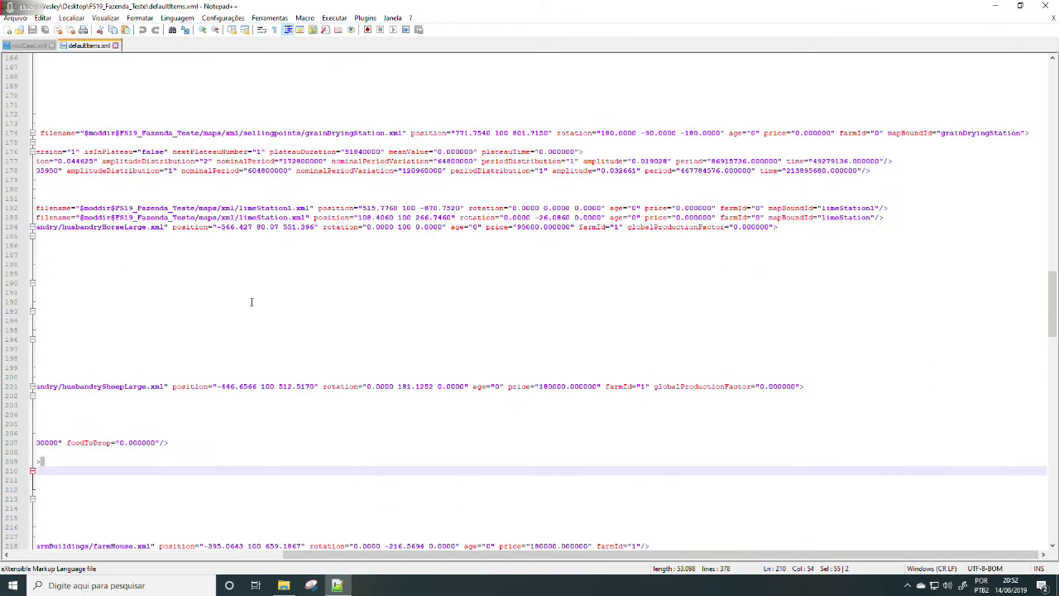
{"action": "scroll", "coordinate": [248, 298], "scroll_direction": "up", "scroll_amount": 4}
{"action": "left_click_drag", "start_coordinate": [455, 557], "coordinate": [177, 561]}
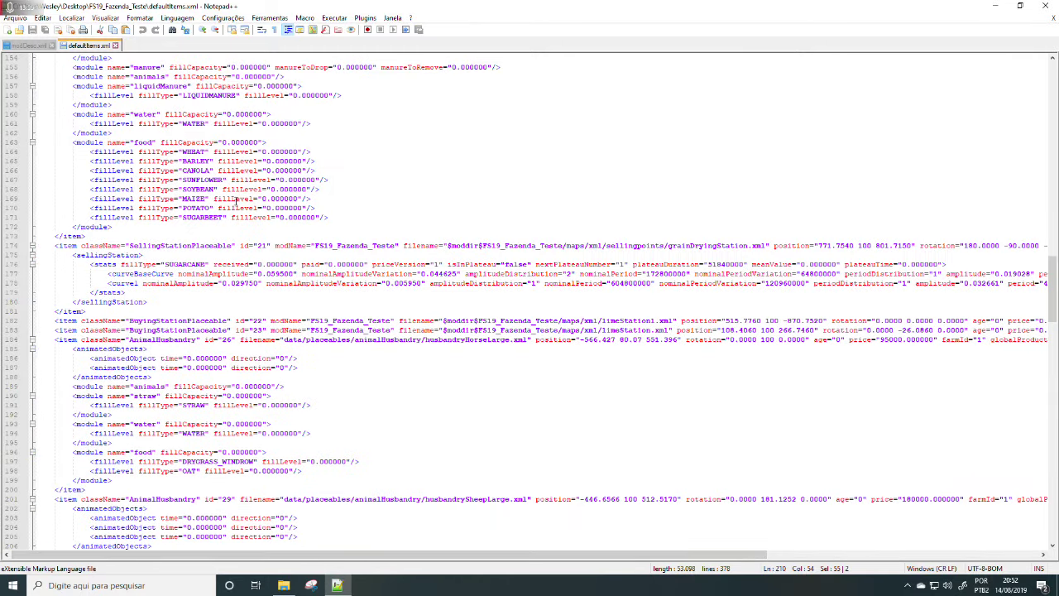
{"action": "scroll", "coordinate": [236, 200], "scroll_direction": "up", "scroll_amount": 7}
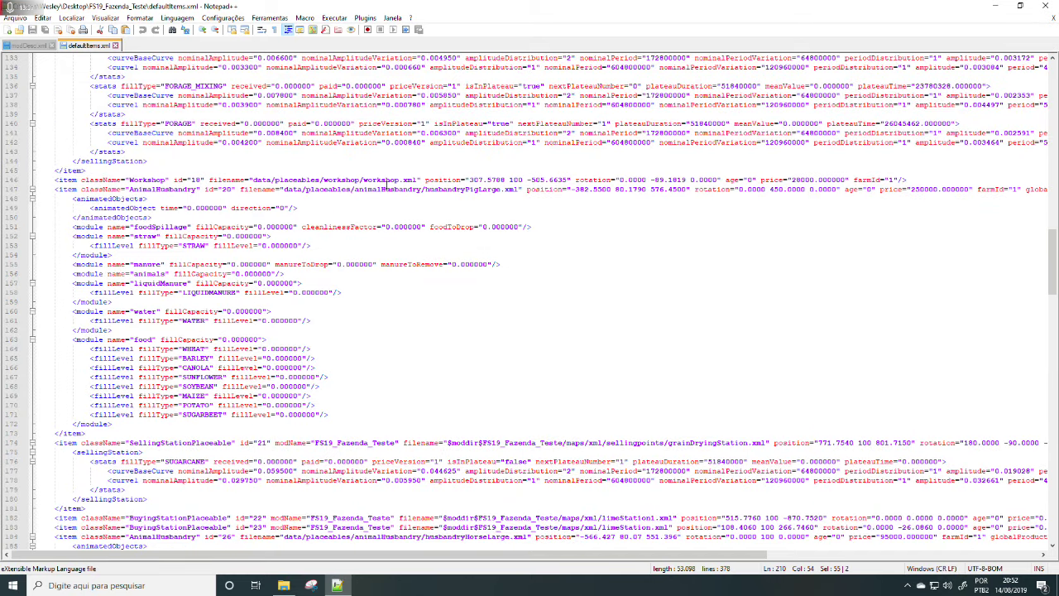
Step: Go back up to the sellingStation4 item in defaultItems.xml and examine its farmId attribute
{"action": "scroll", "coordinate": [278, 154], "scroll_direction": "up", "scroll_amount": 19}
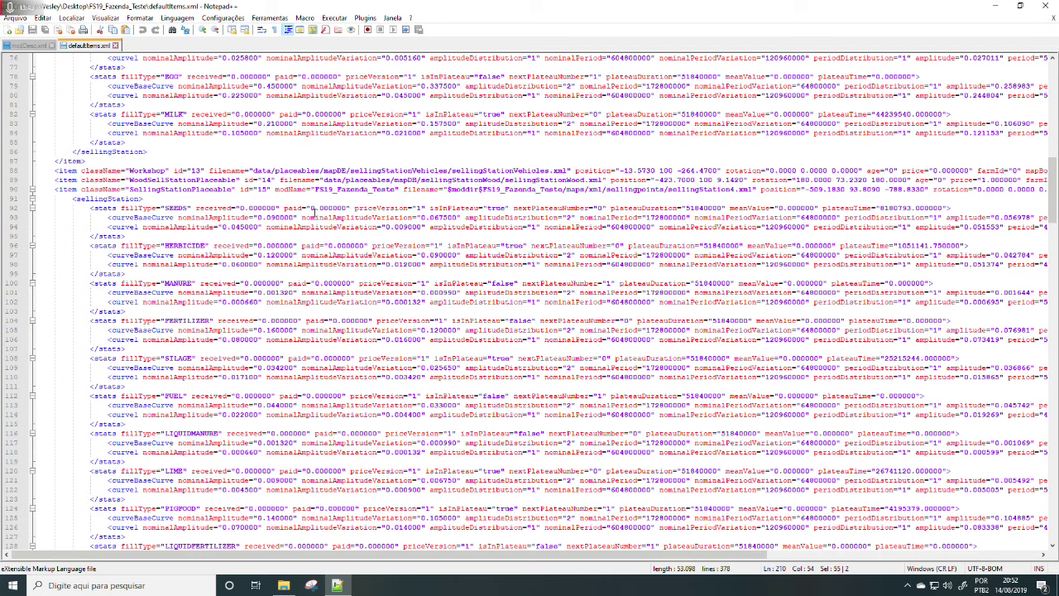
{"action": "left_click_drag", "start_coordinate": [536, 555], "coordinate": [785, 555]}
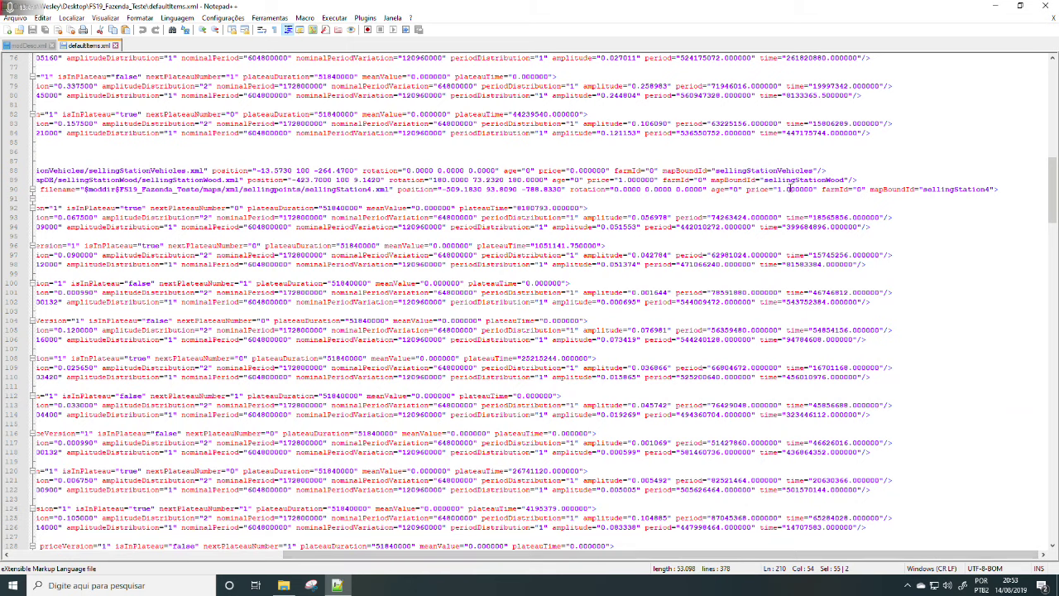
{"action": "double_click", "coordinate": [859, 188]}
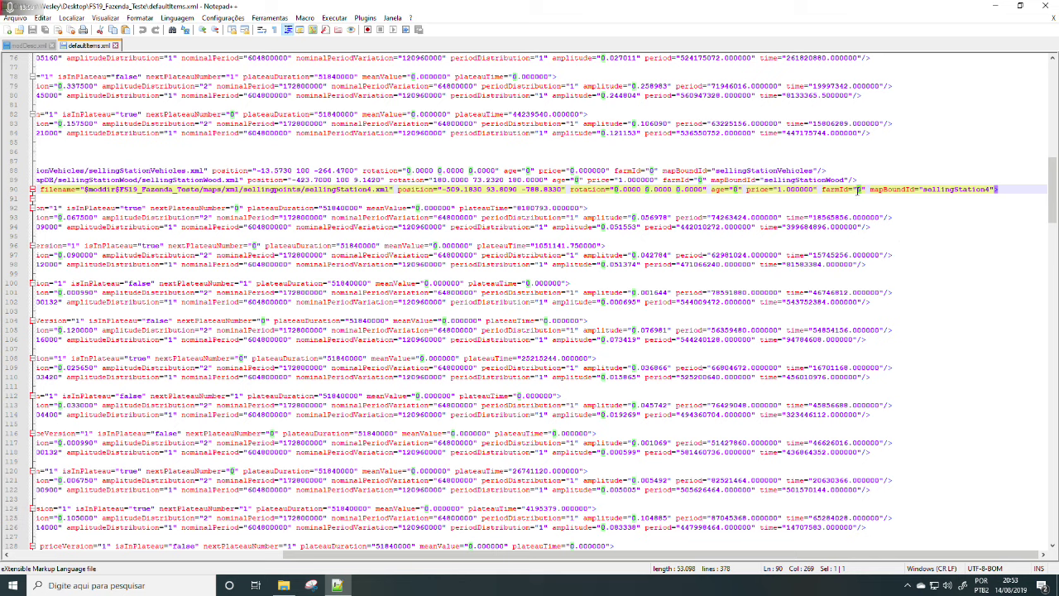
{"action": "left_click", "coordinate": [857, 190]}
{"action": "double_click", "coordinate": [859, 190]}
Step: Locate the AnimalHusbandry item for husbandryCowLarge.xml and examine its farmId attribute
{"action": "left_click_drag", "start_coordinate": [1056, 227], "coordinate": [1055, 548]}
{"action": "left_click_drag", "start_coordinate": [1051, 496], "coordinate": [1044, 353]}
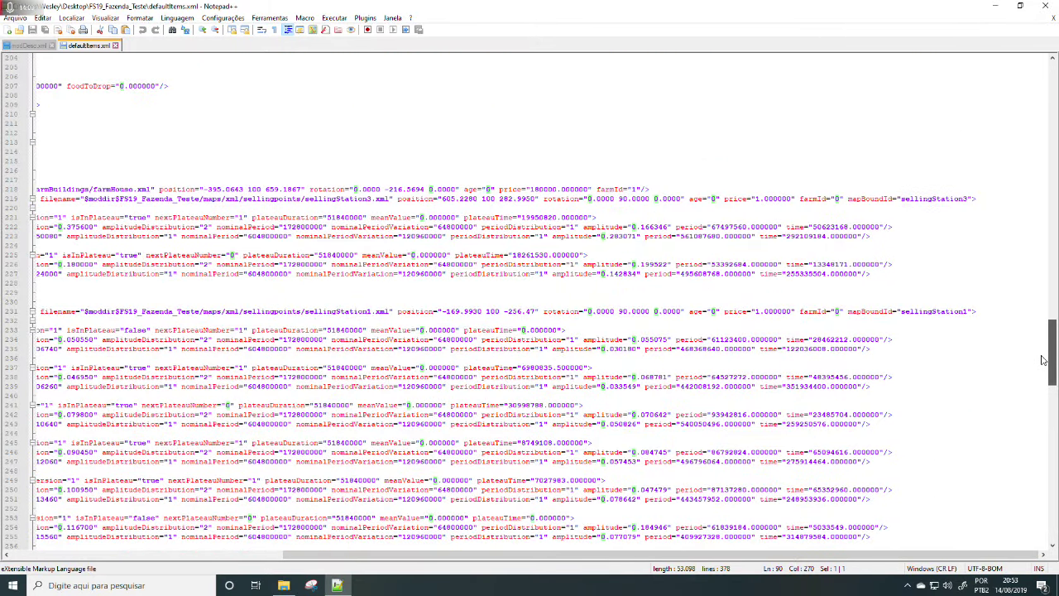
{"action": "left_click_drag", "start_coordinate": [777, 561], "coordinate": [508, 561]}
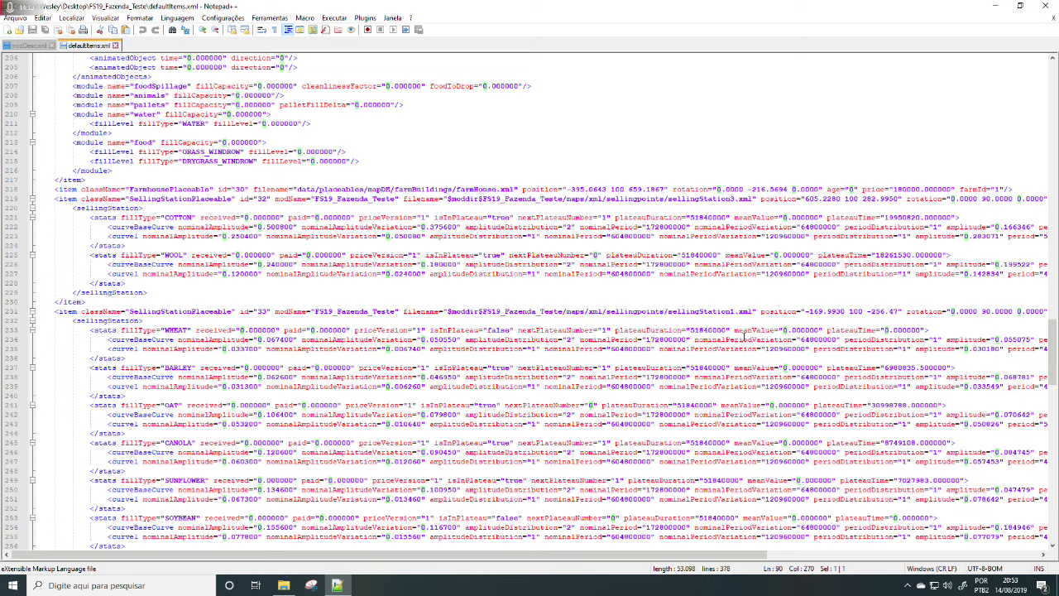
{"action": "scroll", "coordinate": [579, 298], "scroll_direction": "down", "scroll_amount": 15}
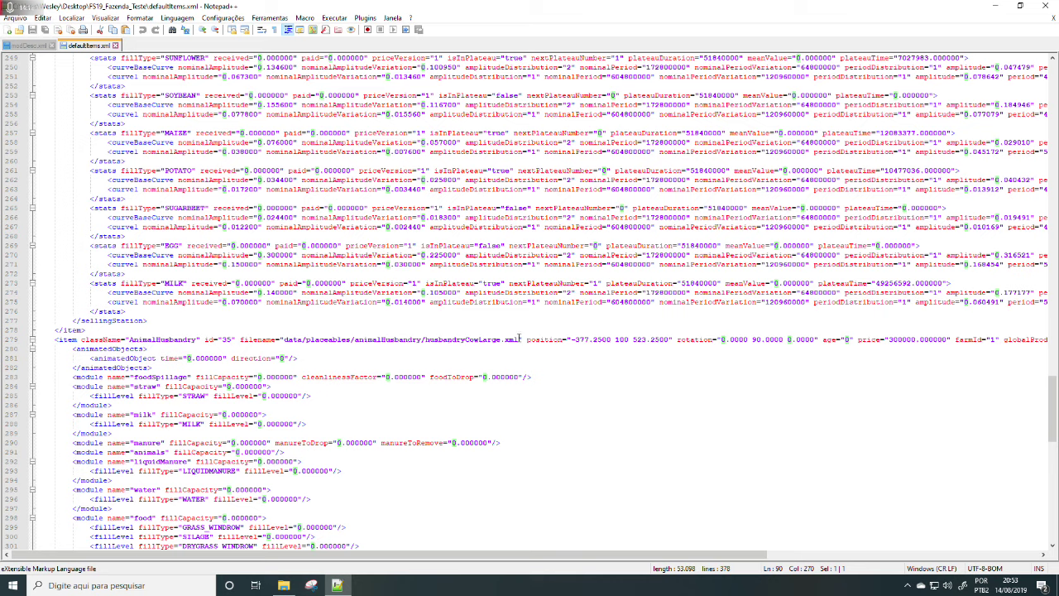
{"action": "left_click_drag", "start_coordinate": [469, 340], "coordinate": [500, 339]}
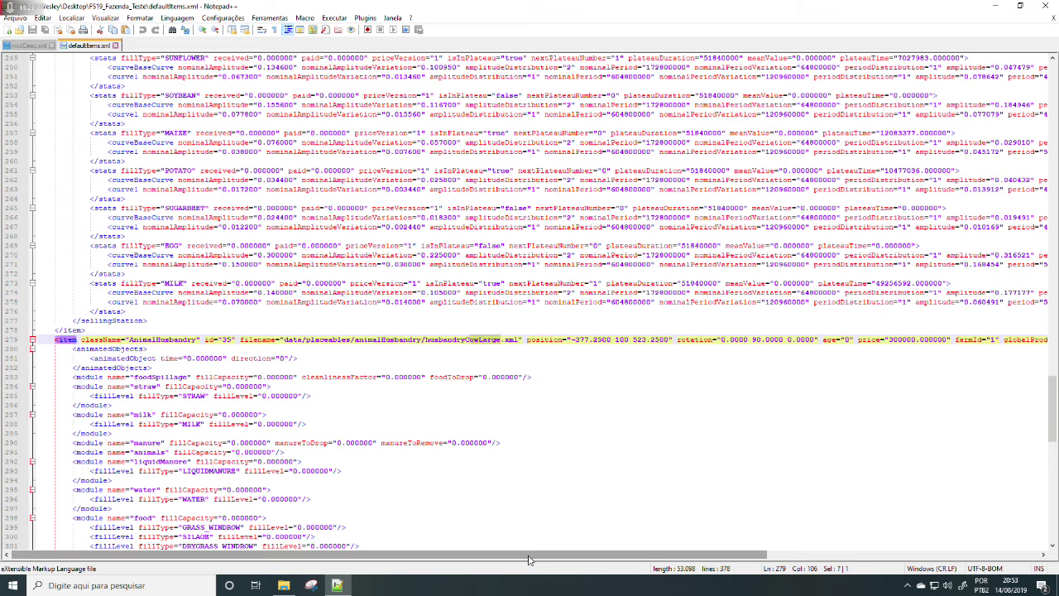
{"action": "left_click_drag", "start_coordinate": [529, 560], "coordinate": [790, 560]}
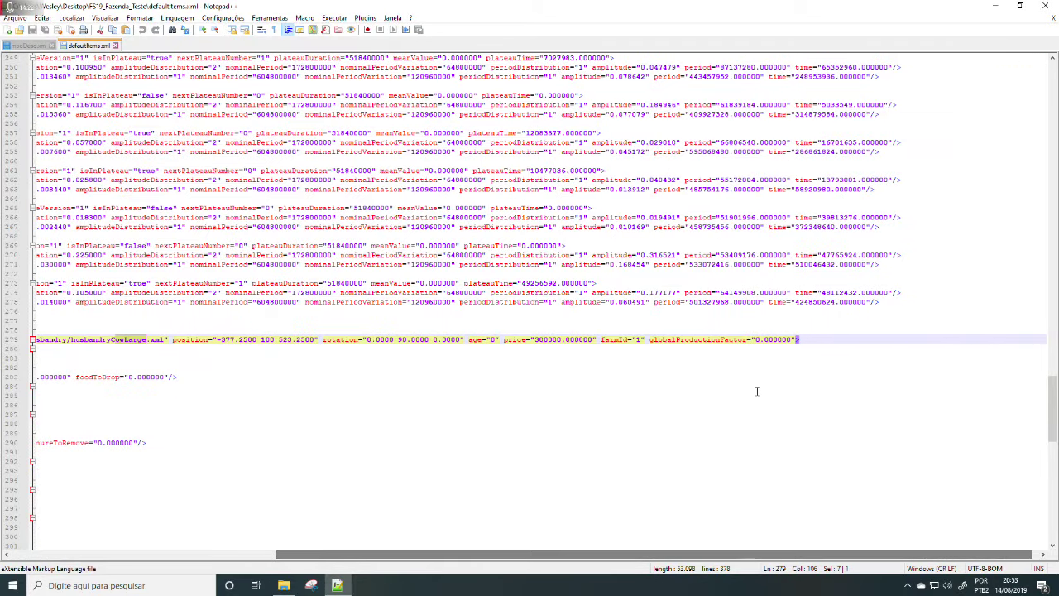
{"action": "double_click", "coordinate": [638, 339]}
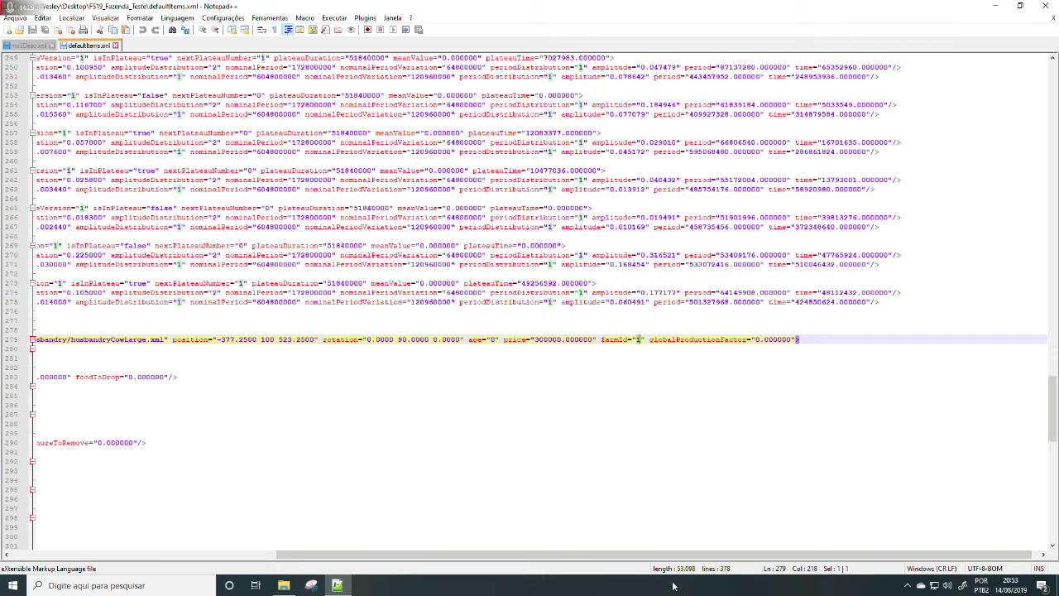
{"action": "left_click_drag", "start_coordinate": [686, 554], "coordinate": [409, 555]}
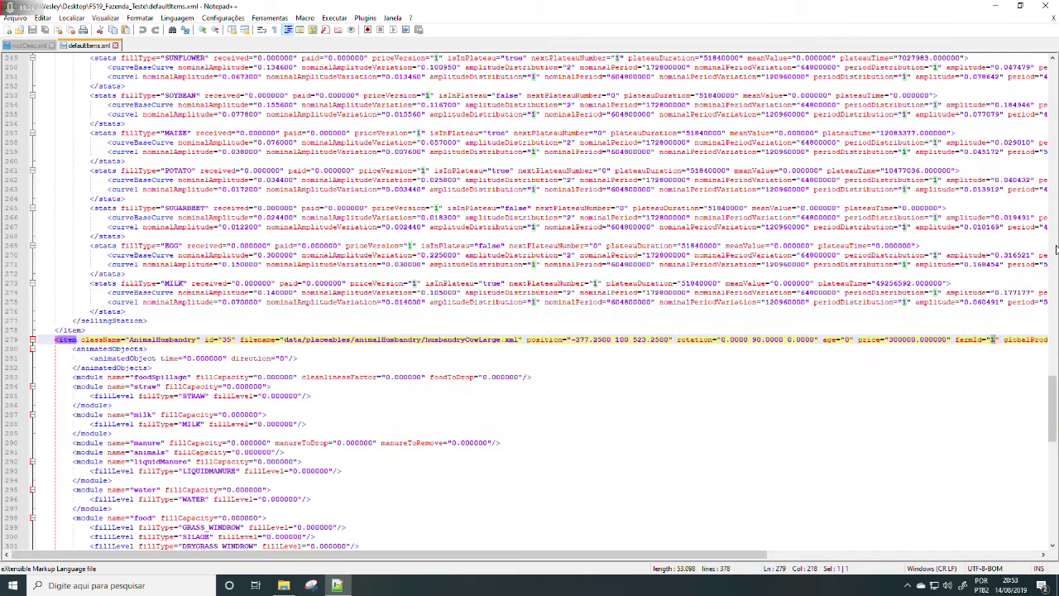
Step: Return to the grainSiloWestern item at the start of the file and examine its position attribute
{"action": "left_click_drag", "start_coordinate": [1053, 409], "coordinate": [1053, 93]}
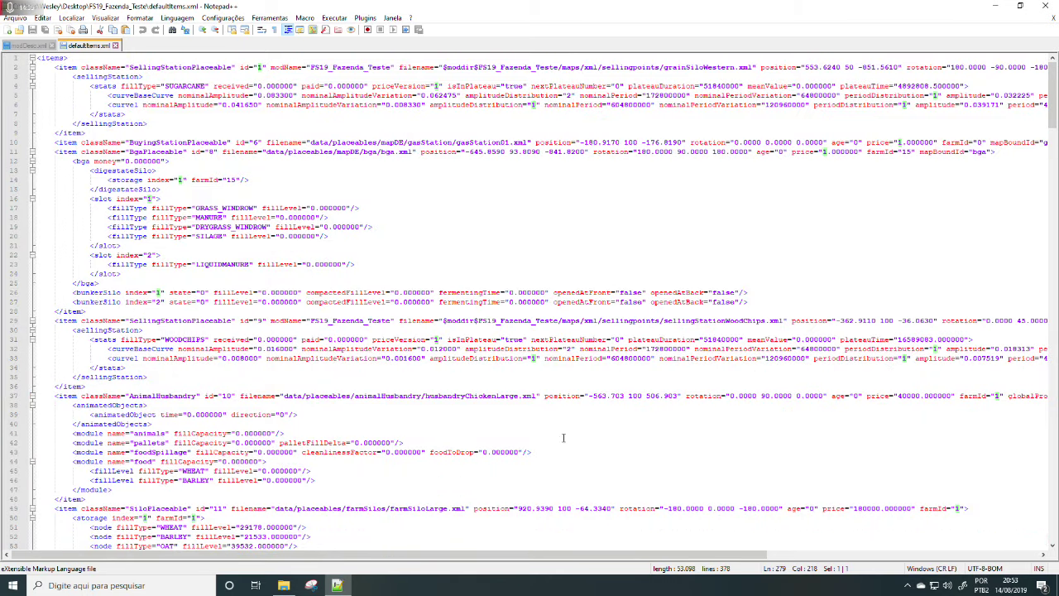
{"action": "left_click_drag", "start_coordinate": [384, 557], "coordinate": [455, 557]}
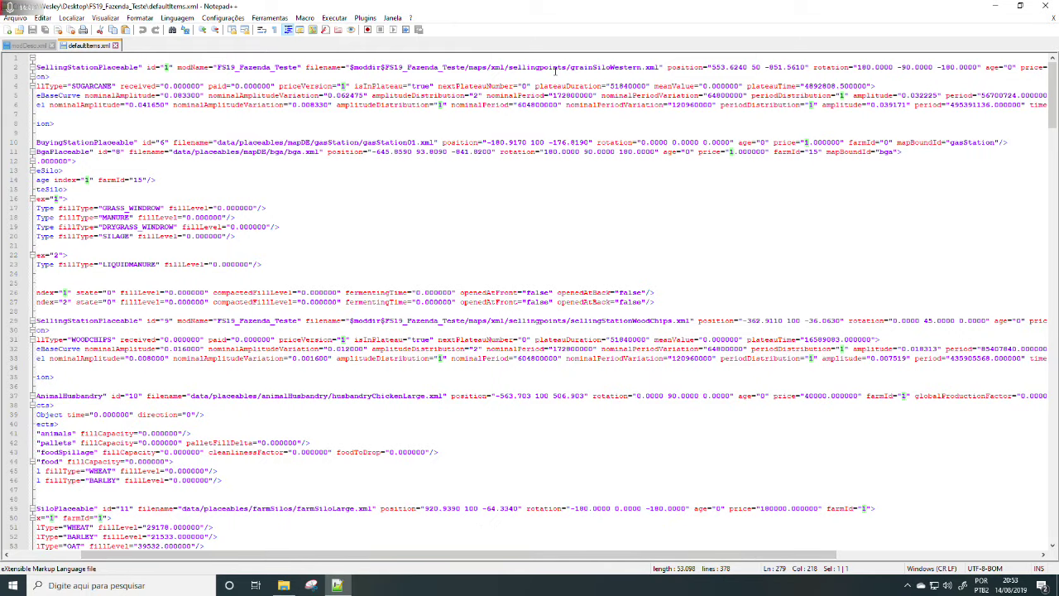
{"action": "left_click", "coordinate": [556, 69]}
{"action": "left_click_drag", "start_coordinate": [577, 556], "coordinate": [705, 561]}
{"action": "left_click_drag", "start_coordinate": [497, 69], "coordinate": [798, 69]}
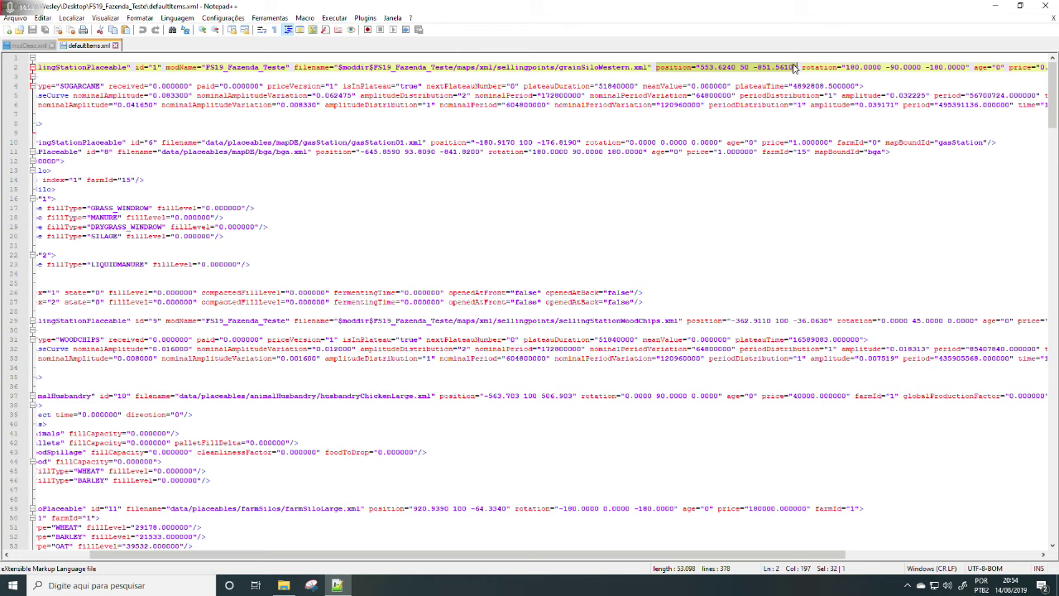
Step: Try setting the grainSiloWestern item's position to 0 0 0, and undo the change
{"action": "left_click", "coordinate": [796, 68]}
{"action": "left_click_drag", "start_coordinate": [796, 67], "coordinate": [704, 73]}
{"action": "type", "text": "0"}
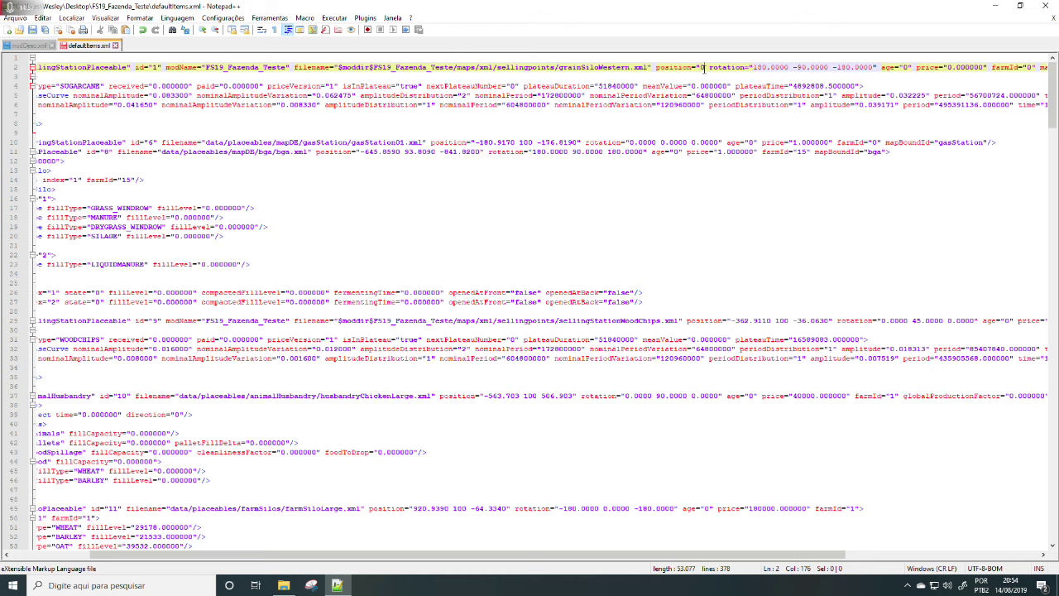
{"action": "type", "text": " 0 0"}
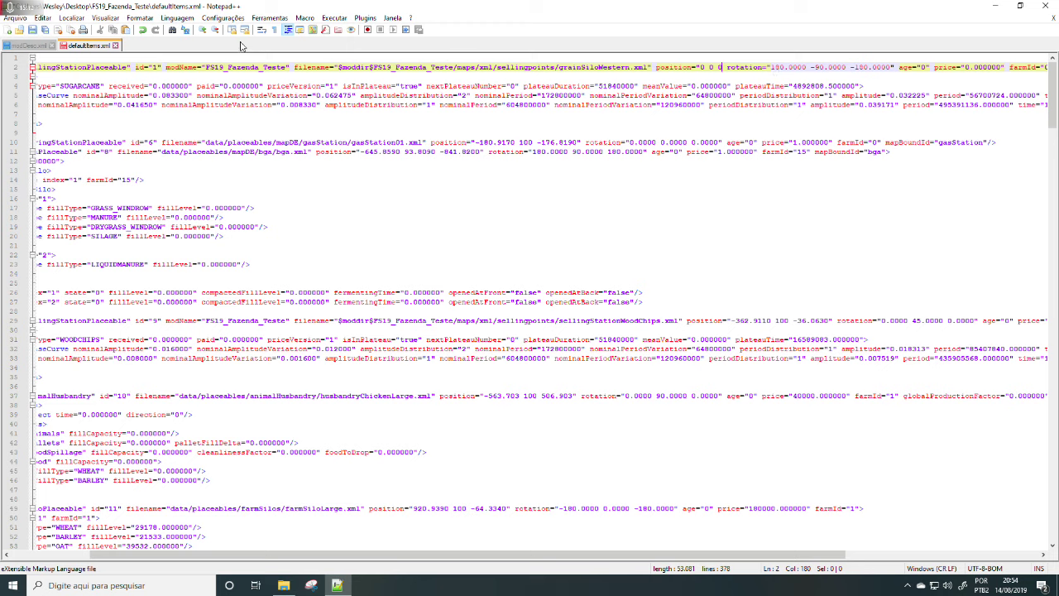
{"action": "left_click", "coordinate": [144, 32]}
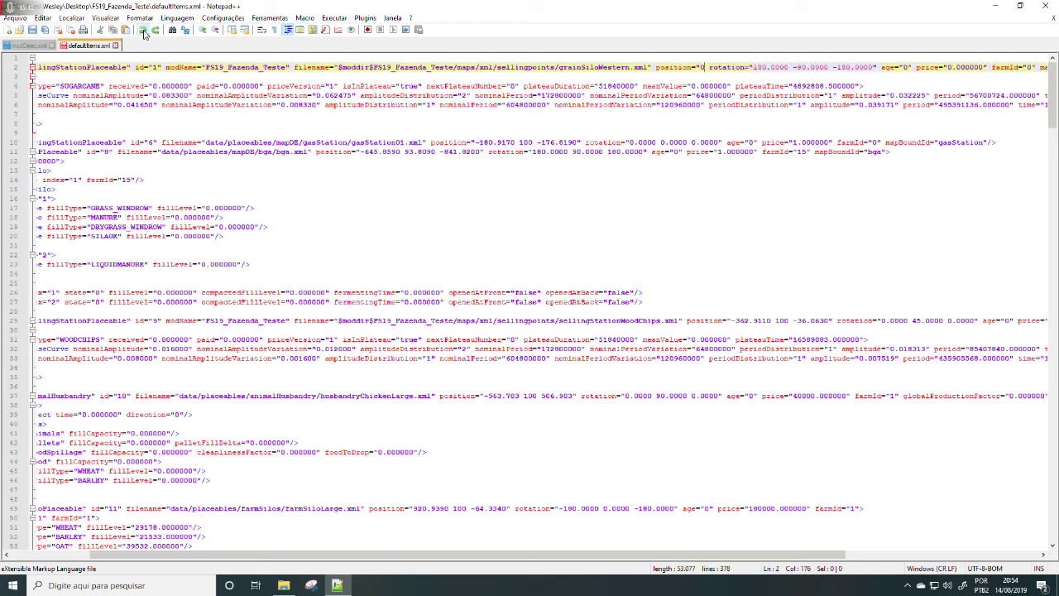
{"action": "left_click", "coordinate": [144, 31]}
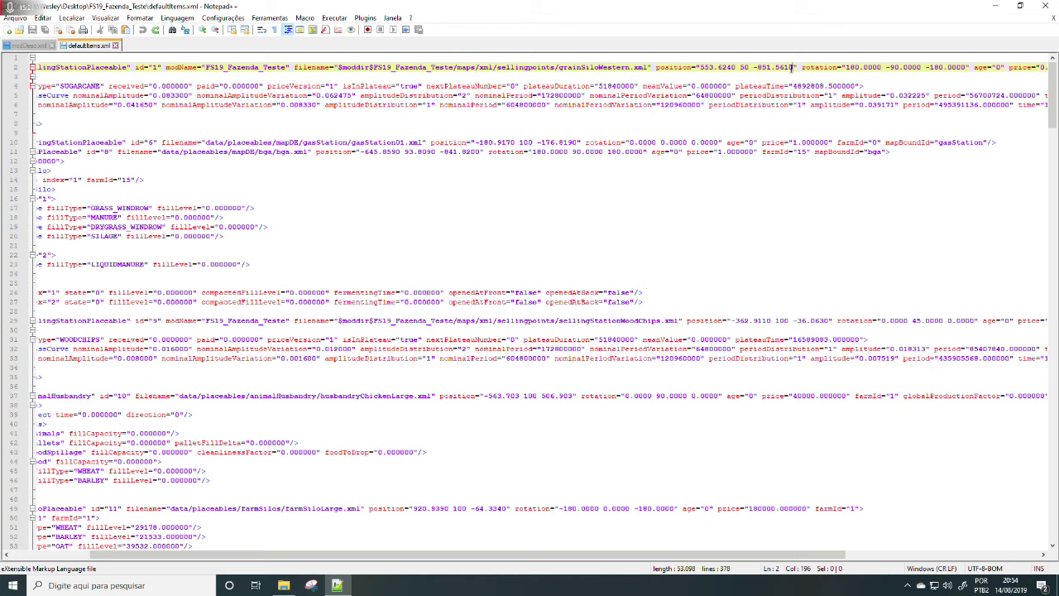
Step: Replace the grainSiloWestern item's position coordinates with 0 0 0, separated by spaces
{"action": "left_click_drag", "start_coordinate": [792, 67], "coordinate": [702, 71]}
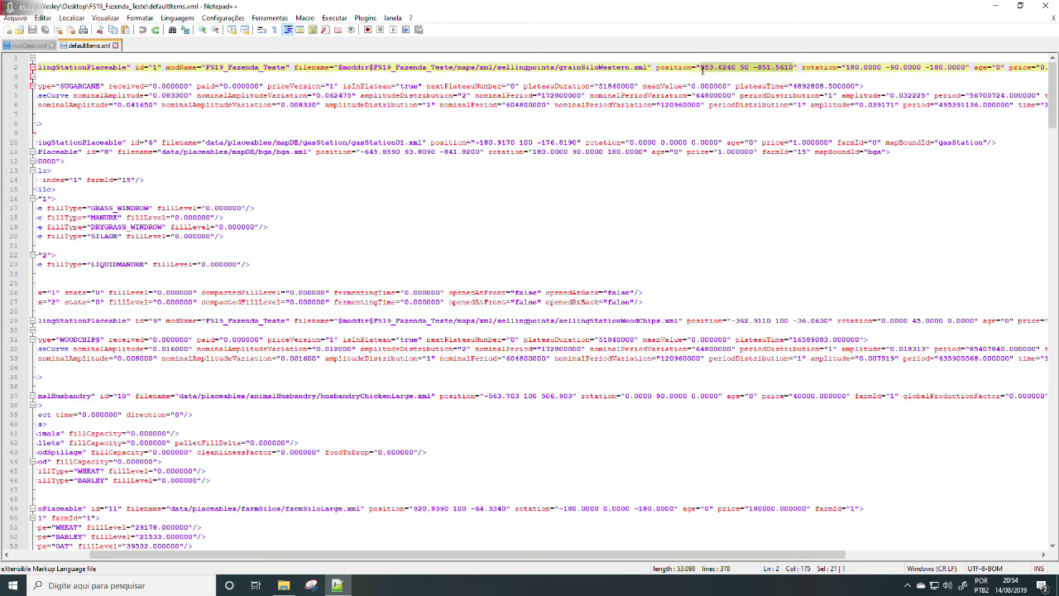
{"action": "type", "text": "000000\" farmId="}
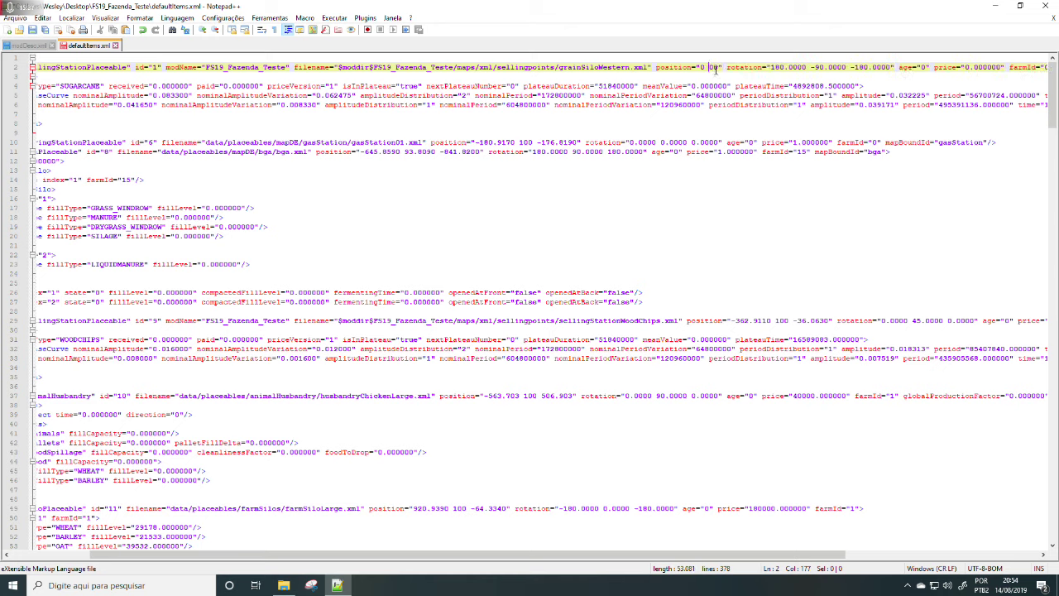
{"action": "left_click", "coordinate": [718, 67]}
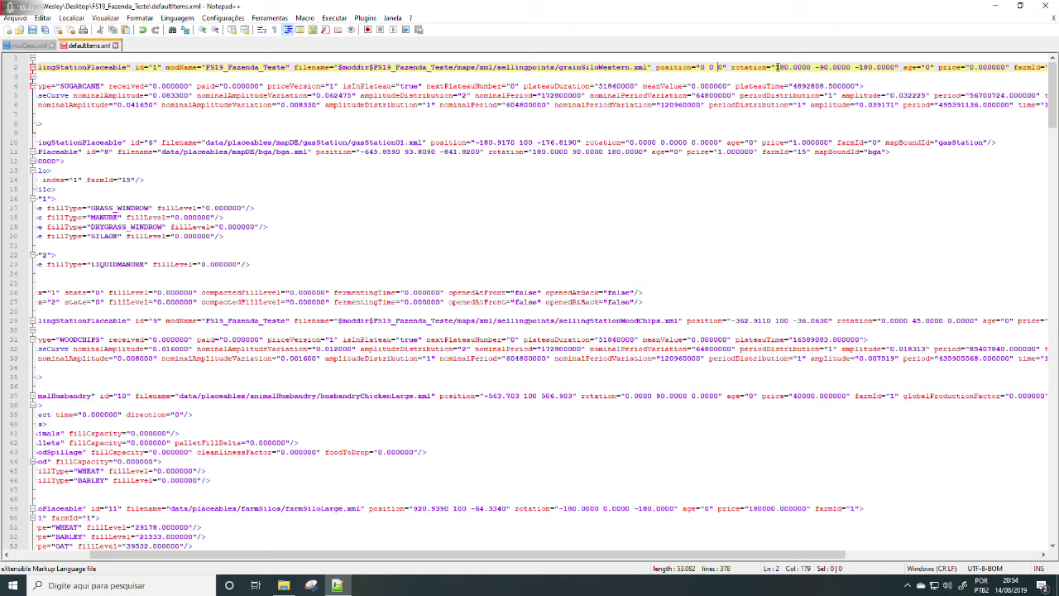
Step: Examine the three rotation values of the grainSiloWestern item one by one
{"action": "left_click_drag", "start_coordinate": [775, 67], "coordinate": [811, 67]}
{"action": "left_click", "coordinate": [816, 68]}
{"action": "left_click", "coordinate": [852, 68]}
{"action": "left_click_drag", "start_coordinate": [873, 69], "coordinate": [895, 68]}
{"action": "left_click", "coordinate": [830, 69]}
{"action": "left_click_drag", "start_coordinate": [830, 68], "coordinate": [825, 69]}
Step: Change the middle value of the grainSiloWestern position to 100, making it 0 100 0
{"action": "left_click_drag", "start_coordinate": [725, 69], "coordinate": [699, 69]}
{"action": "left_click", "coordinate": [709, 69]}
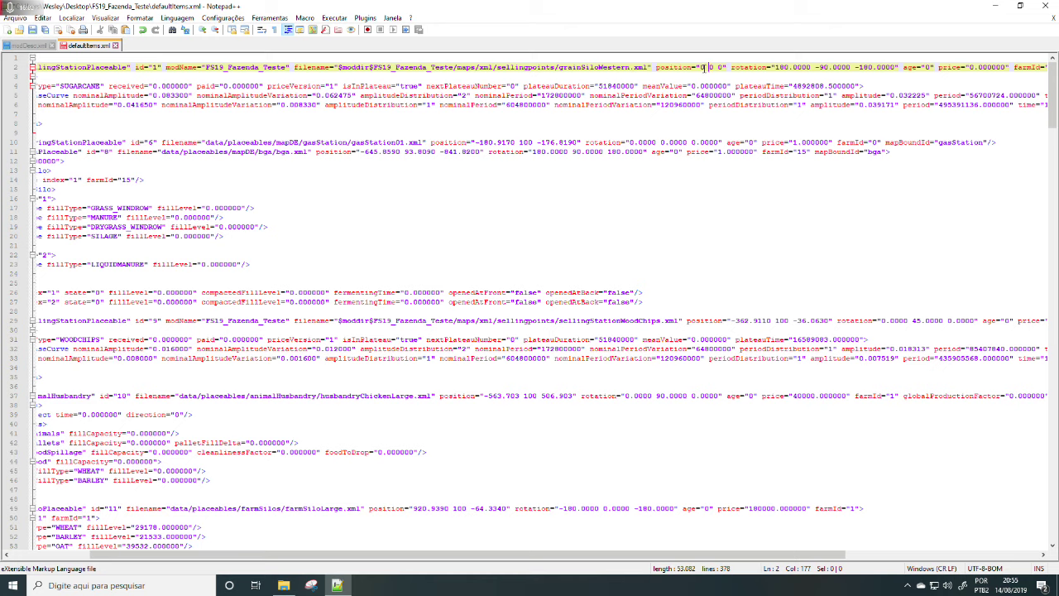
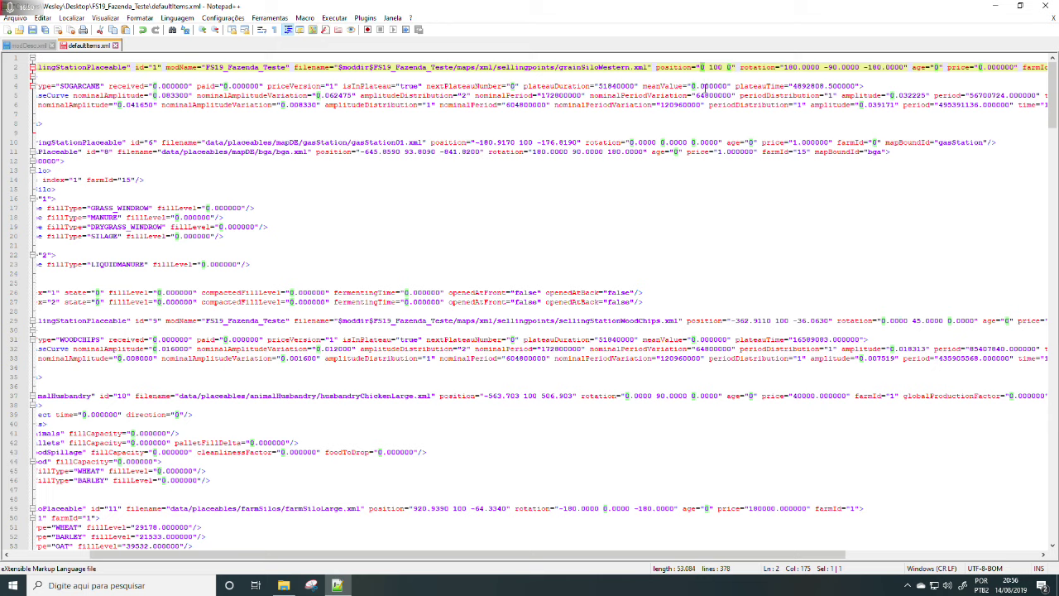
{"action": "left_click", "coordinate": [747, 246]}
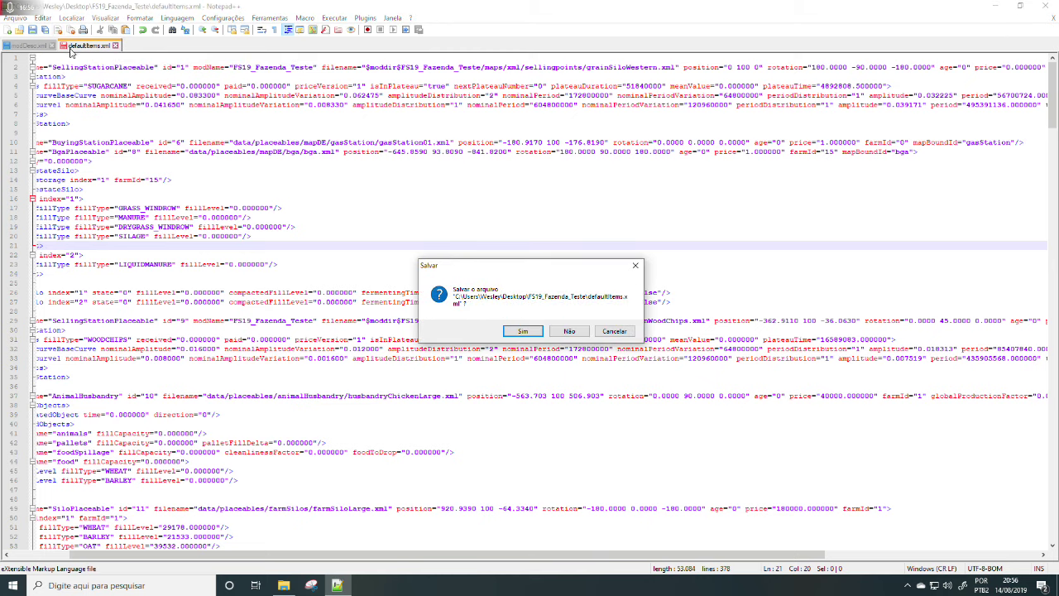
Step: Close defaultItems.xml without saving its changes, and close modDesc.xml and the text editor
{"action": "left_click", "coordinate": [570, 331]}
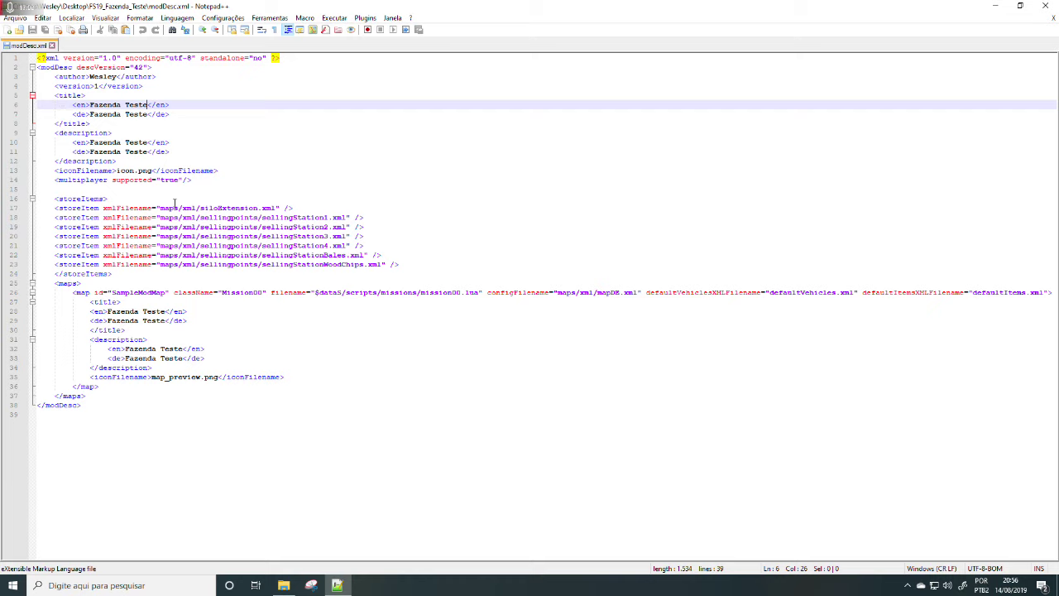
{"action": "left_click", "coordinate": [51, 45]}
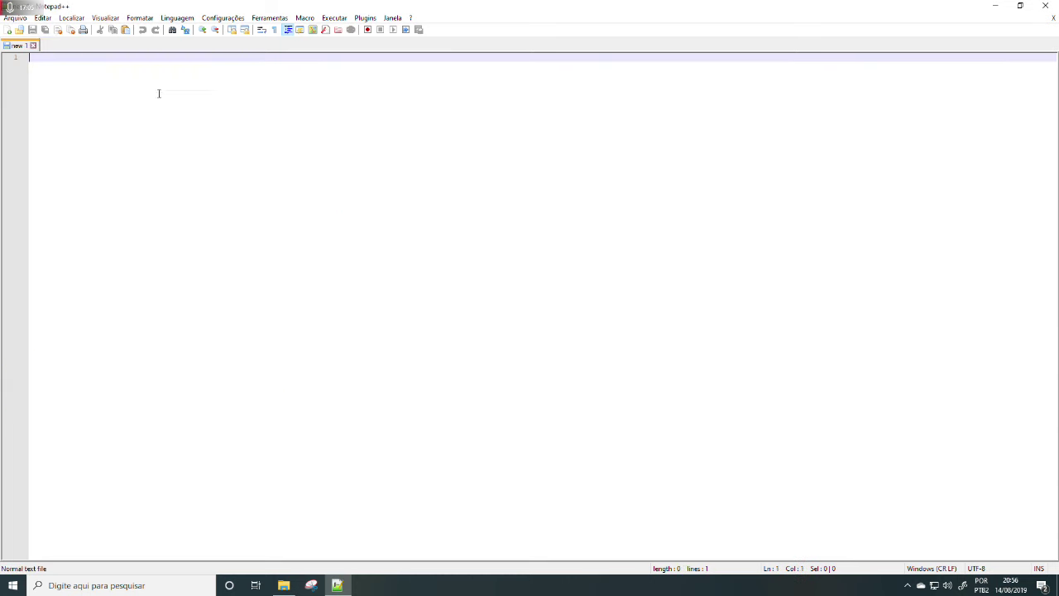
{"action": "left_click", "coordinate": [1044, 8]}
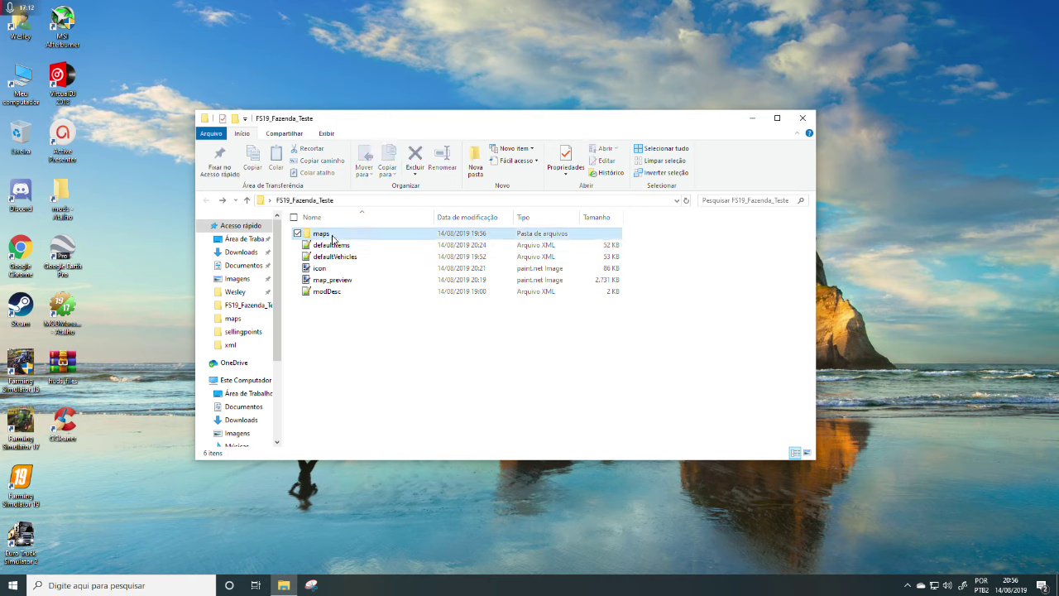
Step: Open the mapDE i3D file from the mod's maps folder in GIANTS Editor and dismiss the welcome window
{"action": "double_click", "coordinate": [331, 235]}
{"action": "double_click", "coordinate": [331, 246]}
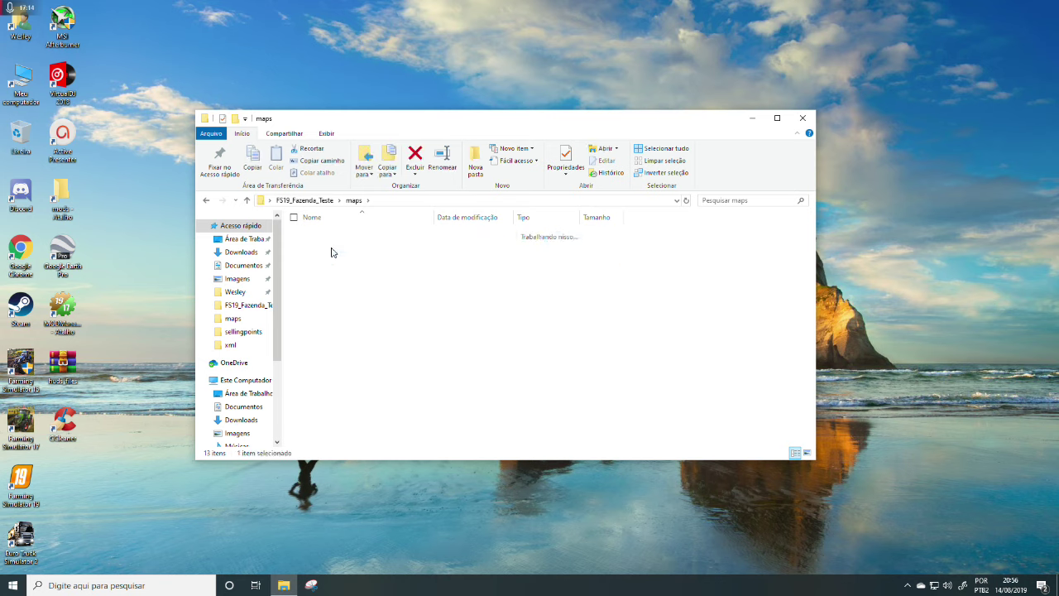
{"action": "left_click", "coordinate": [207, 201]}
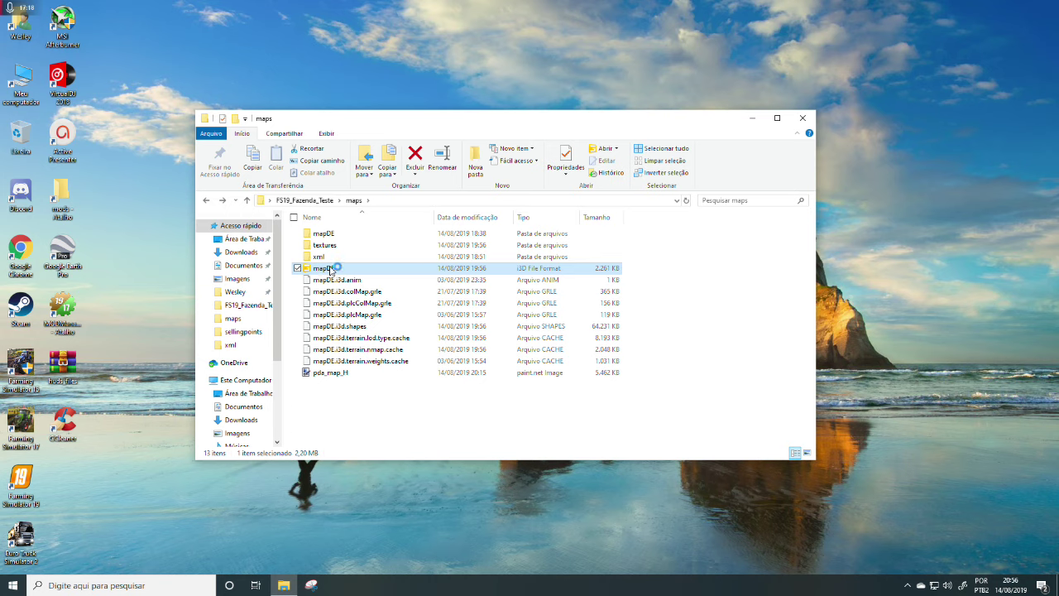
{"action": "left_click", "coordinate": [511, 360]}
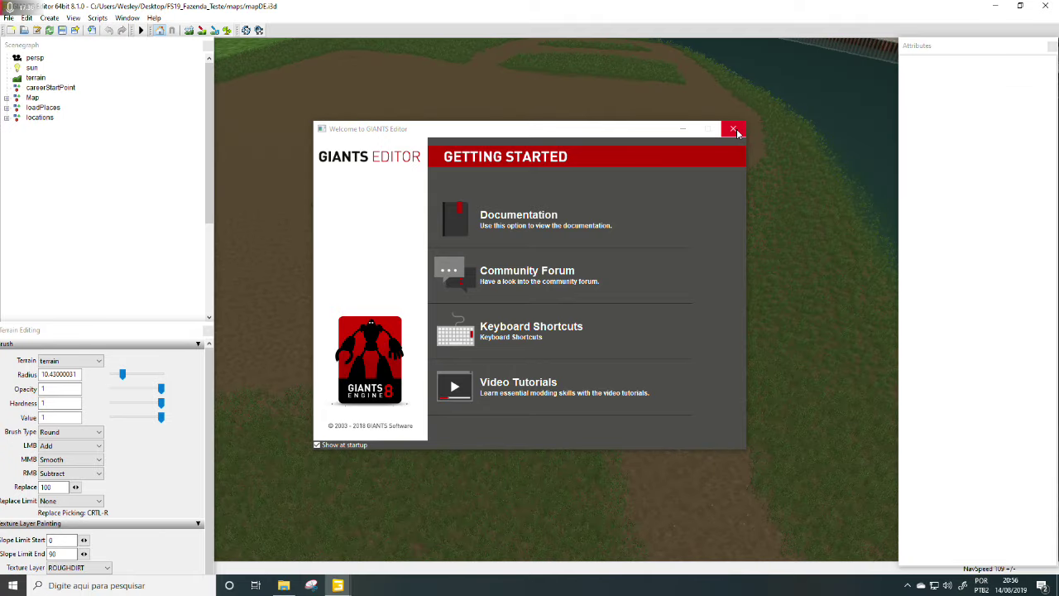
{"action": "left_click", "coordinate": [734, 131]}
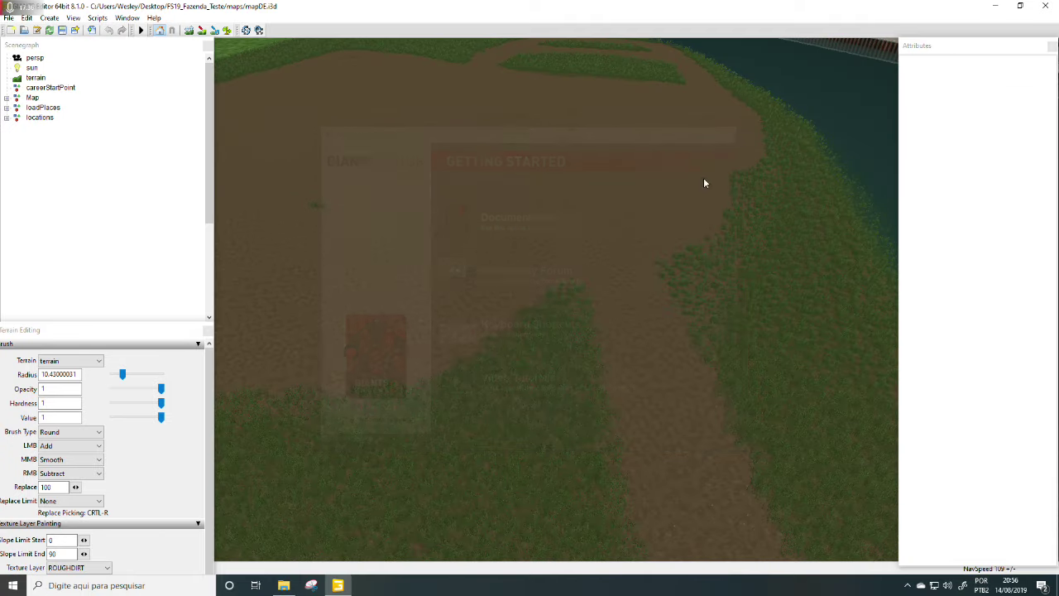
Step: Locate the forestry area on the map and select its carpentery building
{"action": "left_click_drag", "start_coordinate": [637, 181], "coordinate": [332, 237], "text": "alt"}
{"action": "left_click_drag", "start_coordinate": [629, 256], "coordinate": [369, 279], "text": "alt"}
{"action": "right_click_drag", "start_coordinate": [369, 280], "coordinate": [493, 252]}
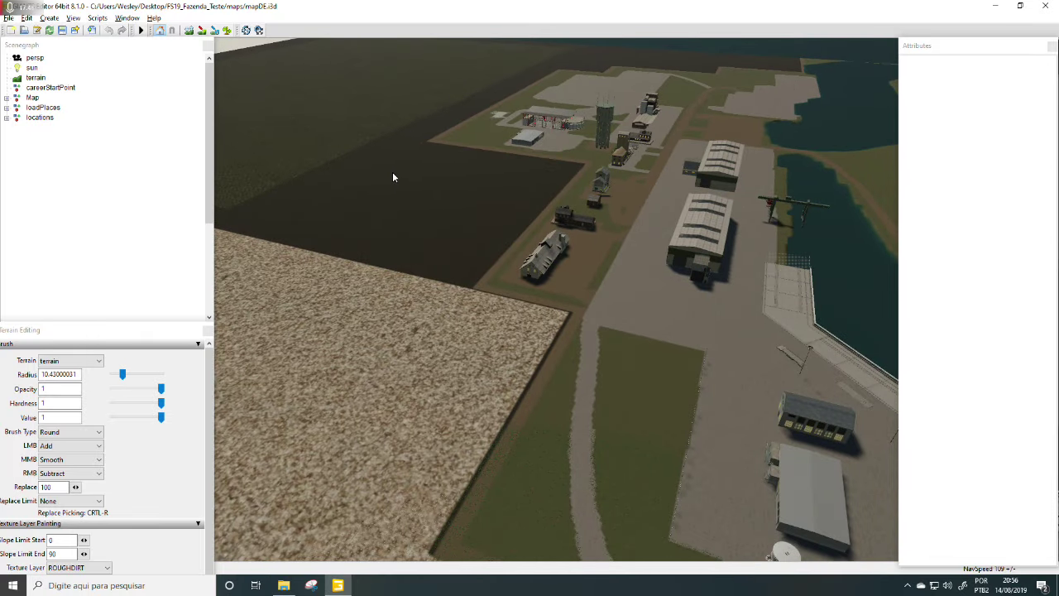
{"action": "right_click_drag", "start_coordinate": [792, 235], "coordinate": [559, 249]}
{"action": "left_click", "coordinate": [556, 244]}
{"action": "right_click_drag", "start_coordinate": [719, 324], "coordinate": [402, 230]}
{"action": "right_click_drag", "start_coordinate": [676, 326], "coordinate": [490, 288]}
{"action": "left_click", "coordinate": [491, 289]}
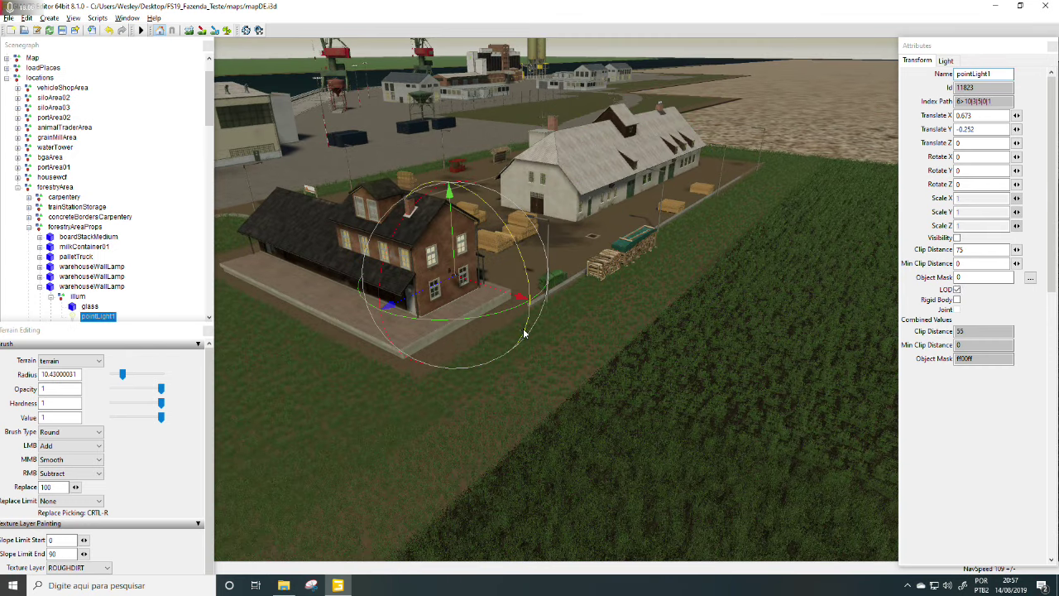
{"action": "left_click", "coordinate": [448, 332]}
{"action": "left_click", "coordinate": [578, 220]}
Step: Select the townStoreC building in the vehicle shop area and view it together with its surroundings
{"action": "right_click_drag", "start_coordinate": [578, 220], "coordinate": [446, 196]}
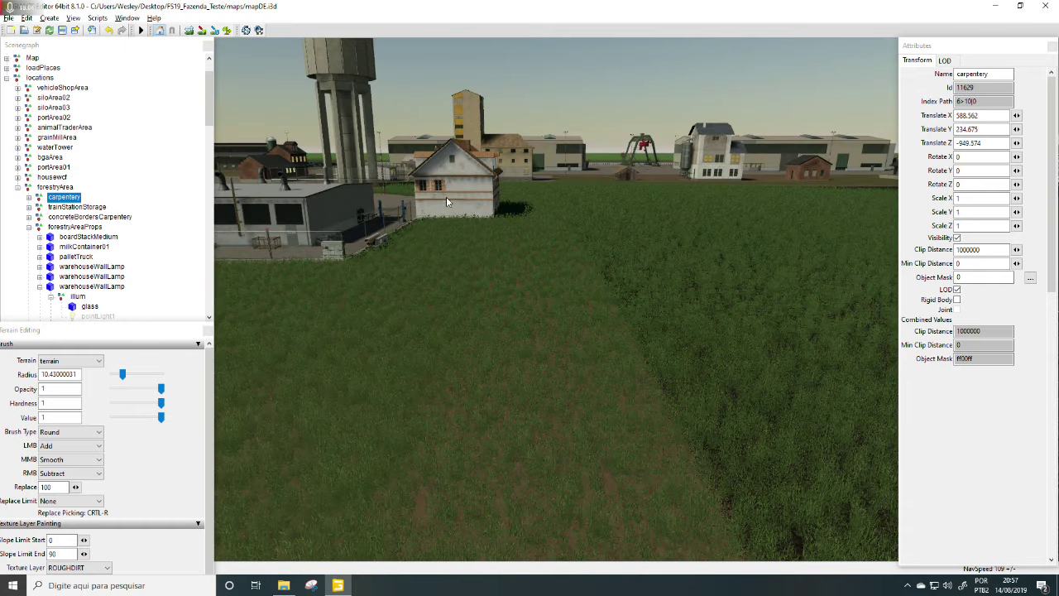
{"action": "left_click", "coordinate": [458, 208]}
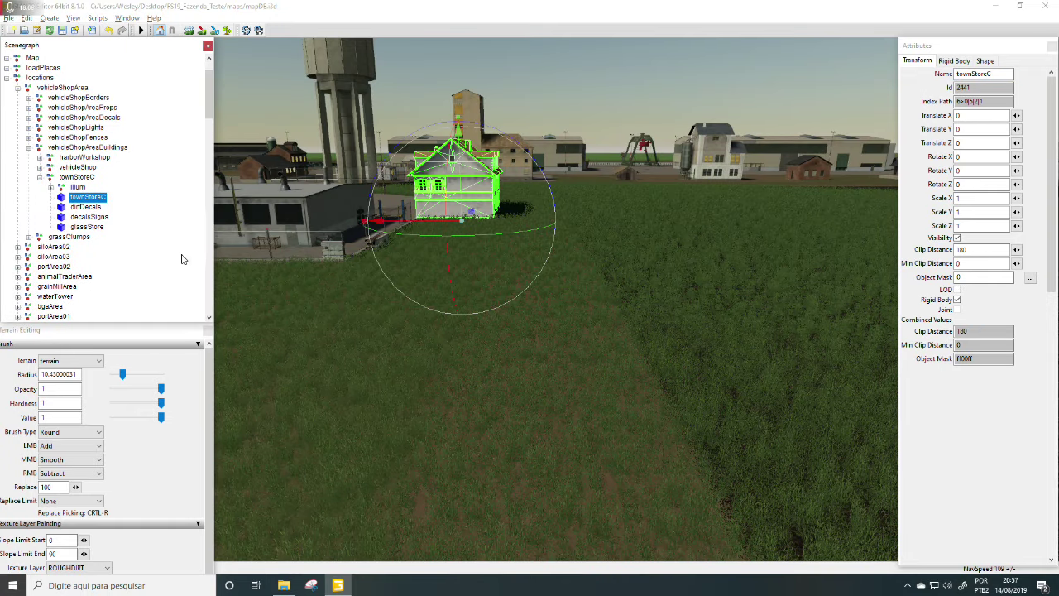
{"action": "left_click_drag", "start_coordinate": [581, 189], "coordinate": [307, 301], "text": "alt"}
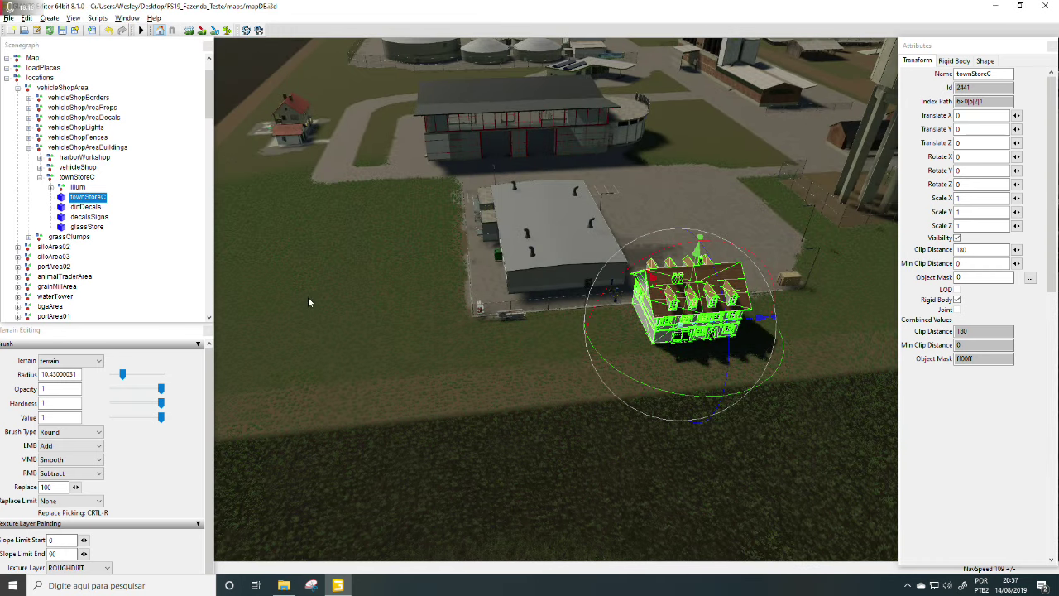
Step: Select the portSilo building in the siloArea03 area and view it together with the surrounding harbour and vehicle shop
{"action": "middle_click_drag", "start_coordinate": [509, 223], "coordinate": [547, 249], "text": "alt"}
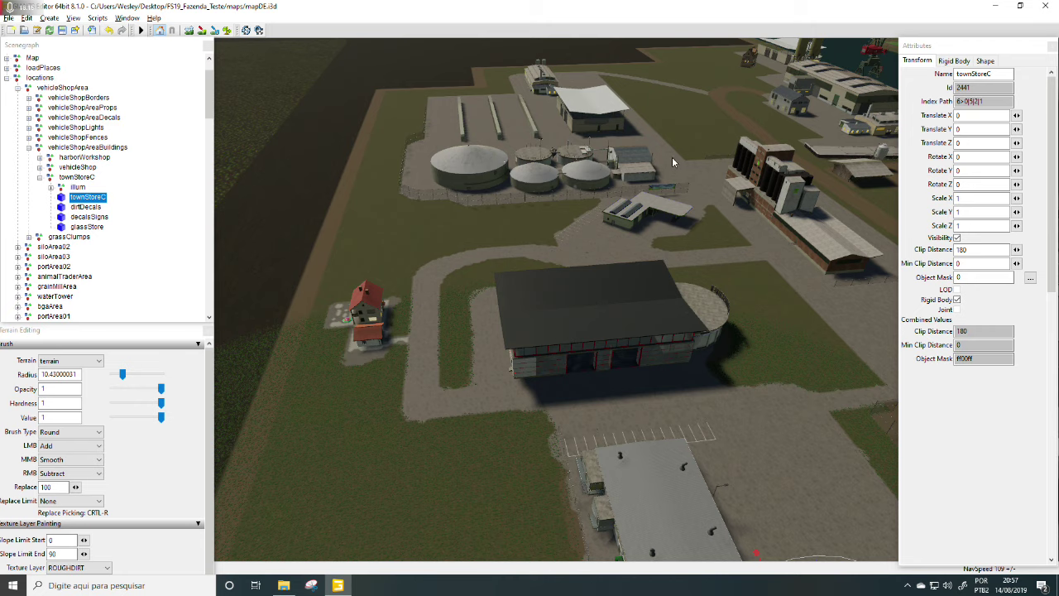
{"action": "right_click_drag", "start_coordinate": [671, 162], "coordinate": [521, 201]}
{"action": "left_click_drag", "start_coordinate": [521, 201], "coordinate": [509, 241], "text": "alt"}
{"action": "left_click", "coordinate": [510, 242]}
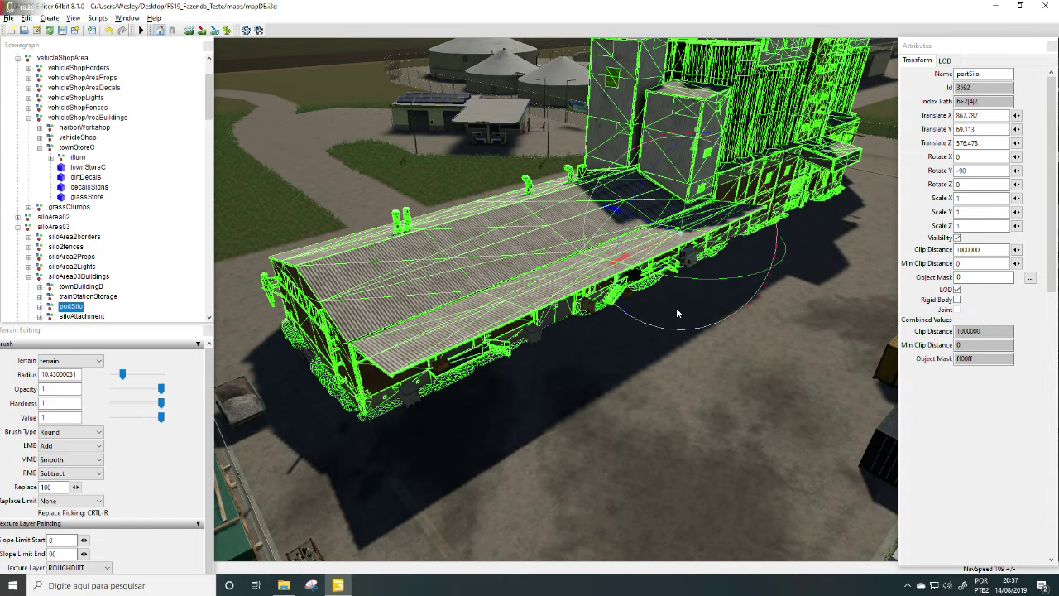
{"action": "right_click_drag", "start_coordinate": [676, 313], "coordinate": [738, 345]}
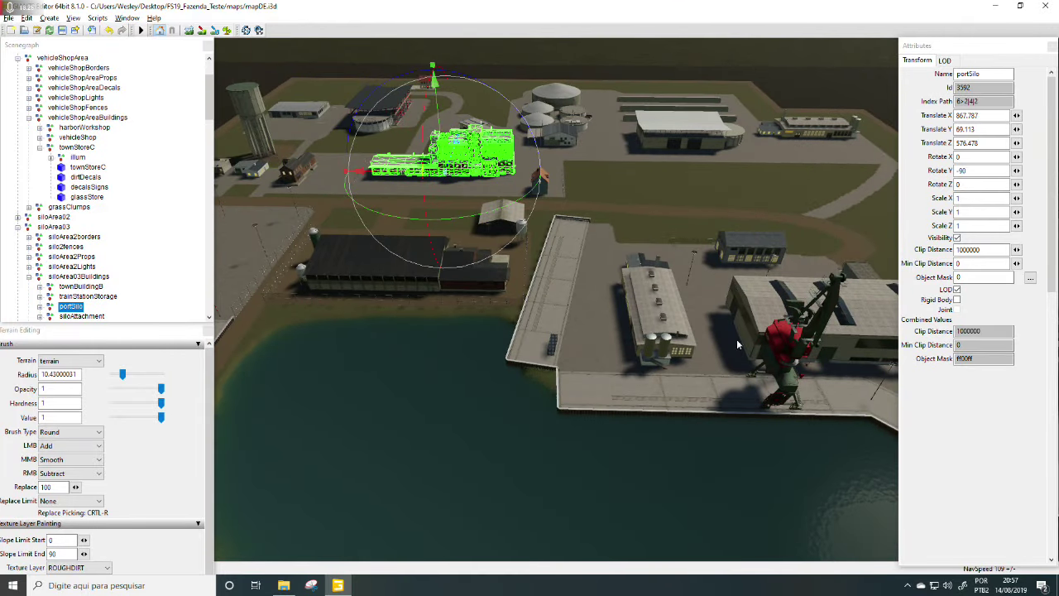
{"action": "right_click_drag", "start_coordinate": [606, 259], "coordinate": [563, 239]}
{"action": "right_click_drag", "start_coordinate": [560, 279], "coordinate": [487, 355]}
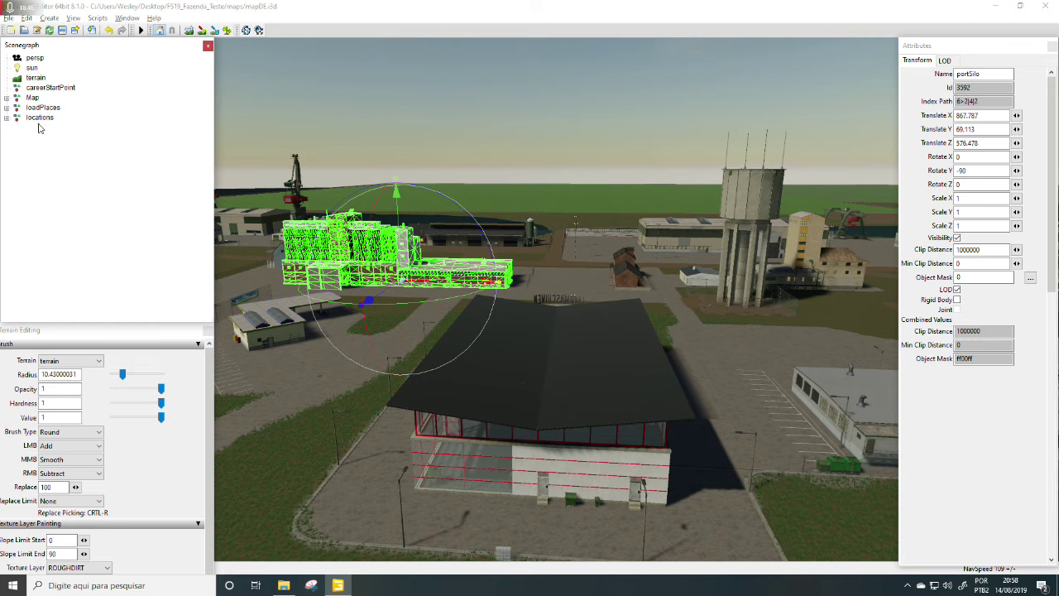
Step: Select the locations group and view how far its objects extend across the whole map
{"action": "left_click", "coordinate": [39, 119]}
{"action": "left_click_drag", "start_coordinate": [478, 314], "coordinate": [397, 272], "text": "alt"}
{"action": "scroll", "coordinate": [397, 272], "scroll_direction": "down", "scroll_amount": 6}
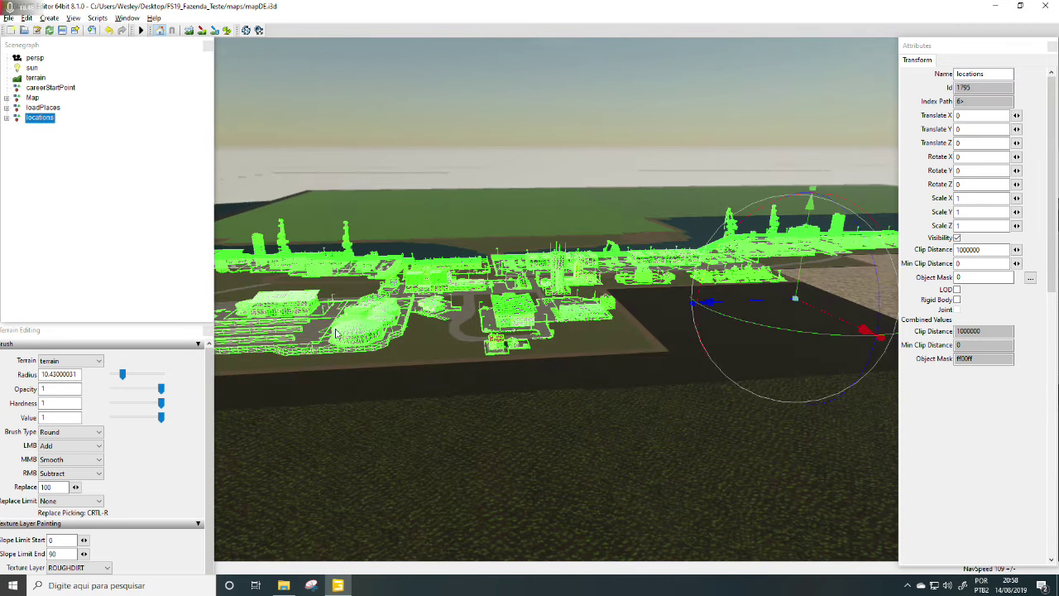
{"action": "middle_click_drag", "start_coordinate": [397, 272], "coordinate": [539, 256], "text": "alt"}
{"action": "left_click_drag", "start_coordinate": [539, 257], "coordinate": [943, 234], "text": "alt"}
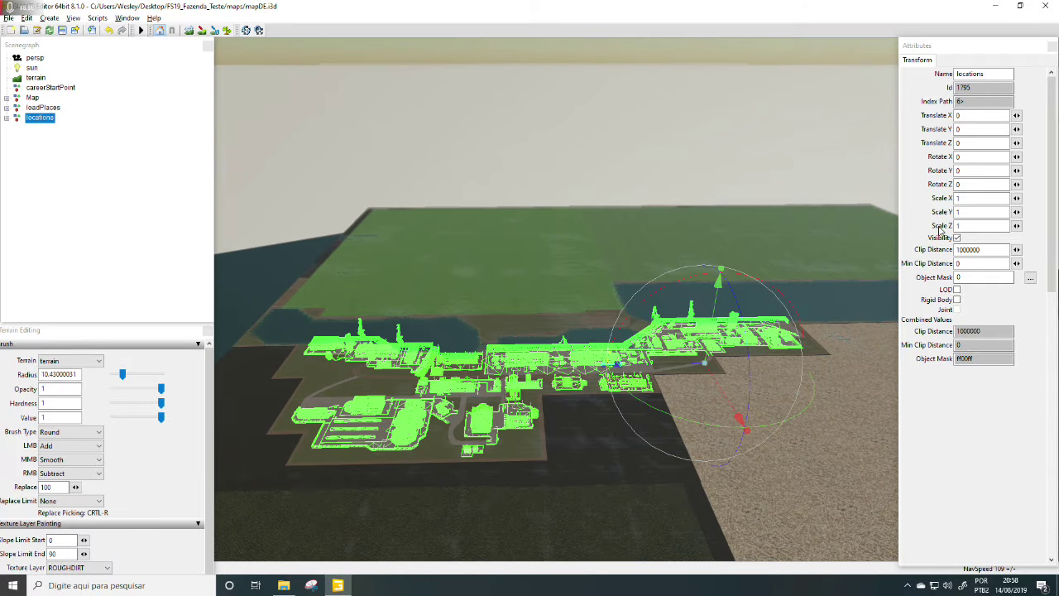
{"action": "scroll", "coordinate": [803, 277], "scroll_direction": "up", "scroll_amount": 5}
{"action": "left_click_drag", "start_coordinate": [803, 278], "coordinate": [379, 380], "text": "alt"}
{"action": "scroll", "coordinate": [379, 381], "scroll_direction": "down", "scroll_amount": 5}
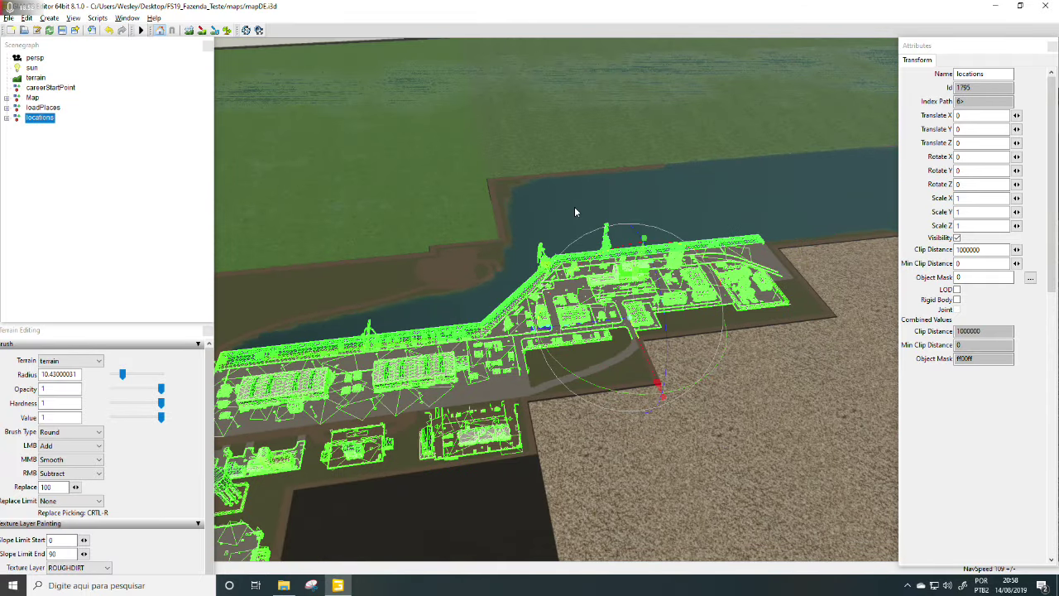
Step: Select the water plane and the Maprand boundary cubes to inspect the map's edges
{"action": "left_click", "coordinate": [574, 206]}
{"action": "right_click_drag", "start_coordinate": [684, 225], "coordinate": [634, 153]}
{"action": "left_click", "coordinate": [610, 90]}
{"action": "left_click_drag", "start_coordinate": [610, 90], "coordinate": [464, 217], "text": "alt"}
{"action": "left_click", "coordinate": [472, 166]}
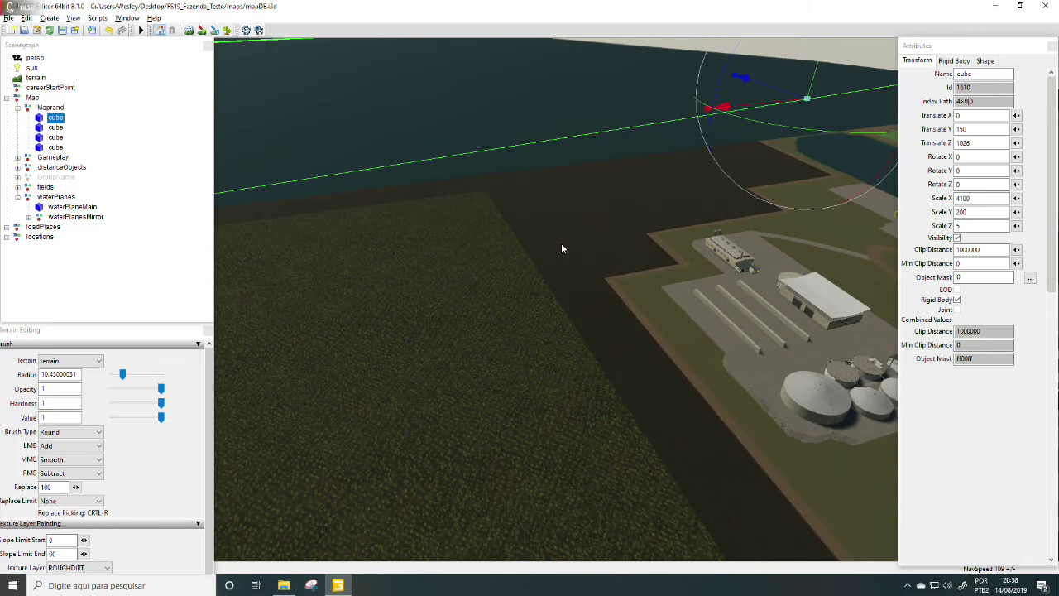
{"action": "right_click_drag", "start_coordinate": [561, 242], "coordinate": [749, 207]}
{"action": "right_click_drag", "start_coordinate": [713, 249], "coordinate": [825, 244]}
{"action": "right_click_drag", "start_coordinate": [771, 285], "coordinate": [708, 298]}
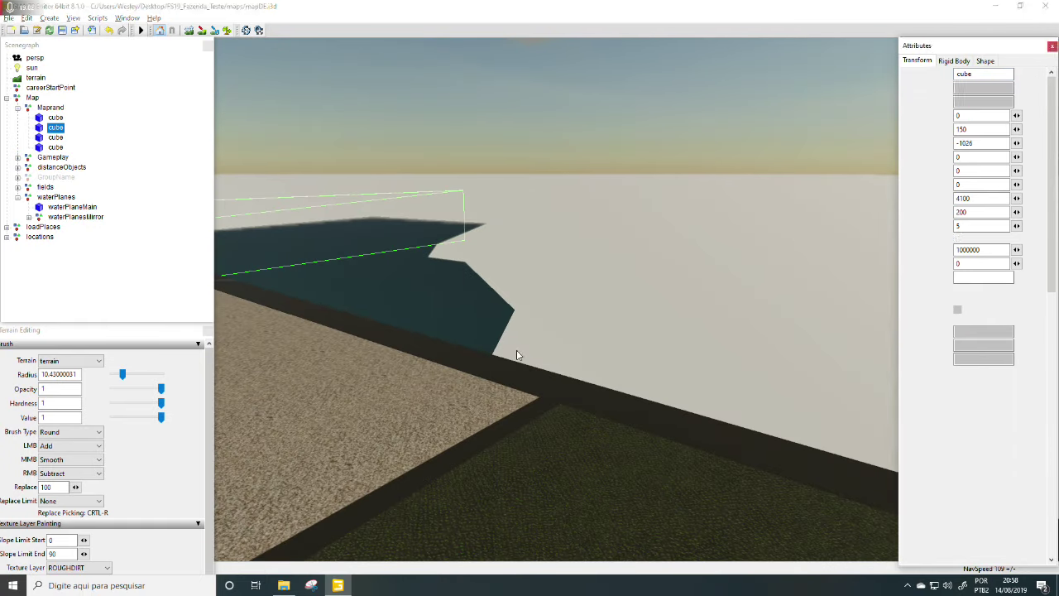
{"action": "right_click_drag", "start_coordinate": [701, 425], "coordinate": [489, 281]}
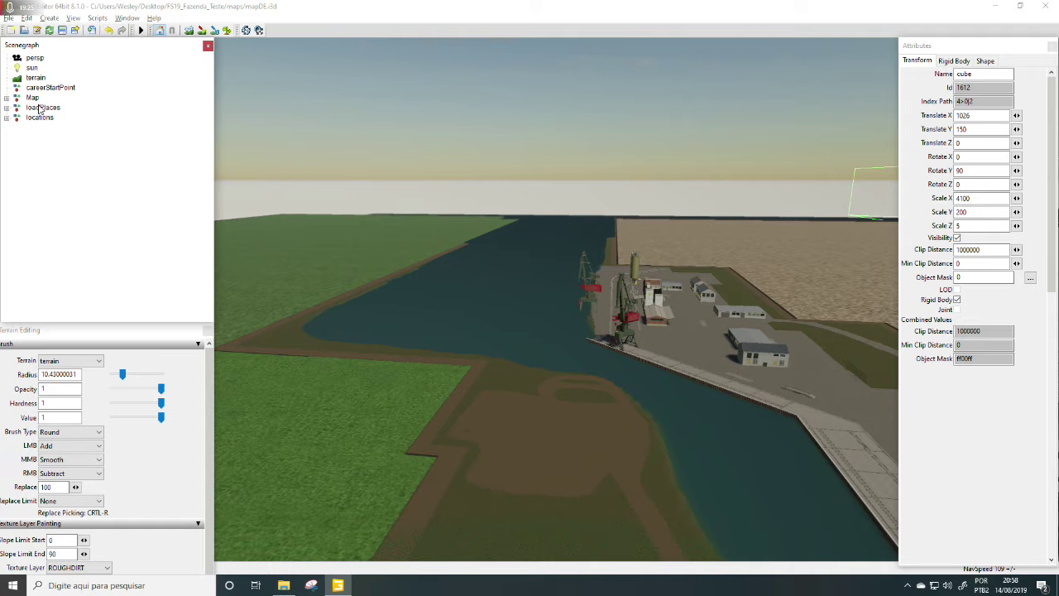
Step: Select the bgaAreaStructures group of biogas tanks and undo the last change
{"action": "right_click_drag", "start_coordinate": [360, 213], "coordinate": [523, 301]}
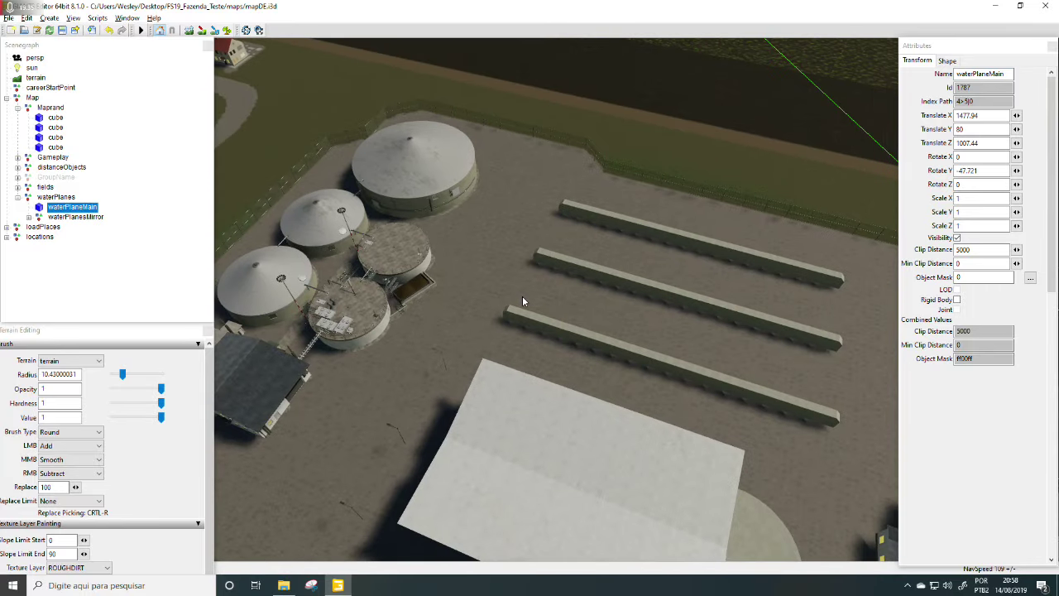
{"action": "middle_click_drag", "start_coordinate": [454, 340], "coordinate": [517, 214], "text": "alt"}
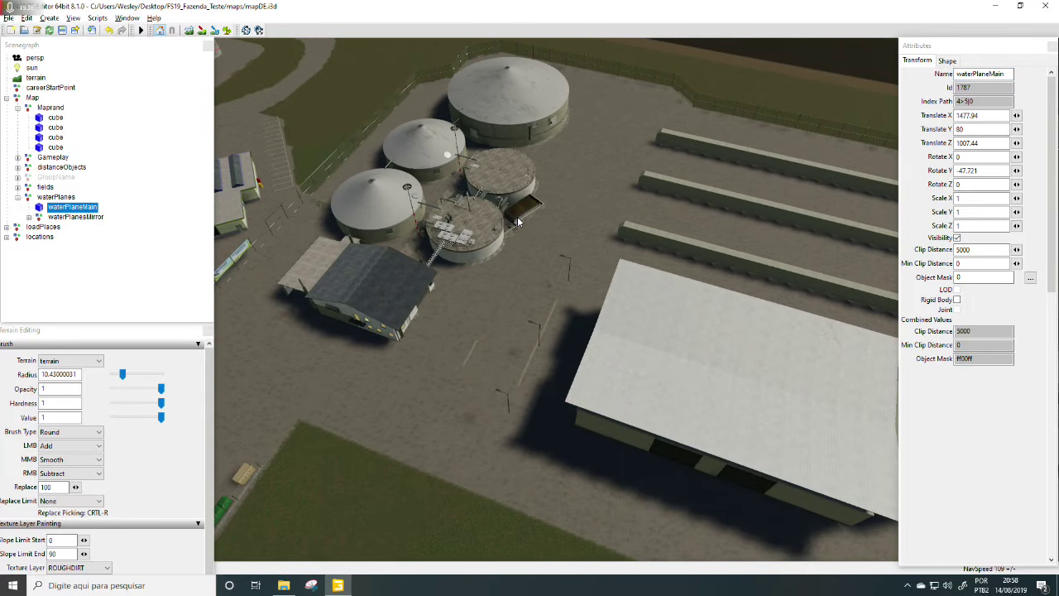
{"action": "left_click", "coordinate": [517, 214]}
{"action": "left_click", "coordinate": [553, 232]}
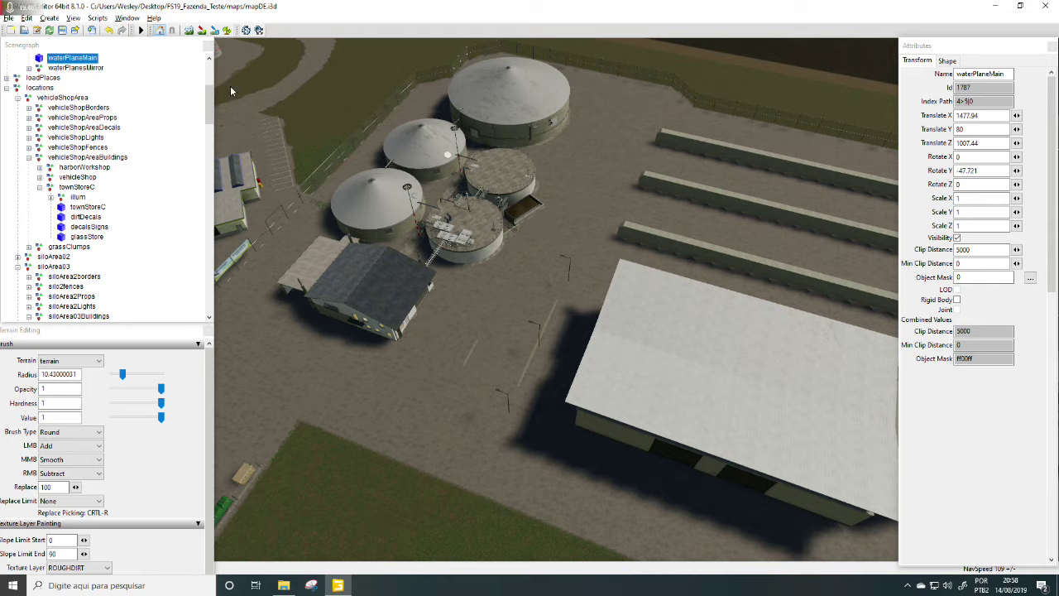
{"action": "left_click", "coordinate": [108, 30]}
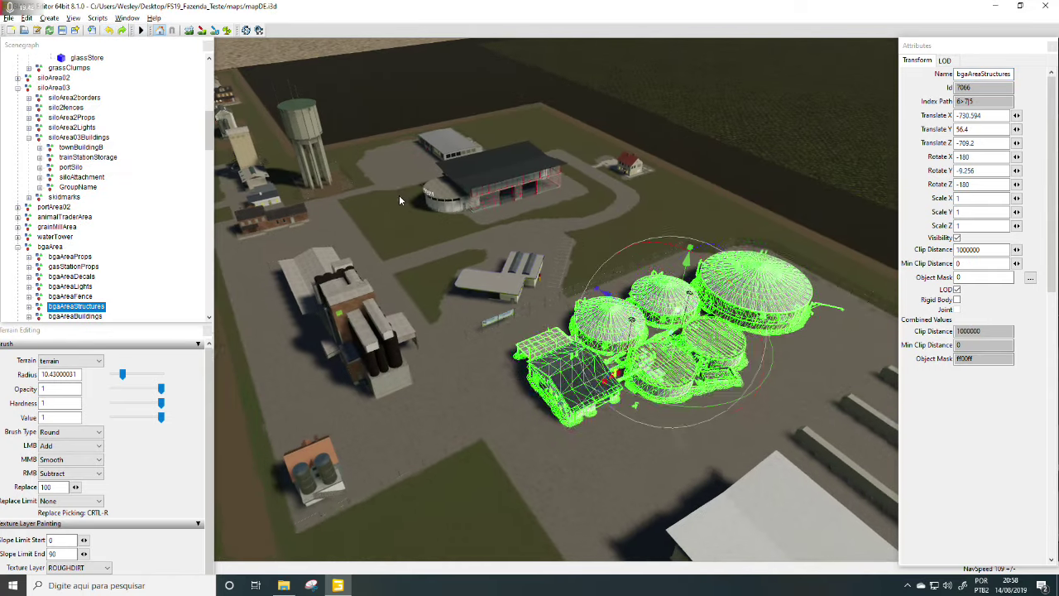
Step: Examine the port areas and select the decalOilSlick03 ground decal beside the harbour silo tower
{"action": "middle_click_drag", "start_coordinate": [530, 267], "coordinate": [527, 244], "text": "alt"}
{"action": "scroll", "coordinate": [561, 251], "scroll_direction": "up", "scroll_amount": 3}
{"action": "left_click_drag", "start_coordinate": [561, 251], "coordinate": [523, 261], "text": "alt"}
{"action": "scroll", "coordinate": [523, 257], "scroll_direction": "down", "scroll_amount": 5}
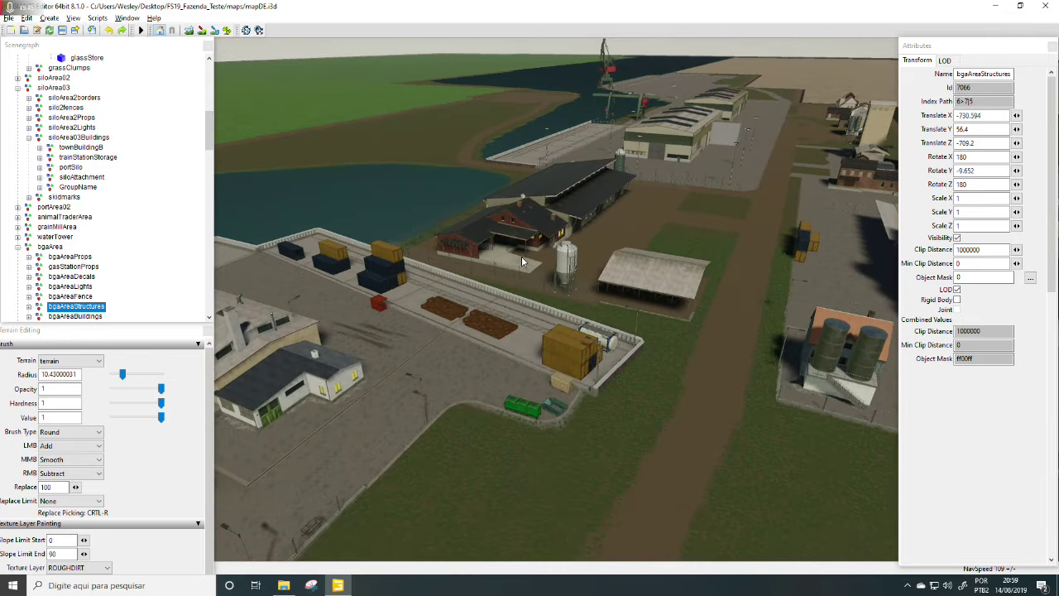
{"action": "middle_click_drag", "start_coordinate": [523, 257], "coordinate": [562, 241], "text": "alt"}
{"action": "left_click_drag", "start_coordinate": [562, 242], "coordinate": [534, 271], "text": "alt"}
{"action": "scroll", "coordinate": [534, 271], "scroll_direction": "up", "scroll_amount": 3}
{"action": "middle_click_drag", "start_coordinate": [533, 270], "coordinate": [596, 265], "text": "alt"}
{"action": "right_click_drag", "start_coordinate": [598, 270], "coordinate": [569, 252]}
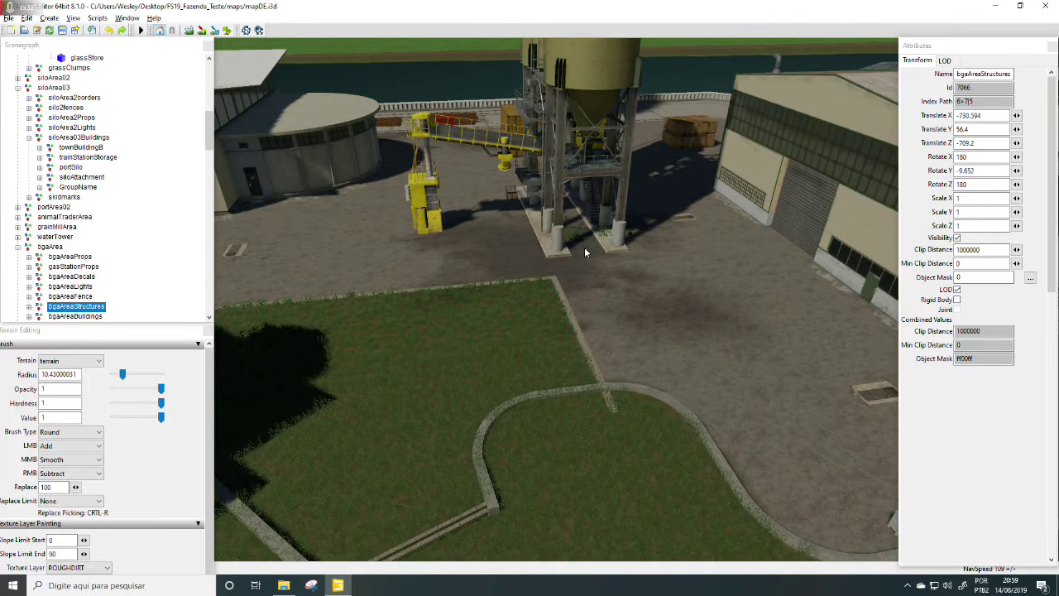
{"action": "left_click", "coordinate": [584, 253]}
{"action": "right_click_drag", "start_coordinate": [569, 291], "coordinate": [480, 401]}
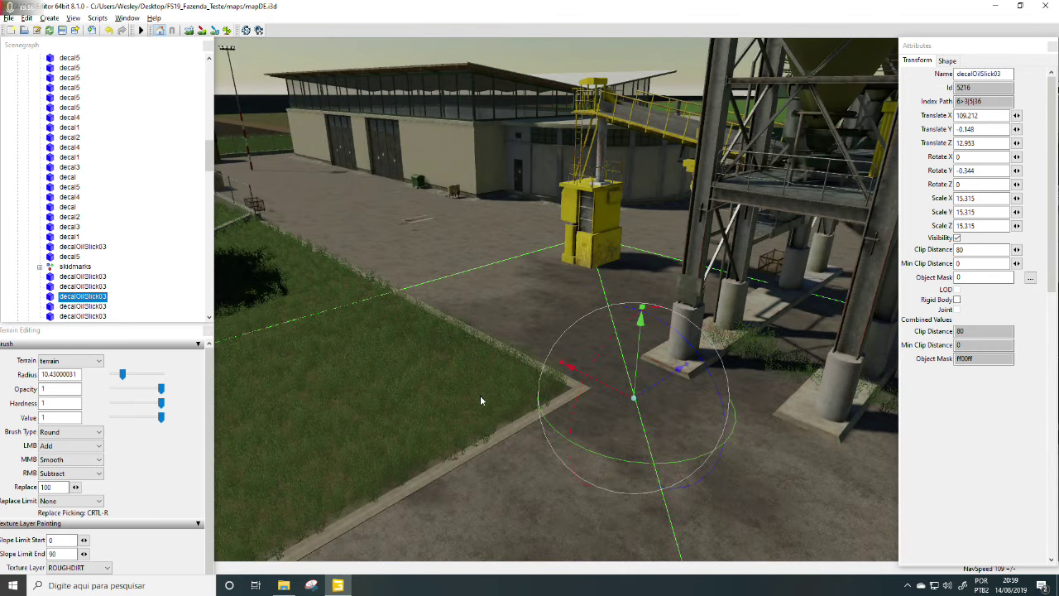
{"action": "right_click_drag", "start_coordinate": [790, 378], "coordinate": [468, 346]}
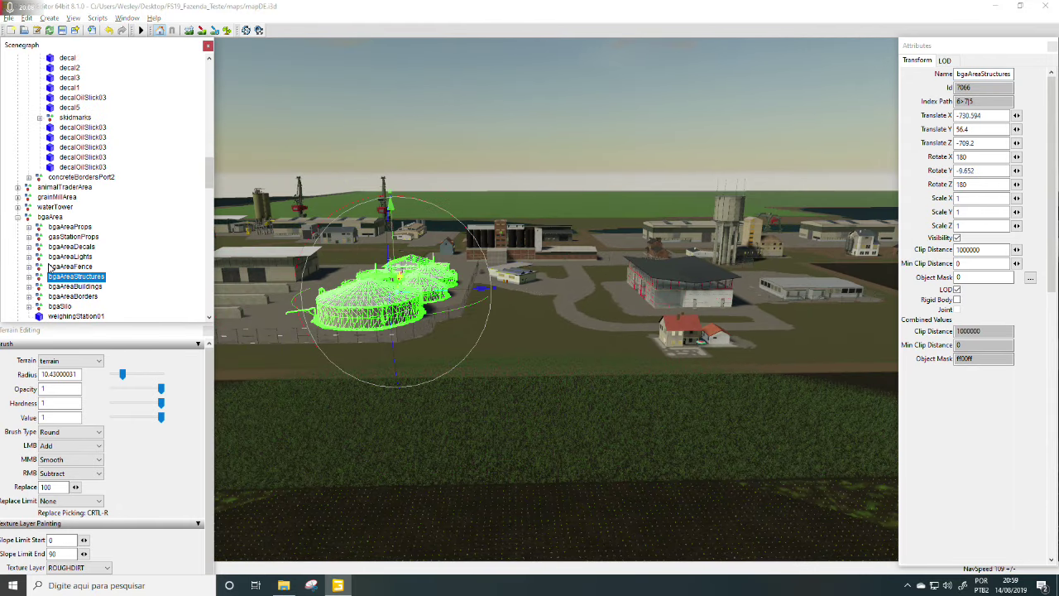
Step: Select the bgaArea group, collapse it and the forestryArea group, and view the whole biogas area
{"action": "left_click", "coordinate": [48, 217]}
{"action": "left_click", "coordinate": [18, 217]}
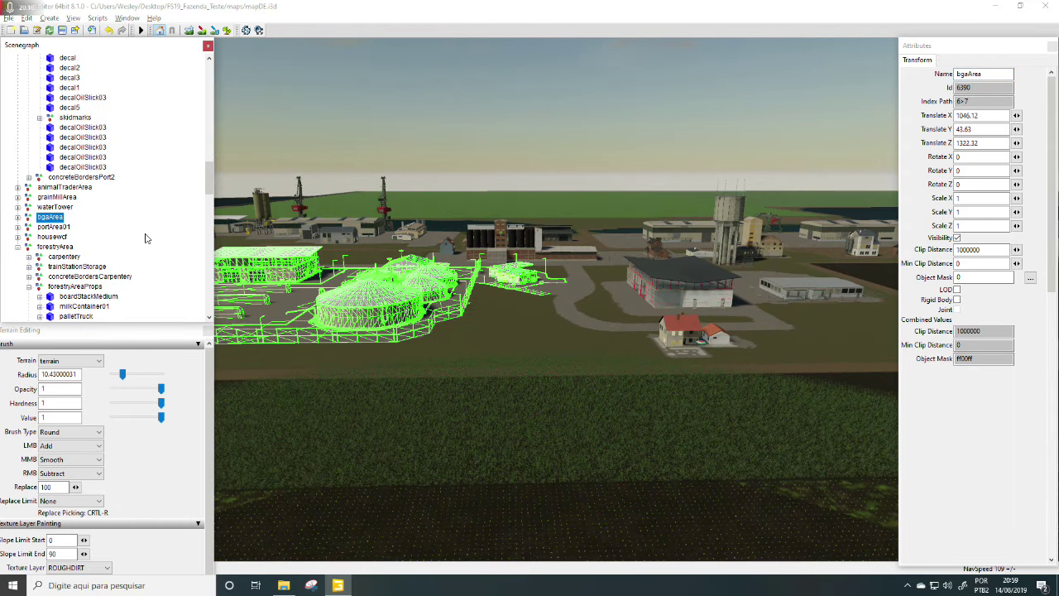
{"action": "left_click", "coordinate": [17, 247]}
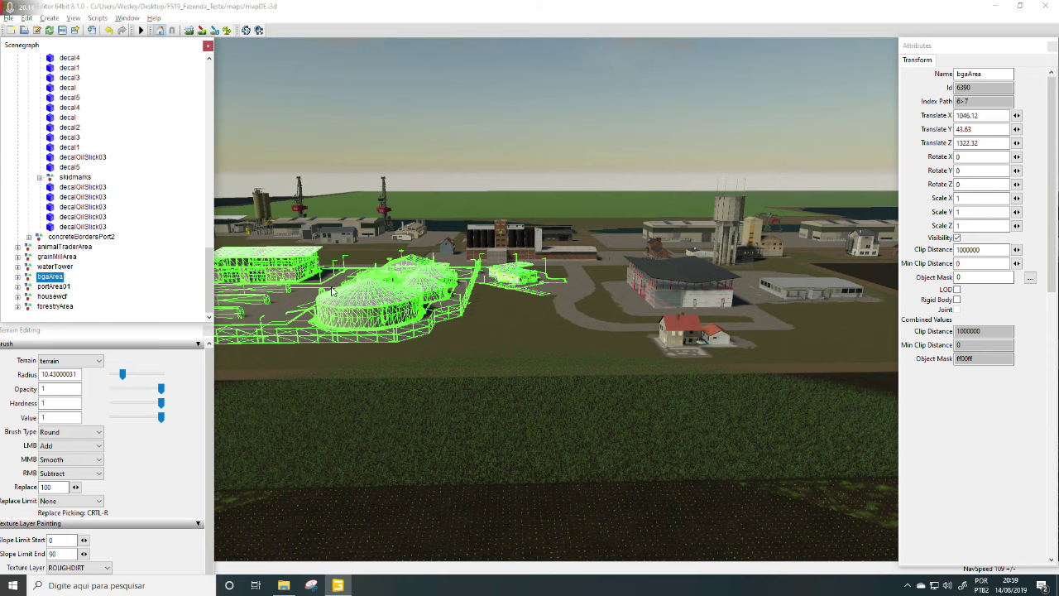
{"action": "middle_click_drag", "start_coordinate": [393, 292], "coordinate": [380, 319], "text": "alt"}
{"action": "right_click_drag", "start_coordinate": [380, 319], "coordinate": [445, 320]}
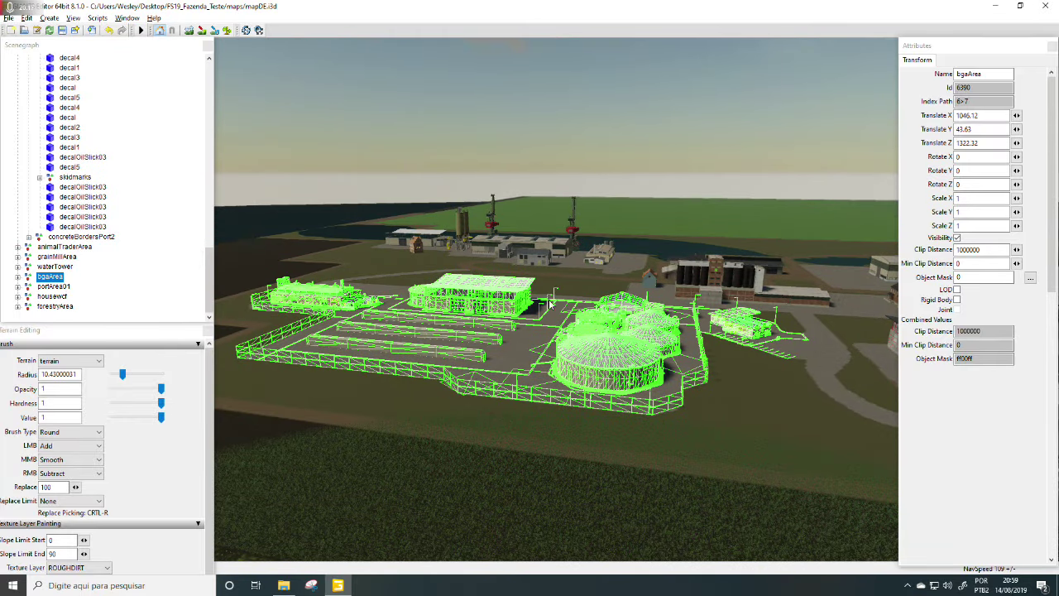
{"action": "middle_click_drag", "start_coordinate": [482, 290], "coordinate": [409, 291], "text": "alt"}
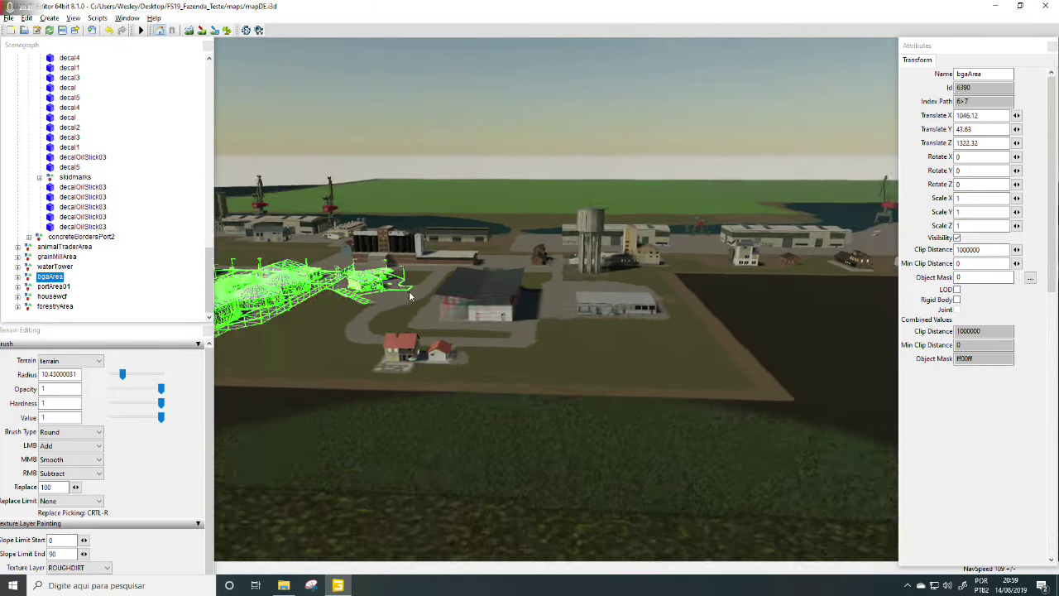
Step: Select the main building of the vehicle shop and view the neighbouring town buildings
{"action": "right_click_drag", "start_coordinate": [409, 291], "coordinate": [499, 266], "text": "alt"}
{"action": "left_click", "coordinate": [515, 312]}
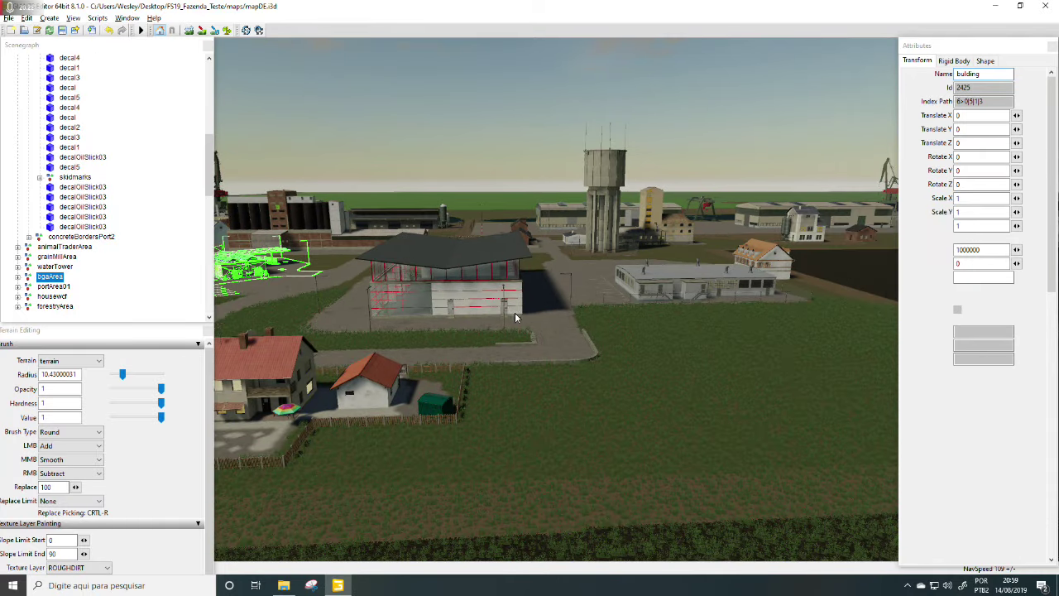
{"action": "middle_click_drag", "start_coordinate": [515, 312], "coordinate": [470, 322], "text": "alt"}
{"action": "right_click_drag", "start_coordinate": [470, 328], "coordinate": [405, 347]}
Step: Collapse the Map group and expand locations with all of its area groups collapsed
{"action": "scroll", "coordinate": [164, 120], "scroll_direction": "up", "scroll_amount": 10}
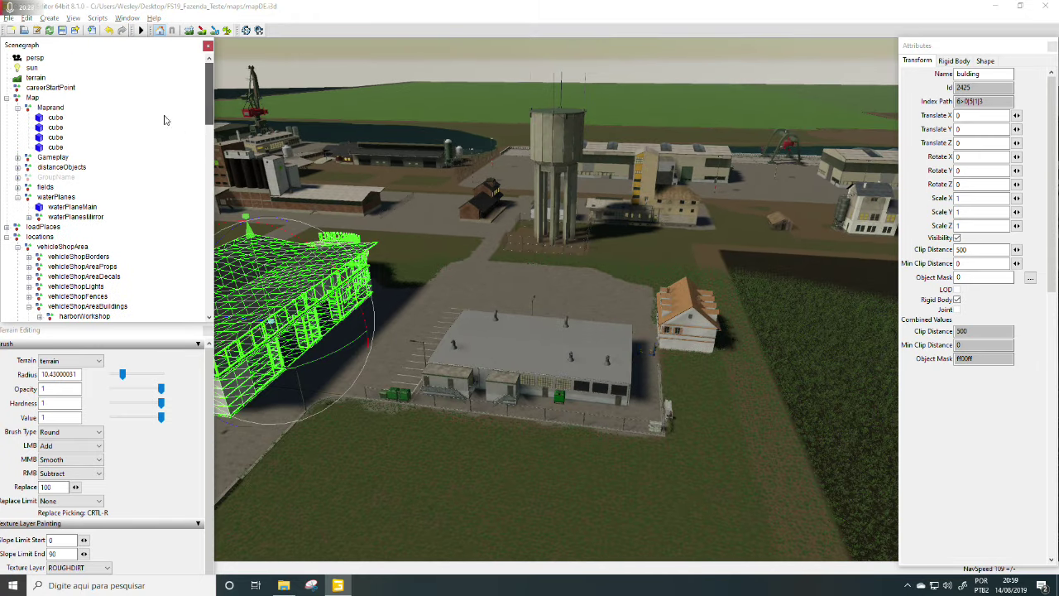
{"action": "left_click", "coordinate": [7, 97]}
{"action": "left_click", "coordinate": [8, 118]}
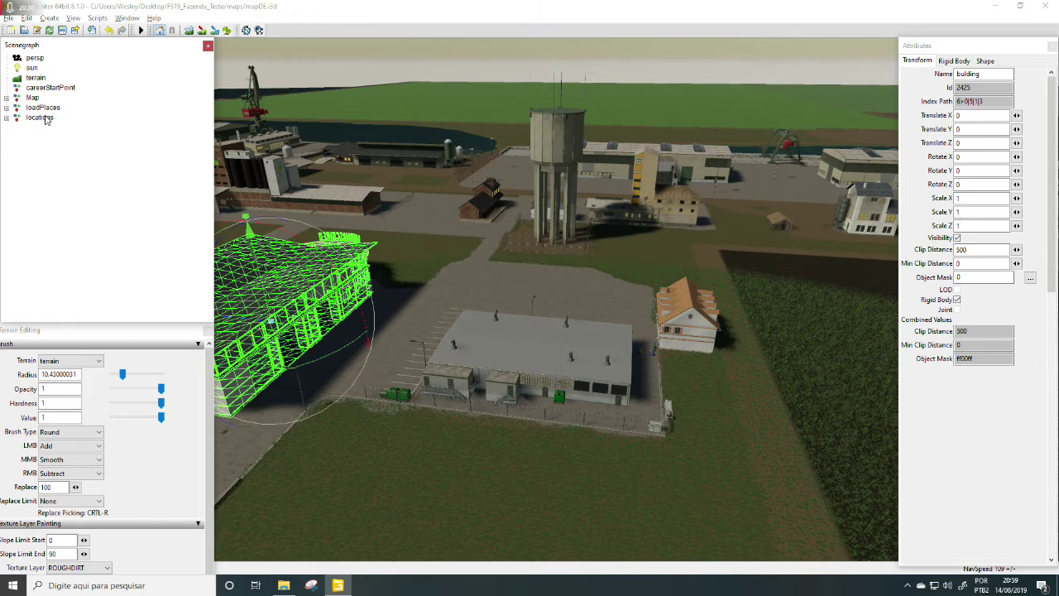
{"action": "left_click", "coordinate": [40, 117]}
{"action": "left_click", "coordinate": [7, 118]}
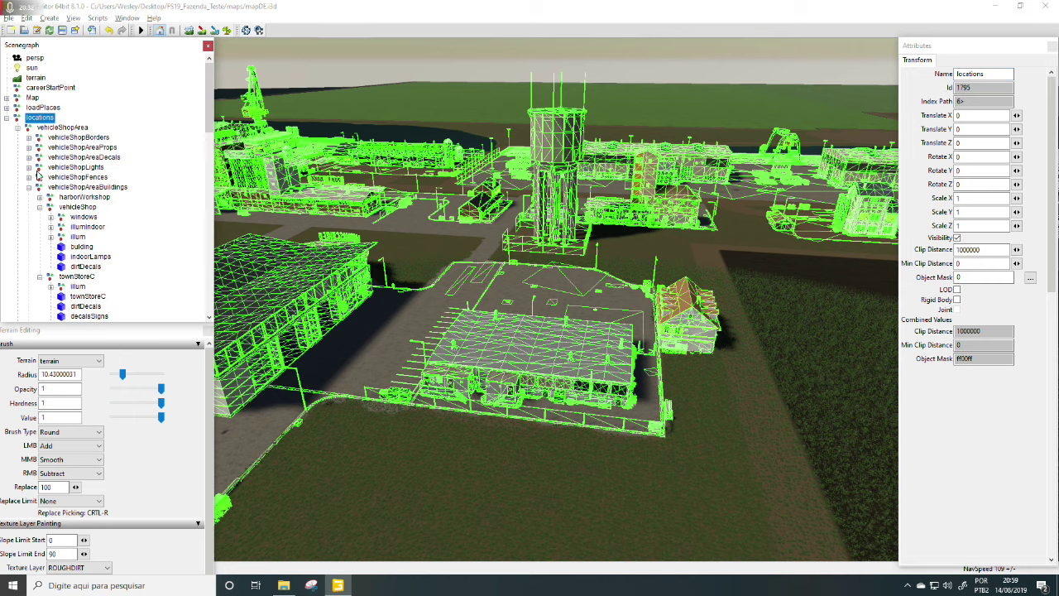
{"action": "left_click", "coordinate": [29, 187]}
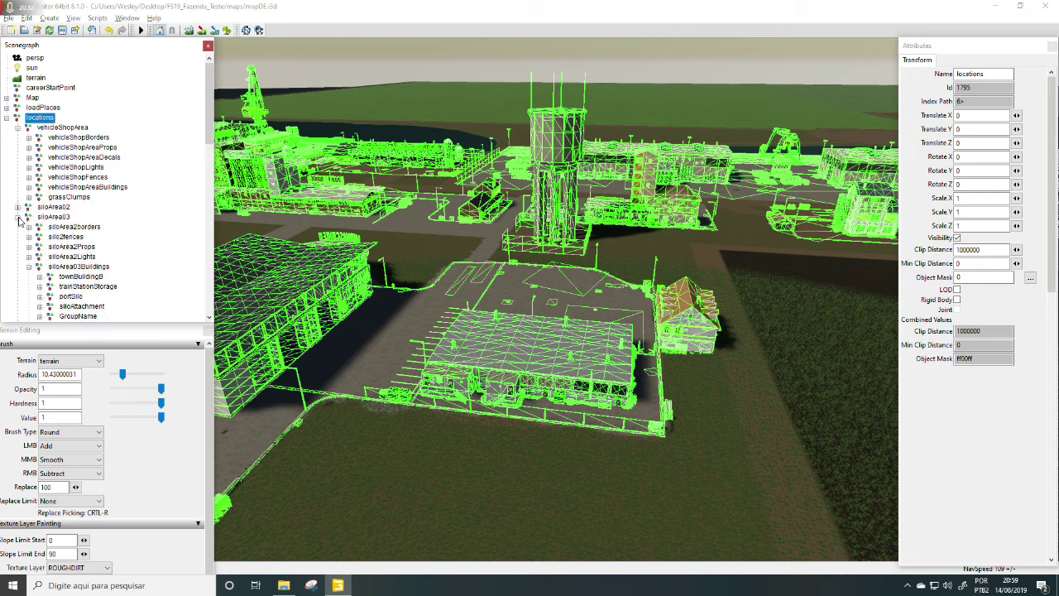
{"action": "left_click", "coordinate": [17, 217]}
{"action": "left_click", "coordinate": [17, 128]}
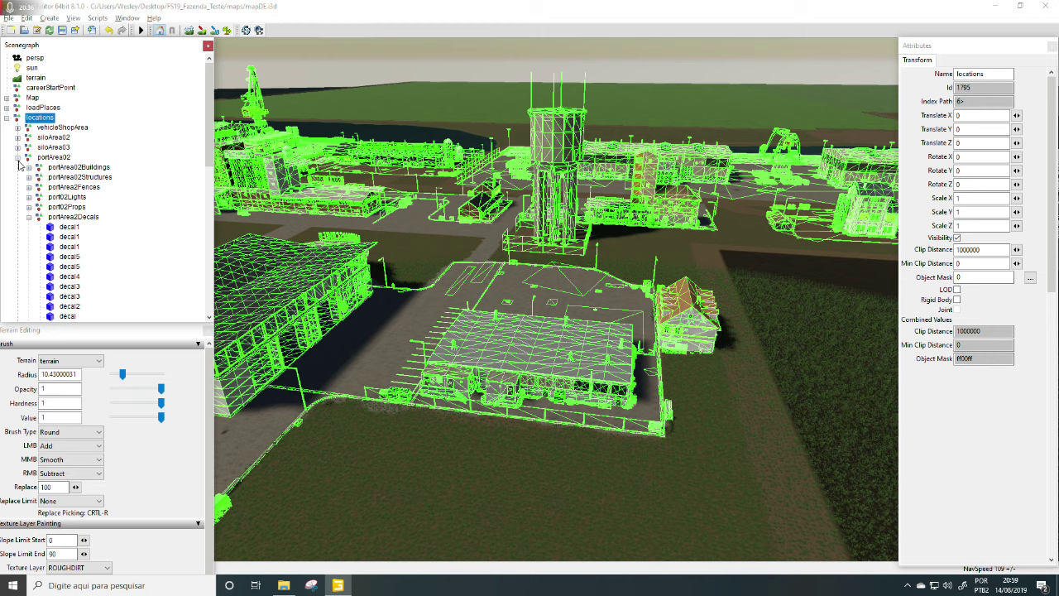
{"action": "left_click", "coordinate": [18, 164]}
{"action": "left_click", "coordinate": [17, 159]}
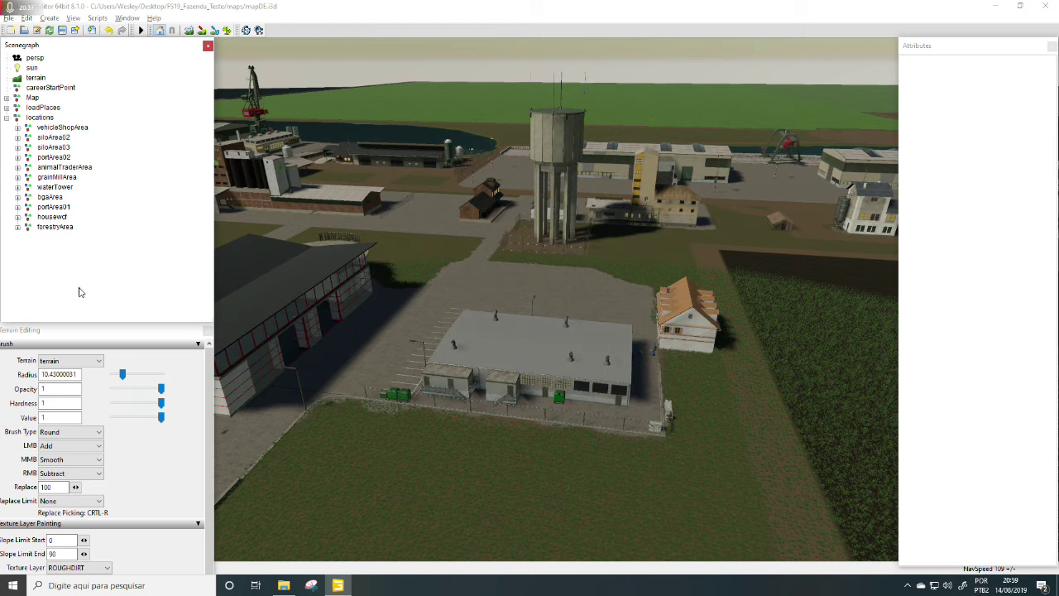
Step: Locate the tall grain silo building near the water tower and select its grainSilo01 object
{"action": "middle_click_drag", "start_coordinate": [692, 313], "coordinate": [479, 323], "text": "alt"}
{"action": "scroll", "coordinate": [514, 310], "scroll_direction": "up", "scroll_amount": 3}
{"action": "left_click_drag", "start_coordinate": [514, 310], "coordinate": [395, 271], "text": "alt"}
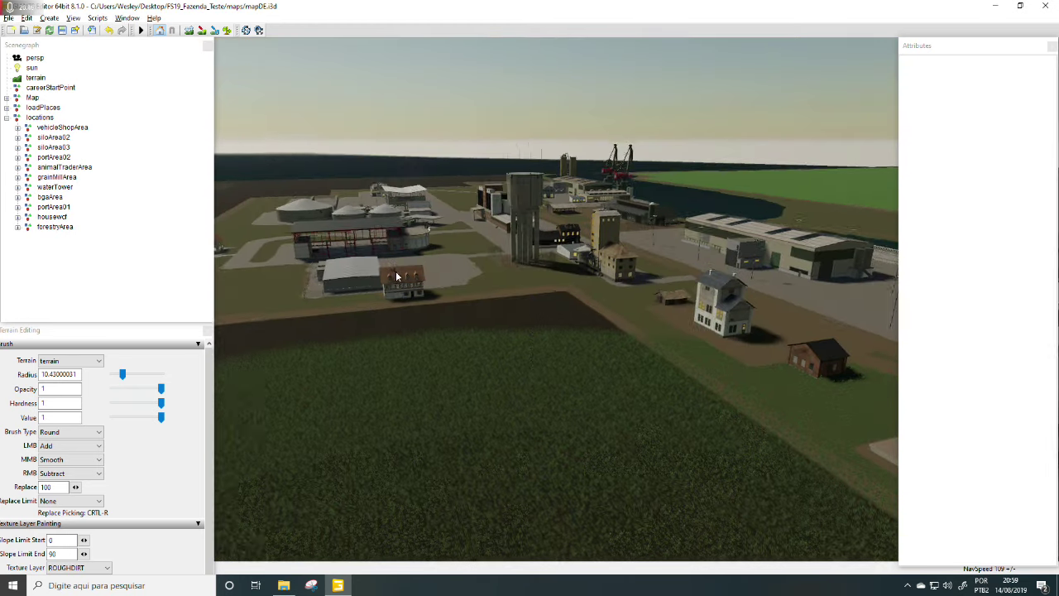
{"action": "scroll", "coordinate": [481, 270], "scroll_direction": "up", "scroll_amount": 3}
{"action": "scroll", "coordinate": [481, 269], "scroll_direction": "up", "scroll_amount": 2}
{"action": "left_click_drag", "start_coordinate": [481, 269], "coordinate": [437, 333], "text": "alt"}
{"action": "scroll", "coordinate": [430, 323], "scroll_direction": "down", "scroll_amount": 3}
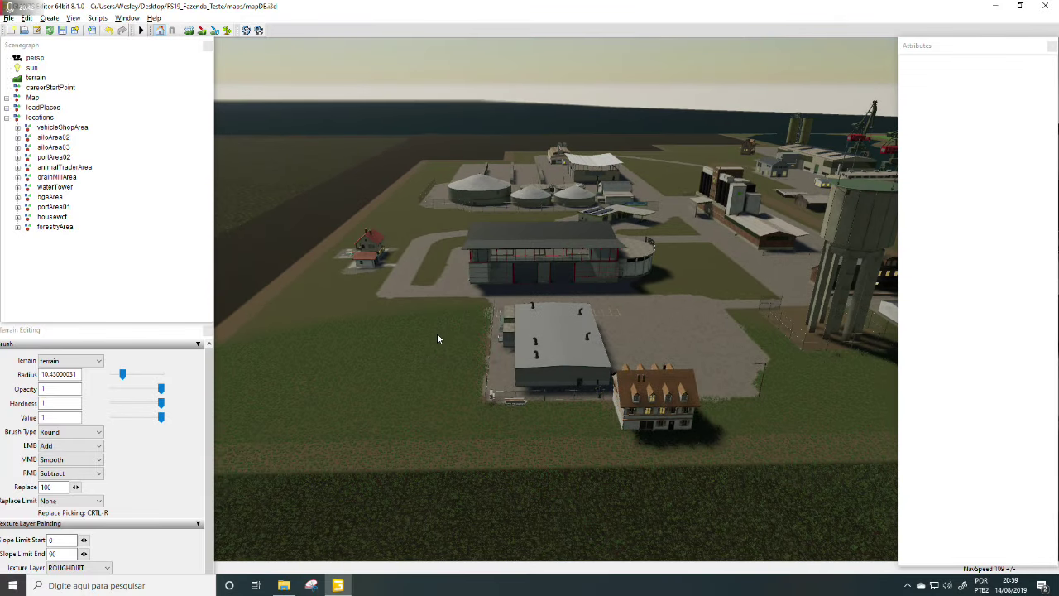
{"action": "scroll", "coordinate": [437, 333], "scroll_direction": "down", "scroll_amount": 2}
{"action": "right_click_drag", "start_coordinate": [425, 332], "coordinate": [475, 300]}
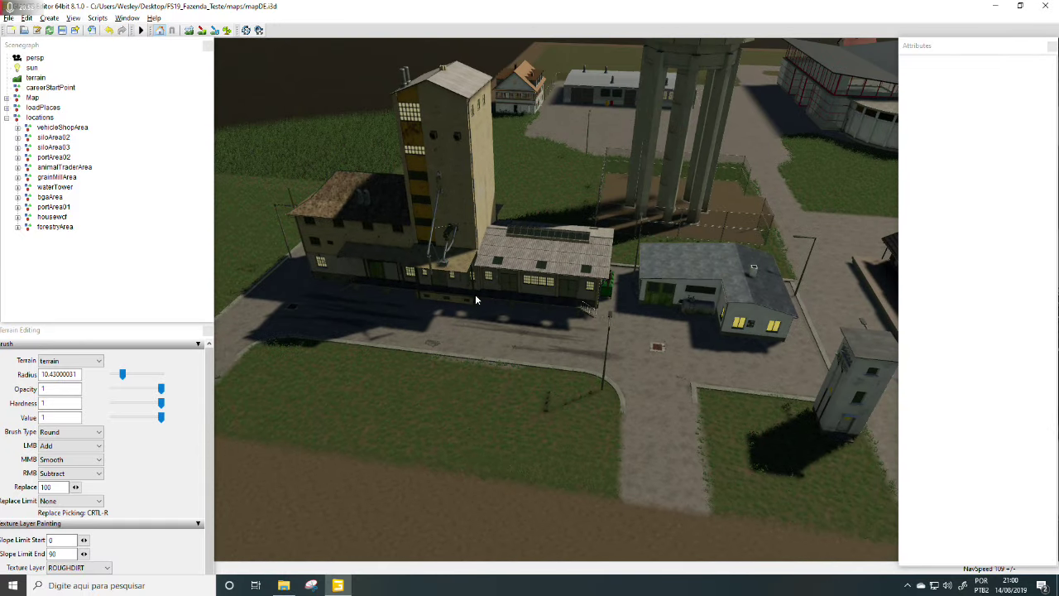
{"action": "left_click", "coordinate": [475, 287]}
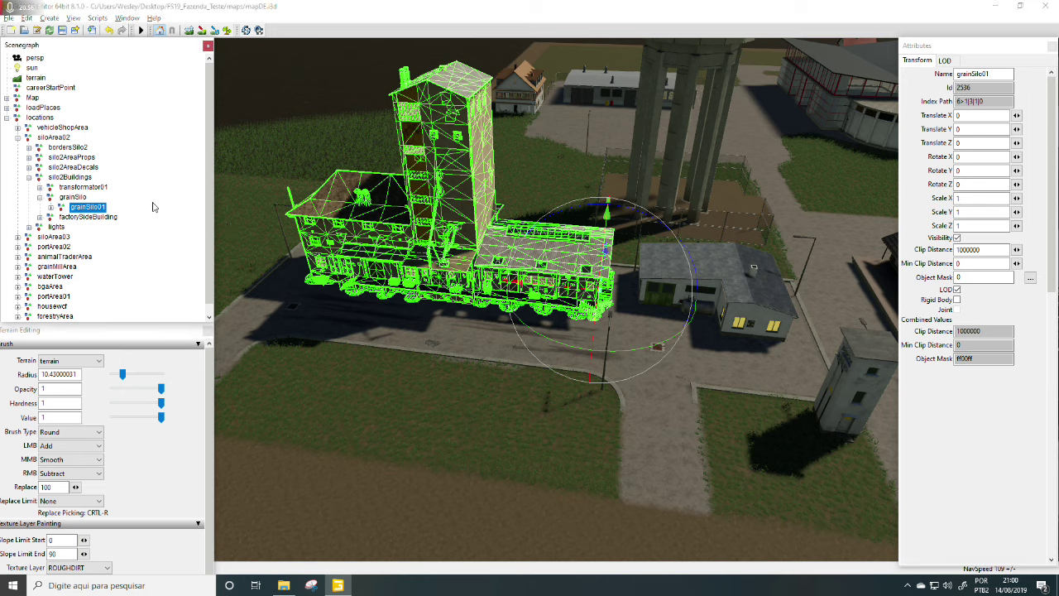
Step: Select the entire siloArea02 group under locations, collapse it and delete it from the map
{"action": "left_click", "coordinate": [49, 138]}
{"action": "left_click", "coordinate": [18, 137]}
{"action": "scroll", "coordinate": [482, 319], "scroll_direction": "down", "scroll_amount": 5}
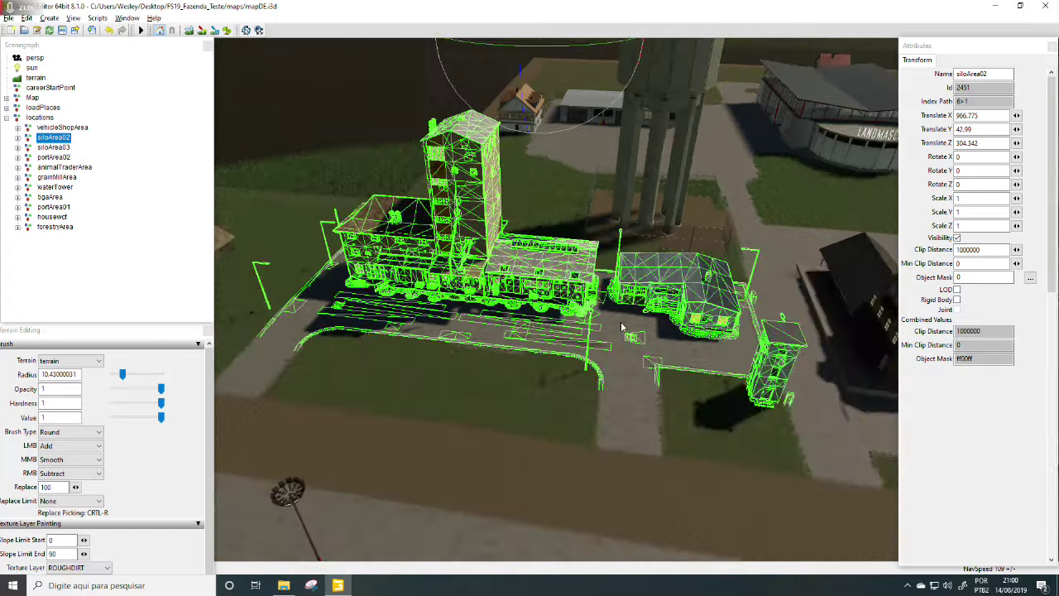
{"action": "key", "text": "Delete"}
{"action": "scroll", "coordinate": [598, 345], "scroll_direction": "up", "scroll_amount": 10}
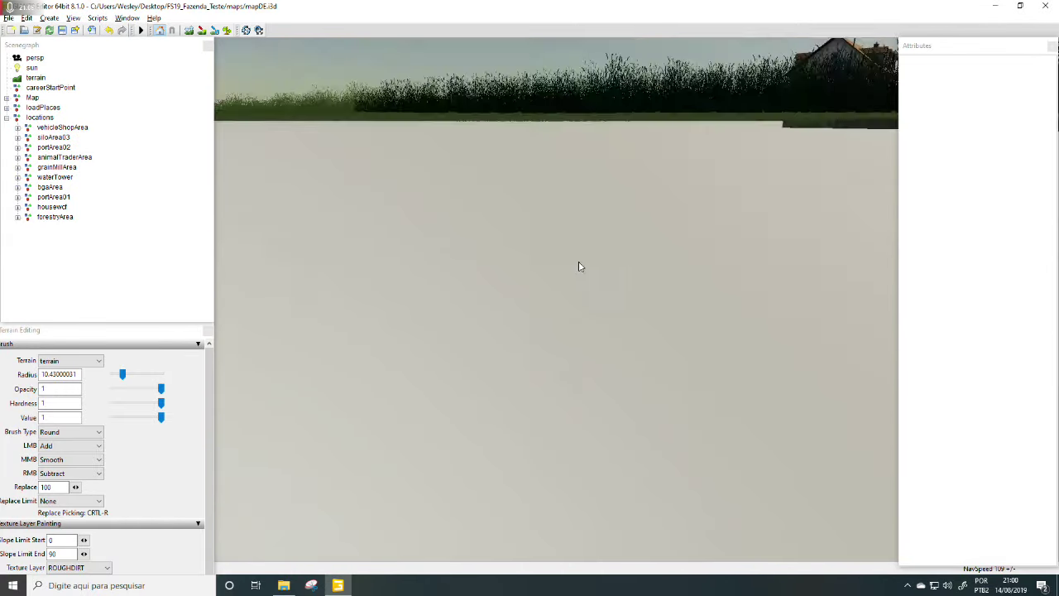
Step: Undo the deletion of the siloArea02 group and view the restored town buildings around the water tower
{"action": "scroll", "coordinate": [554, 289], "scroll_direction": "down", "scroll_amount": 5}
{"action": "scroll", "coordinate": [538, 311], "scroll_direction": "up", "scroll_amount": 2}
{"action": "left_click_drag", "start_coordinate": [546, 313], "coordinate": [485, 343], "text": "alt"}
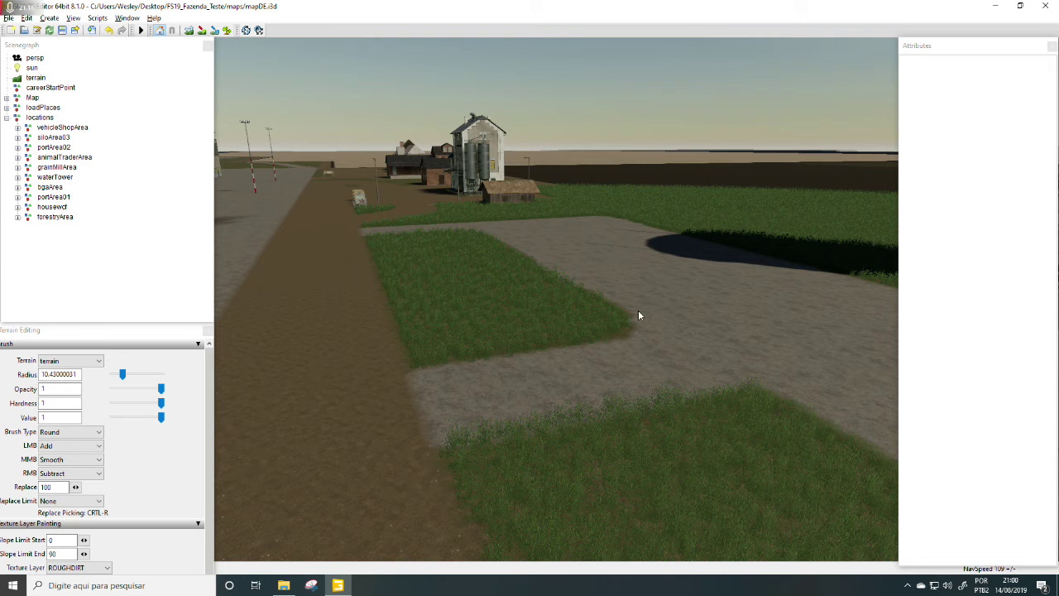
{"action": "left_click", "coordinate": [107, 31]}
{"action": "left_click_drag", "start_coordinate": [650, 305], "coordinate": [690, 325], "text": "alt"}
{"action": "scroll", "coordinate": [598, 386], "scroll_direction": "down", "scroll_amount": 5}
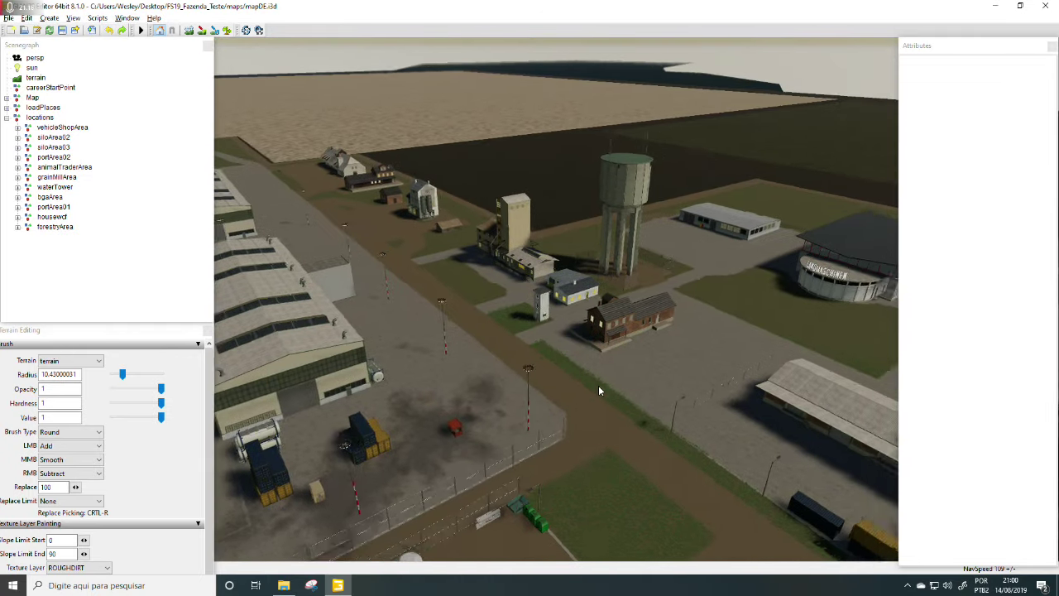
Step: Examine the restored map from above, looking over the farmyard buildings, the port warehouses and the harbour cranes
{"action": "left_click_drag", "start_coordinate": [599, 386], "coordinate": [390, 411], "text": "alt"}
{"action": "scroll", "coordinate": [357, 351], "scroll_direction": "down", "scroll_amount": 3}
{"action": "left_click_drag", "start_coordinate": [580, 372], "coordinate": [468, 351], "text": "alt"}
{"action": "scroll", "coordinate": [607, 348], "scroll_direction": "down", "scroll_amount": 2}
{"action": "scroll", "coordinate": [565, 333], "scroll_direction": "up", "scroll_amount": 5}
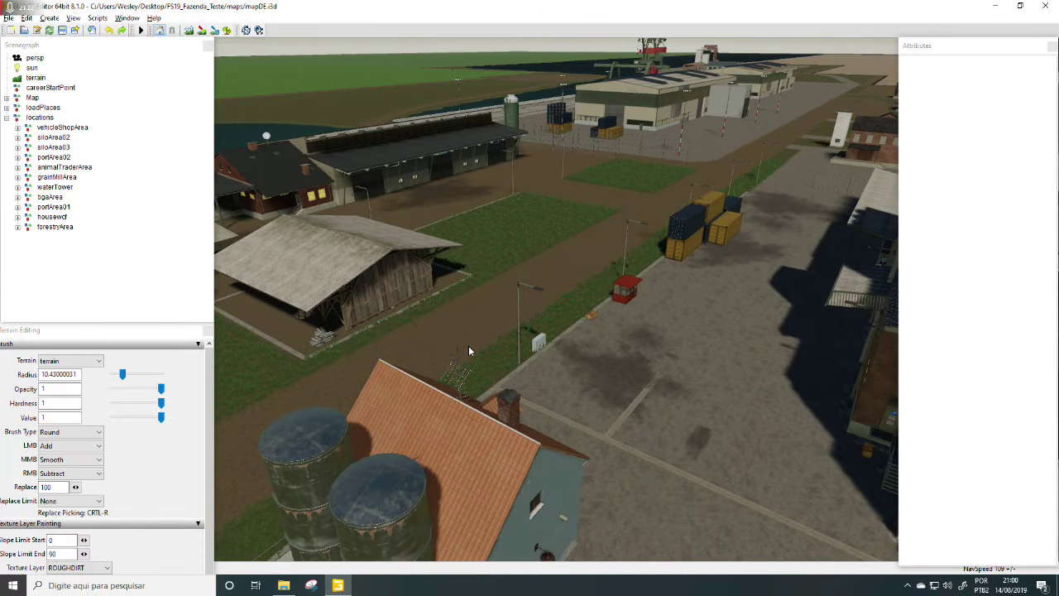
{"action": "middle_click_drag", "start_coordinate": [468, 346], "coordinate": [425, 395], "text": "alt"}
{"action": "scroll", "coordinate": [426, 395], "scroll_direction": "up", "scroll_amount": 3}
{"action": "left_click_drag", "start_coordinate": [426, 395], "coordinate": [721, 370], "text": "alt"}
{"action": "middle_click_drag", "start_coordinate": [722, 370], "coordinate": [584, 411], "text": "alt"}
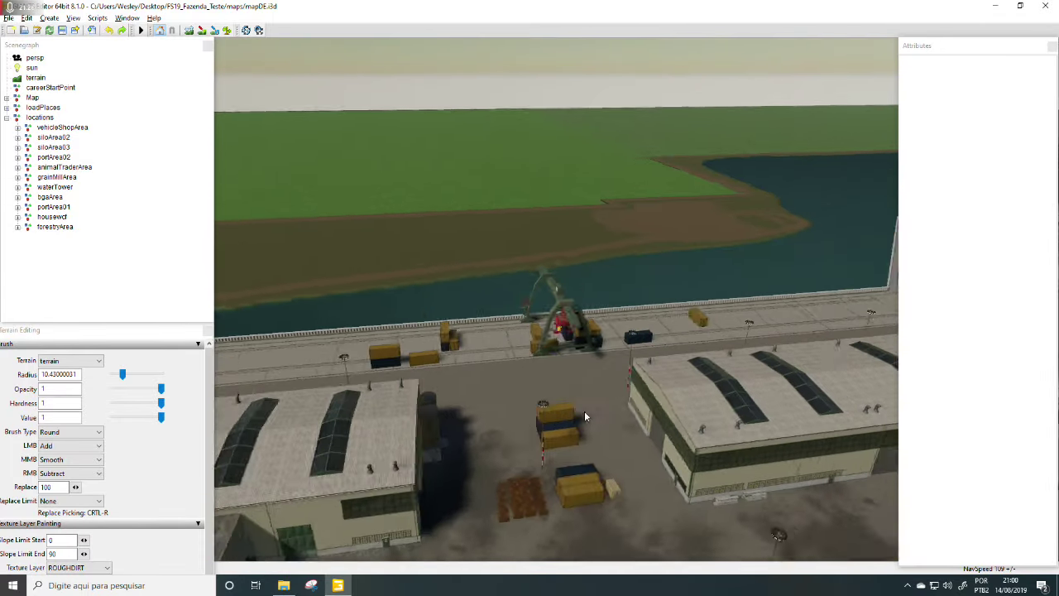
Step: Examine the buildings around the water tower, the vehicle shop, the container dock and the yard beside the grain mill
{"action": "left_click_drag", "start_coordinate": [584, 410], "coordinate": [664, 417], "text": "alt"}
{"action": "middle_click_drag", "start_coordinate": [664, 418], "coordinate": [650, 359], "text": "alt"}
{"action": "scroll", "coordinate": [651, 359], "scroll_direction": "down", "scroll_amount": 3}
{"action": "left_click_drag", "start_coordinate": [650, 359], "coordinate": [625, 417], "text": "alt"}
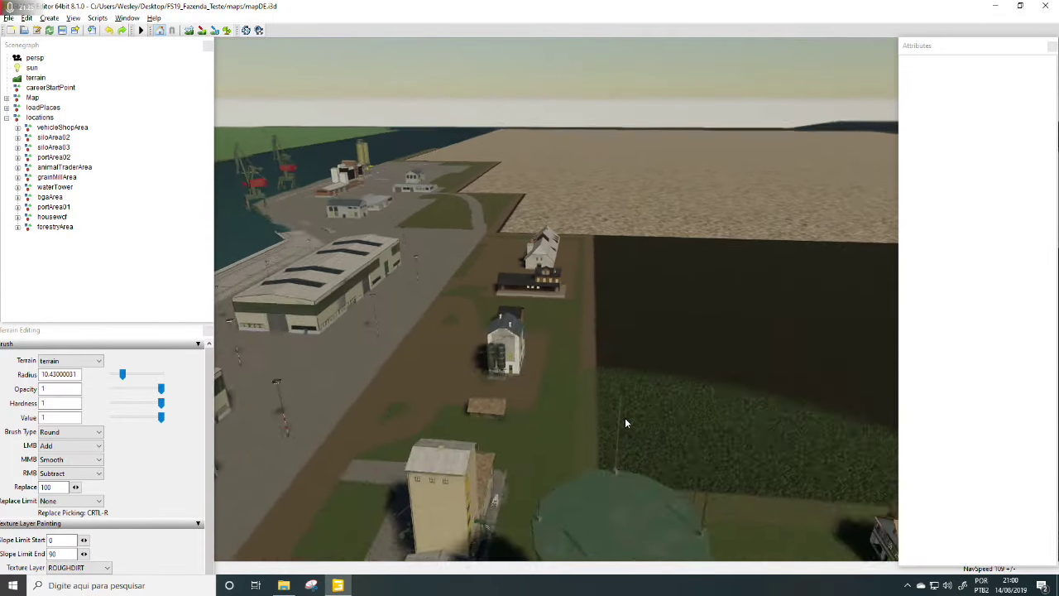
{"action": "middle_click_drag", "start_coordinate": [625, 417], "coordinate": [647, 386], "text": "alt"}
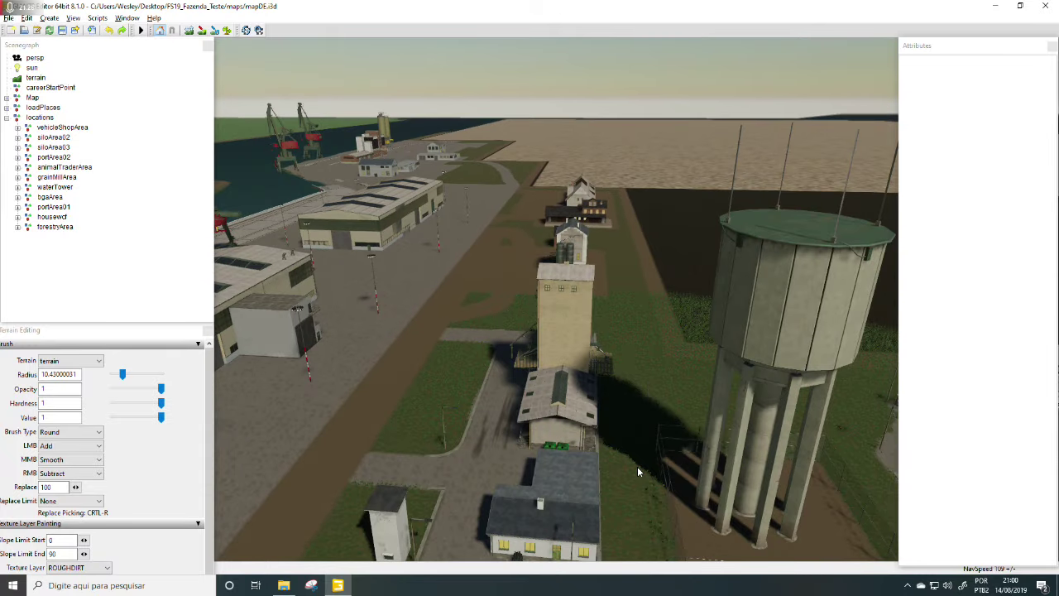
{"action": "middle_click_drag", "start_coordinate": [599, 358], "coordinate": [536, 330], "text": "alt"}
{"action": "scroll", "coordinate": [611, 365], "scroll_direction": "down", "scroll_amount": 3}
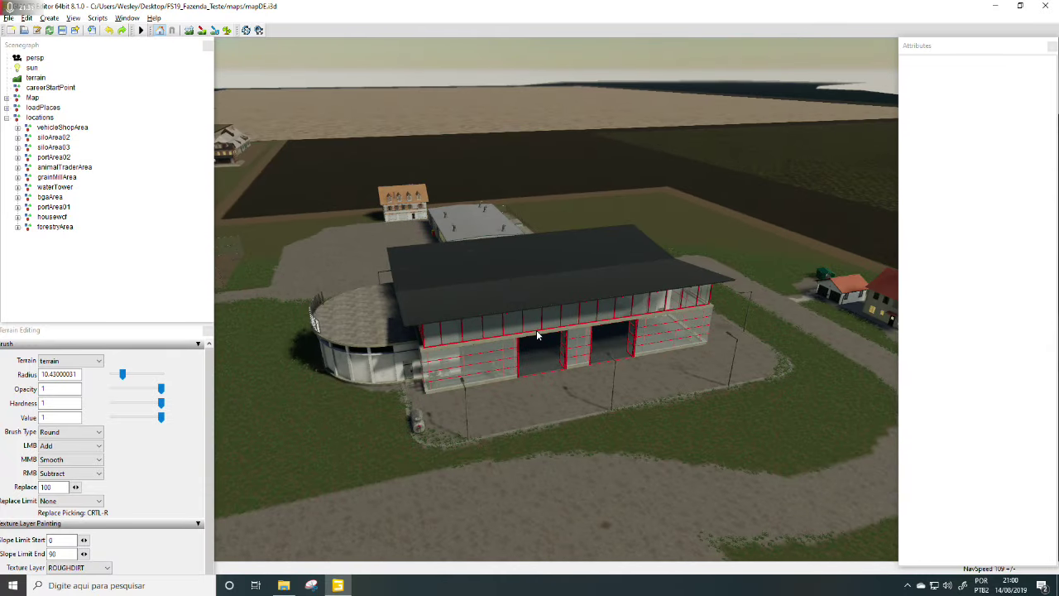
{"action": "right_click_drag", "start_coordinate": [536, 329], "coordinate": [455, 273]}
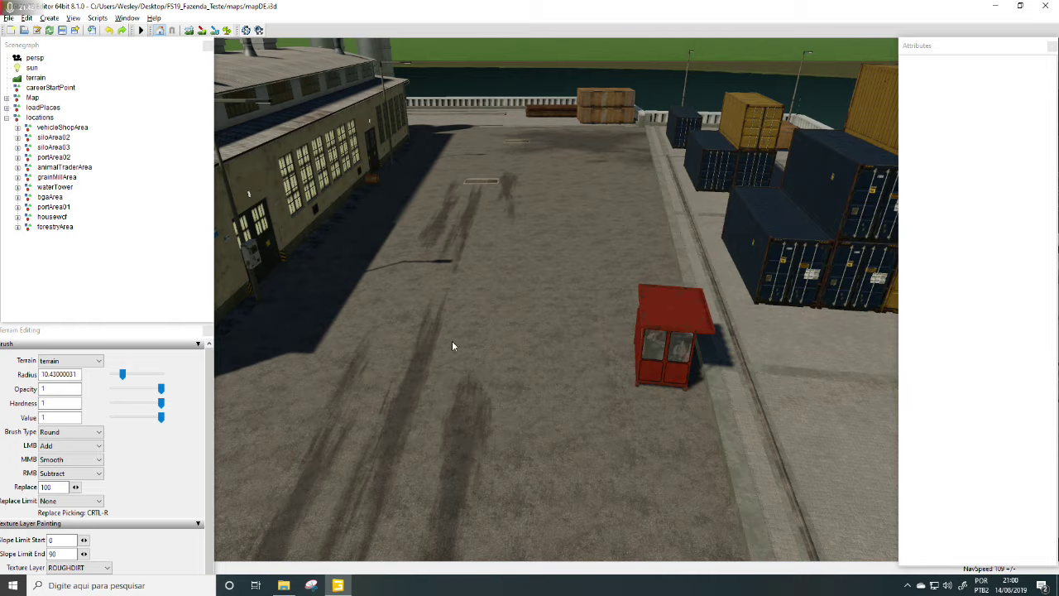
{"action": "right_click_drag", "start_coordinate": [582, 240], "coordinate": [504, 370]}
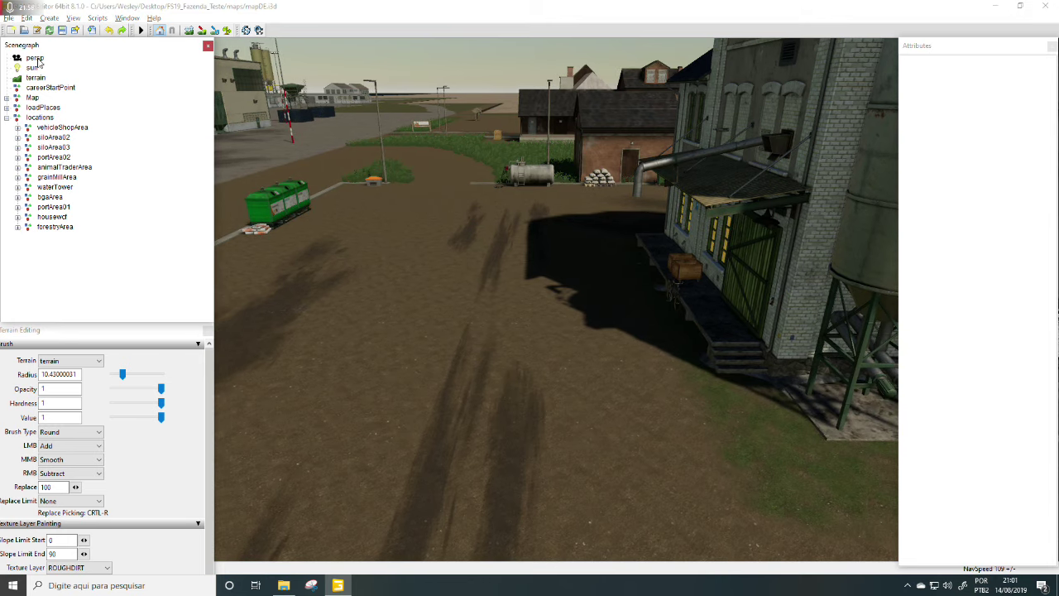
Step: Collapse the locations group, start a file import and browse up to the Este Computador level
{"action": "left_click", "coordinate": [8, 118]}
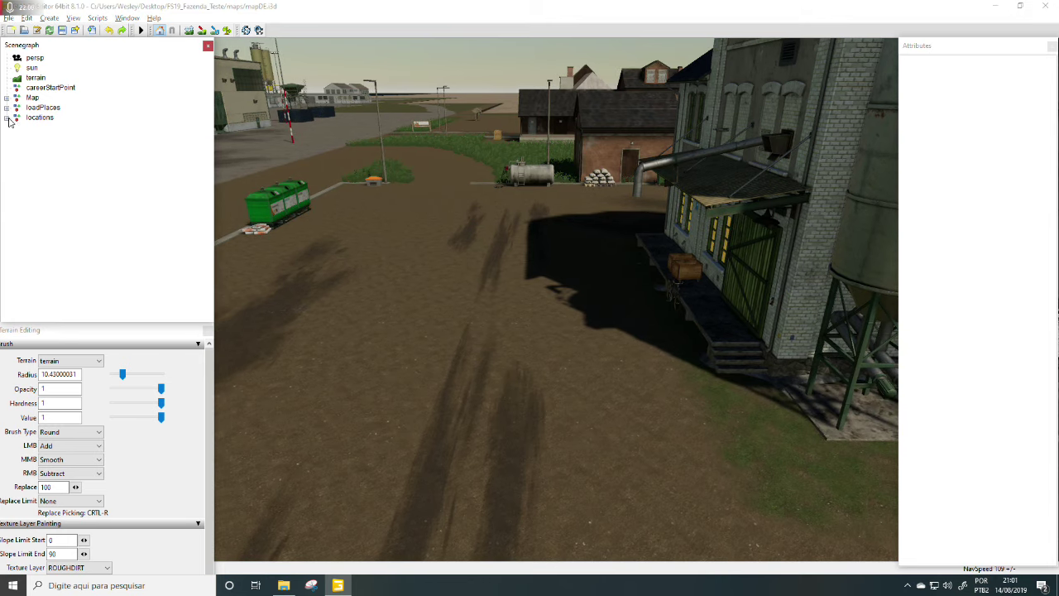
{"action": "left_click", "coordinate": [7, 19]}
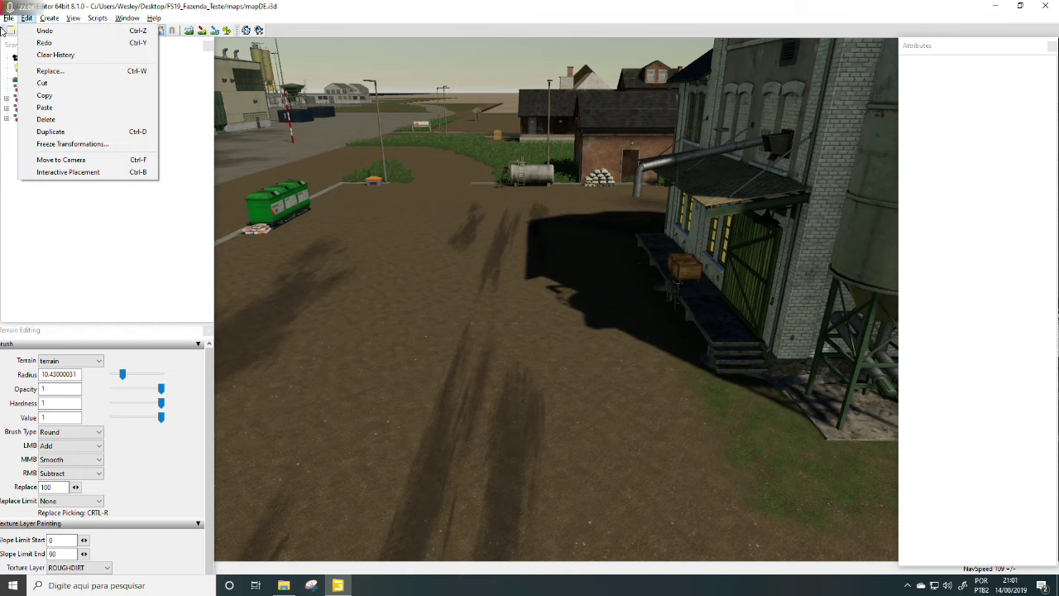
{"action": "left_click", "coordinate": [31, 135]}
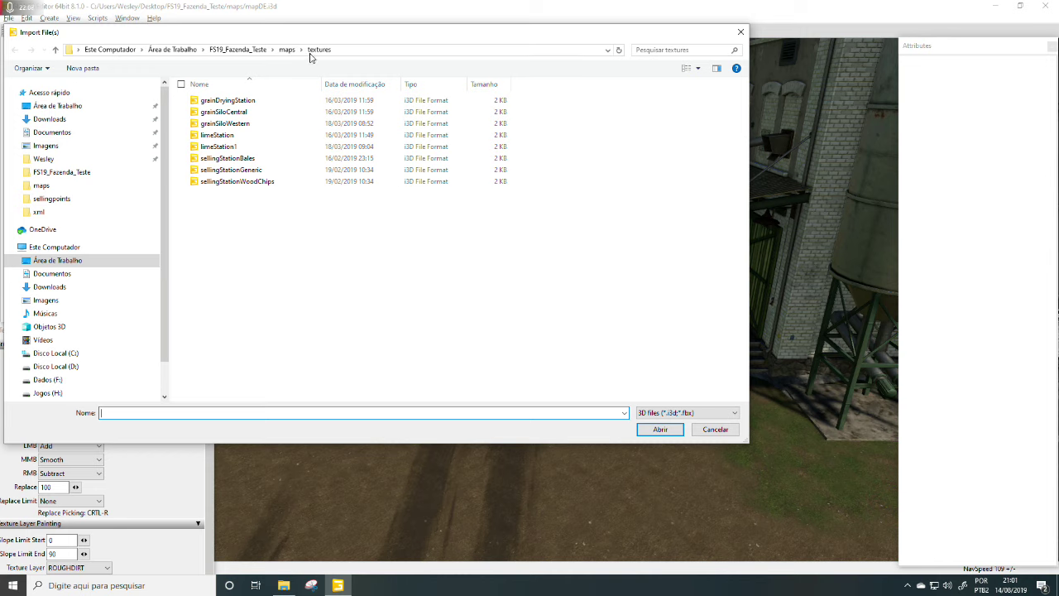
{"action": "left_click", "coordinate": [240, 50]}
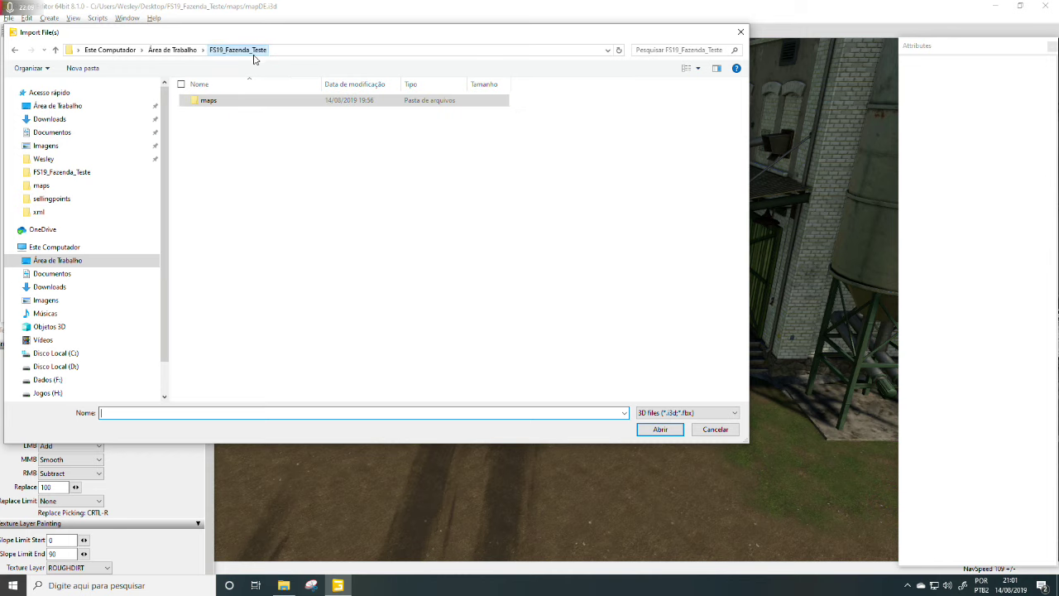
{"action": "left_click", "coordinate": [174, 50]}
{"action": "left_click", "coordinate": [111, 50]}
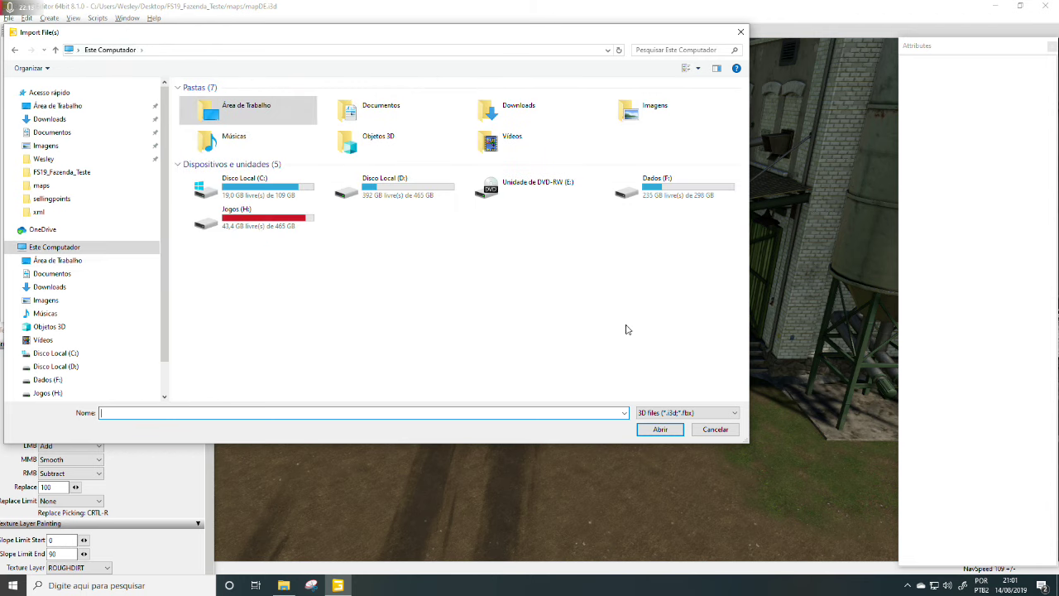
Step: Import the grainDryingStation i3d file from the FS19_Fazenda_Teste/maps/textures folder on the desktop
{"action": "double_click", "coordinate": [257, 110]}
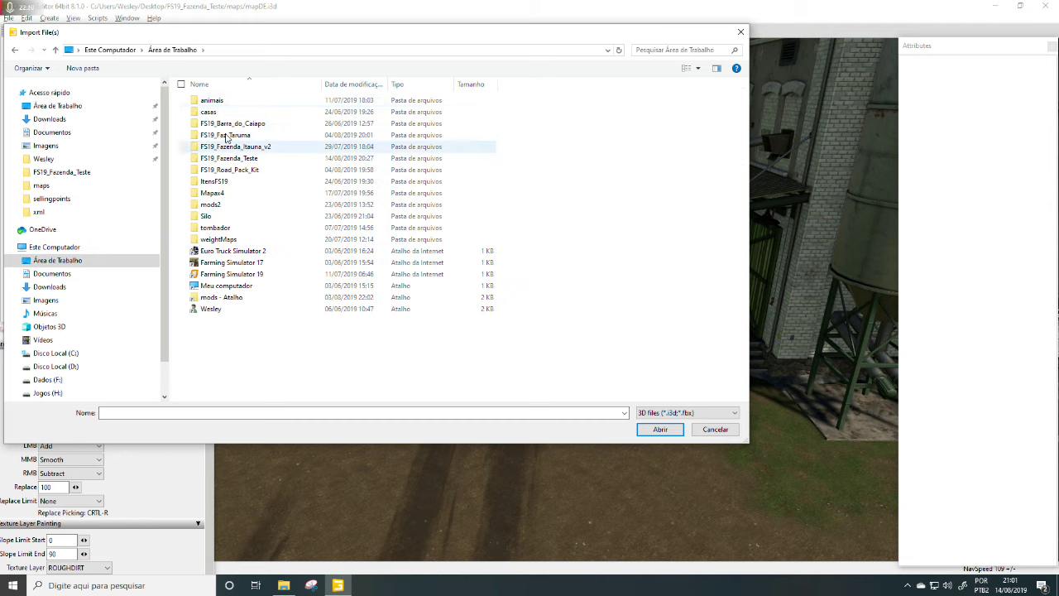
{"action": "left_click", "coordinate": [228, 159]}
{"action": "double_click", "coordinate": [229, 159]}
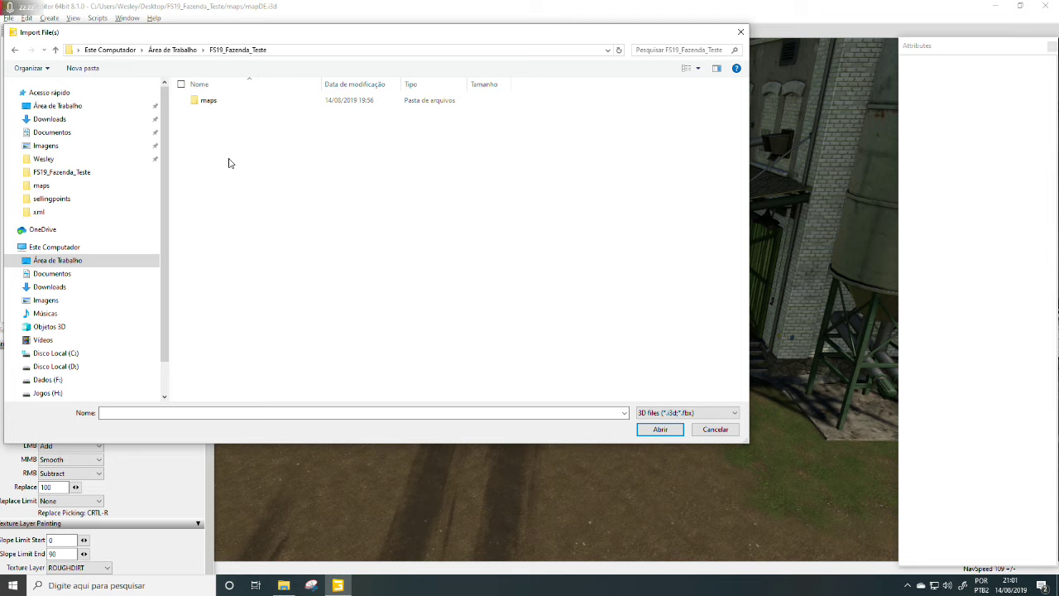
{"action": "left_click", "coordinate": [212, 101]}
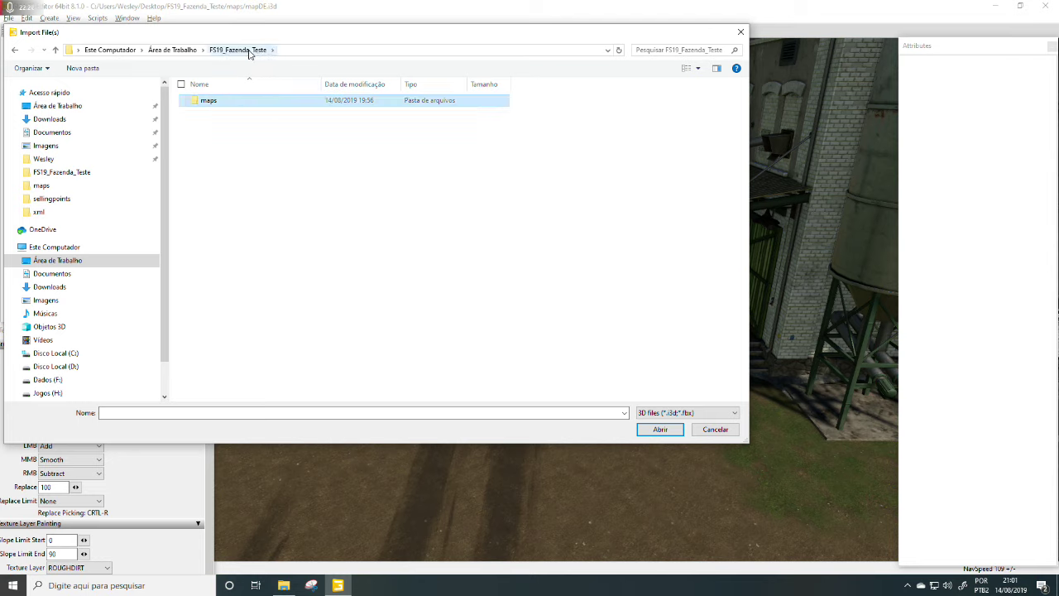
{"action": "double_click", "coordinate": [216, 104]}
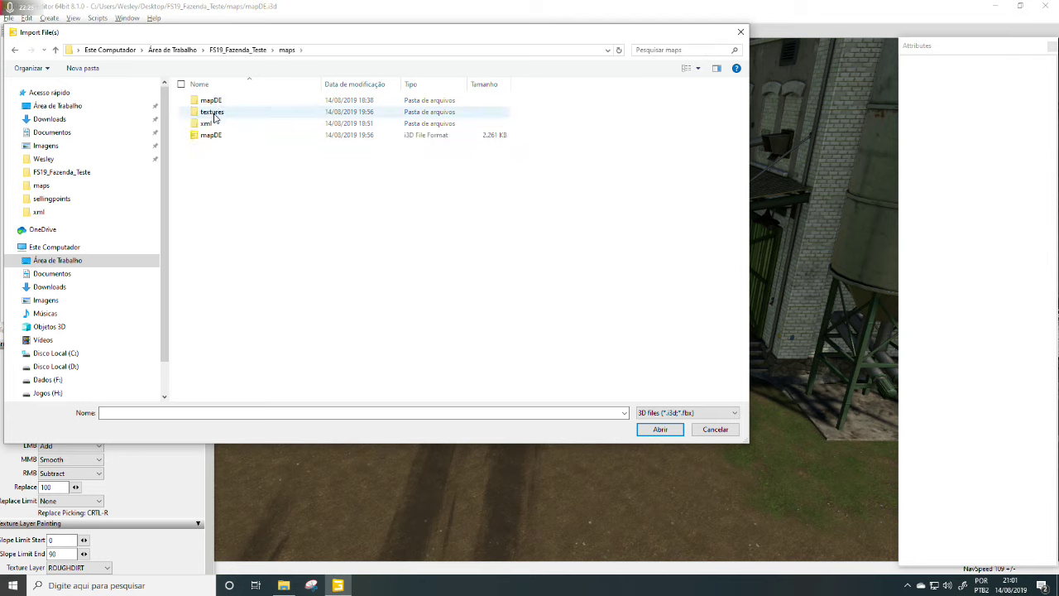
{"action": "double_click", "coordinate": [213, 112]}
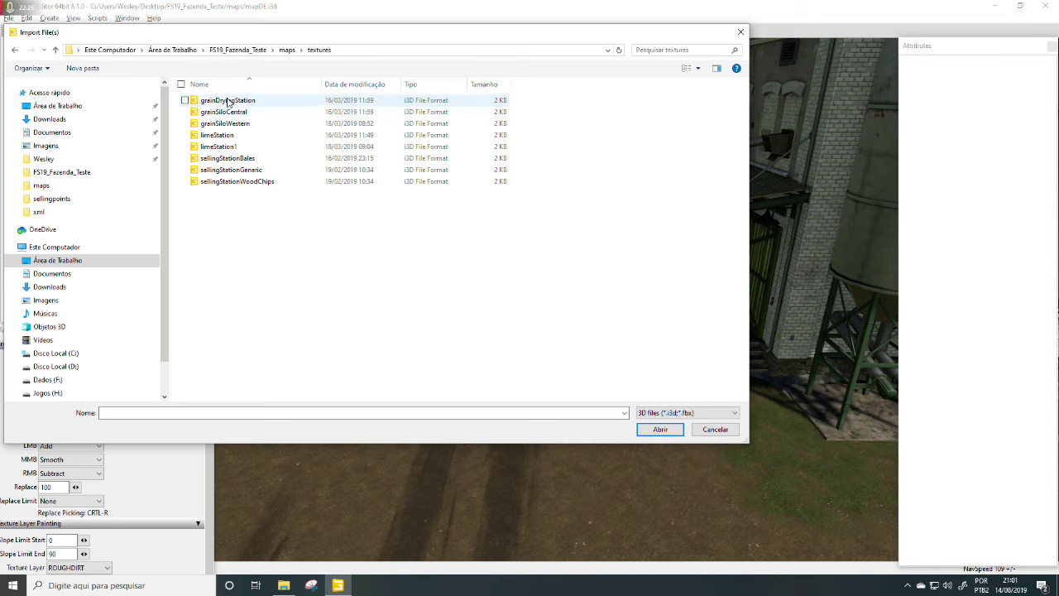
{"action": "left_click", "coordinate": [228, 102]}
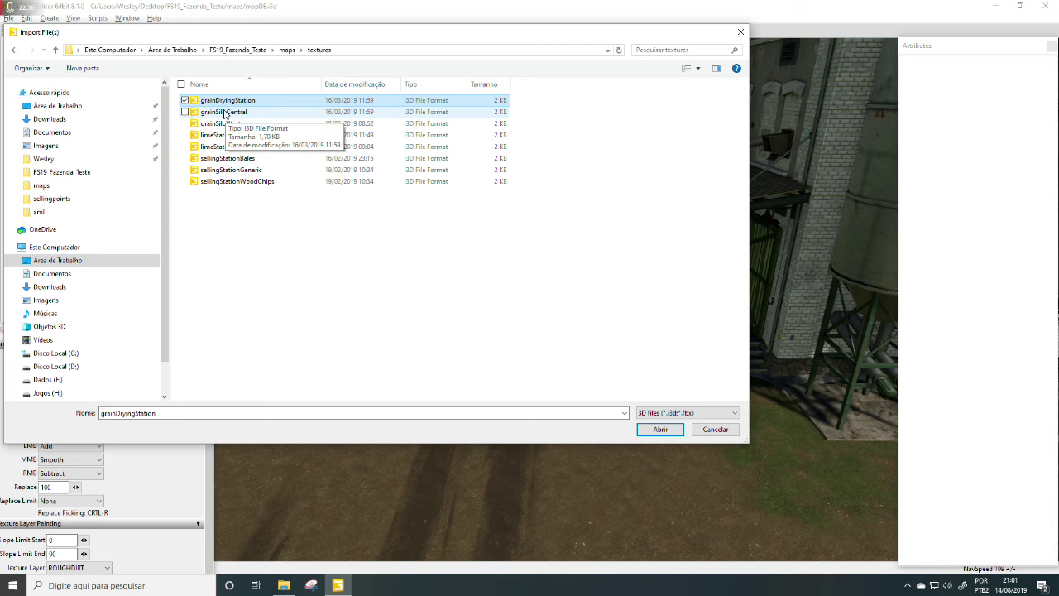
{"action": "left_click", "coordinate": [660, 429]}
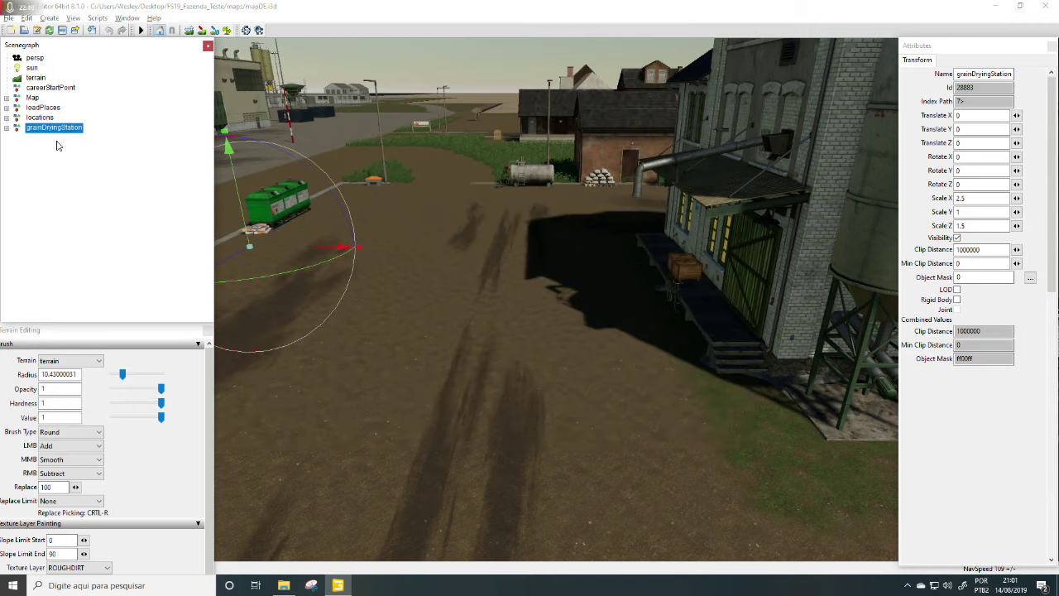
Step: Place grainDryingStation by the grain mill with Interactive Placement and move it to about X 183.6, Z 325.4 so its trigger lies in front
{"action": "left_click_drag", "start_coordinate": [477, 432], "coordinate": [494, 279], "text": "alt"}
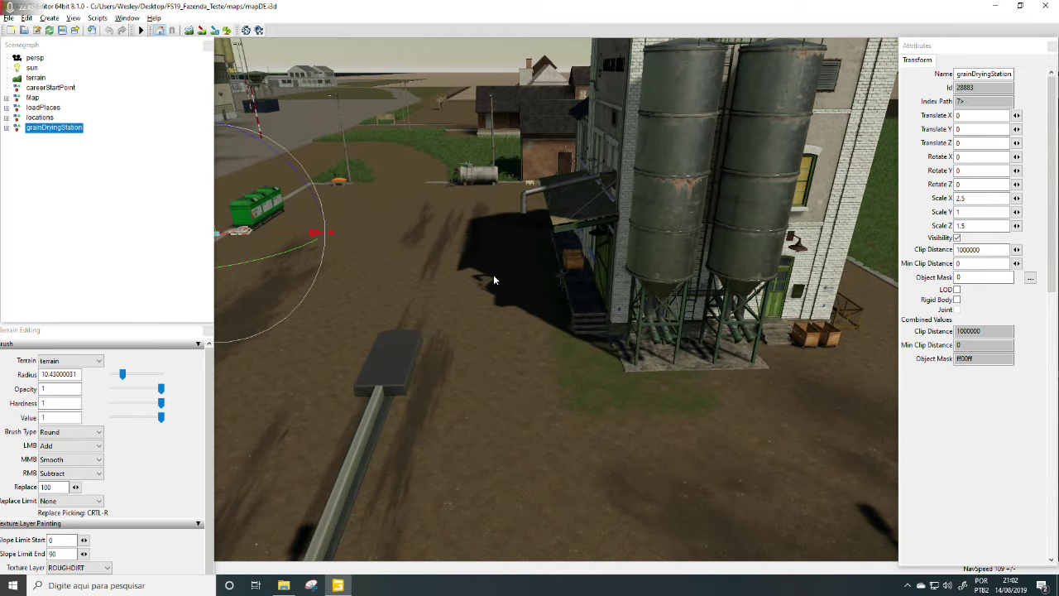
{"action": "key", "text": "ctrl+b"}
{"action": "middle_click_drag", "start_coordinate": [554, 326], "coordinate": [570, 330], "text": "alt"}
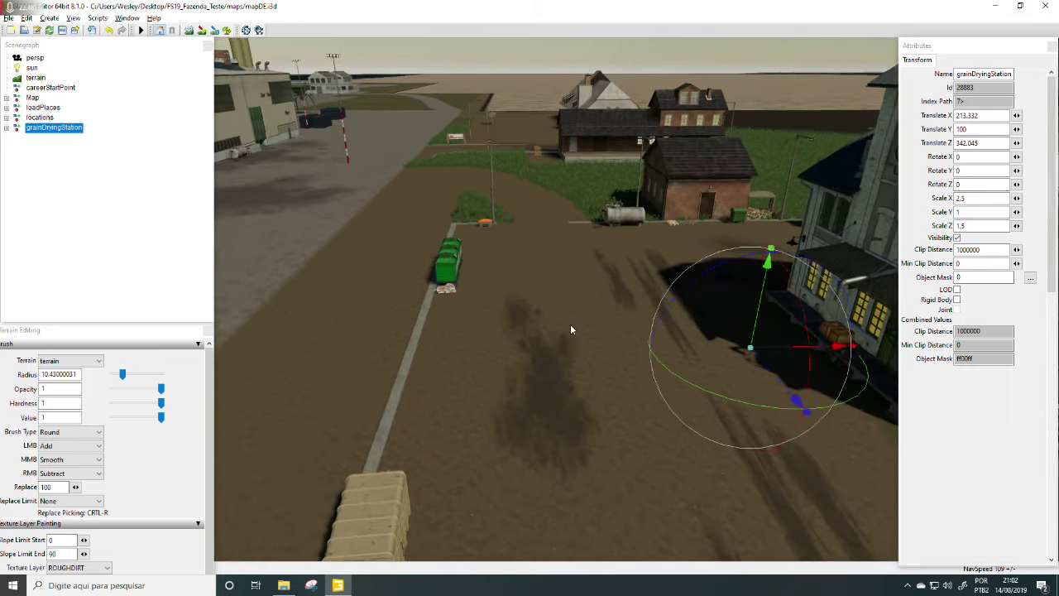
{"action": "left_click_drag", "start_coordinate": [570, 330], "coordinate": [614, 359], "text": "alt"}
{"action": "mouse_move", "coordinate": [614, 359]}
{"action": "right_mouse_down", "text": "alt"}
{"action": "mouse_move", "coordinate": [551, 369]}
{"action": "mouse_move", "coordinate": [612, 353]}
{"action": "right_mouse_up", "text": "alt"}
{"action": "middle_click_drag", "start_coordinate": [612, 352], "coordinate": [633, 316], "text": "alt"}
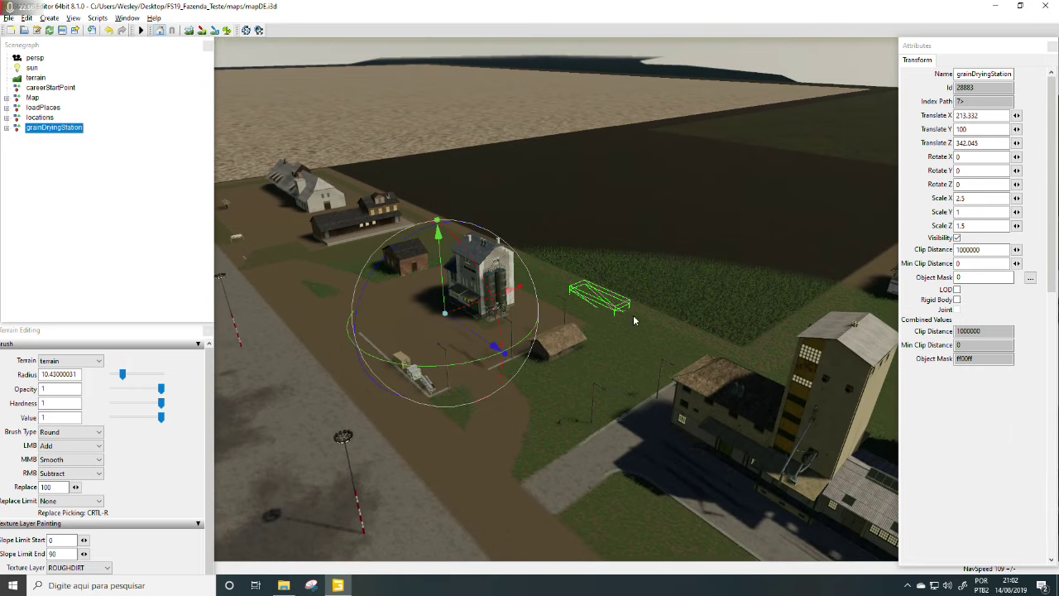
{"action": "left_click_drag", "start_coordinate": [465, 308], "coordinate": [272, 337]}
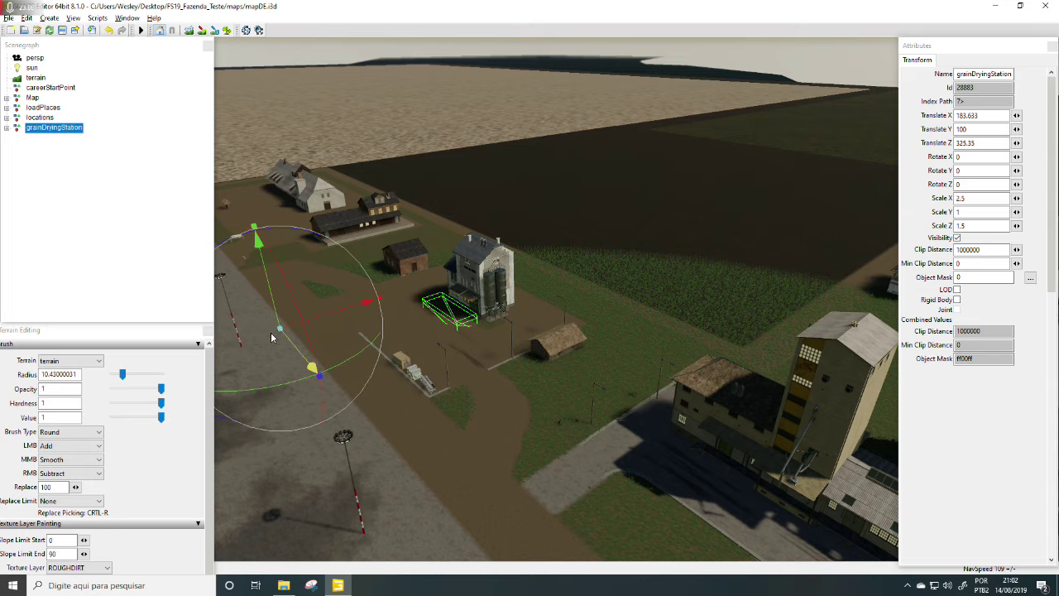
Step: Fine-tune the position of grainDryingStation beside the grain mill to about X 184.2, Z 324.0
{"action": "scroll", "coordinate": [390, 346], "scroll_direction": "up", "scroll_amount": 10}
{"action": "left_click_drag", "start_coordinate": [390, 345], "coordinate": [328, 316], "text": "alt"}
{"action": "scroll", "coordinate": [327, 315], "scroll_direction": "down", "scroll_amount": 15}
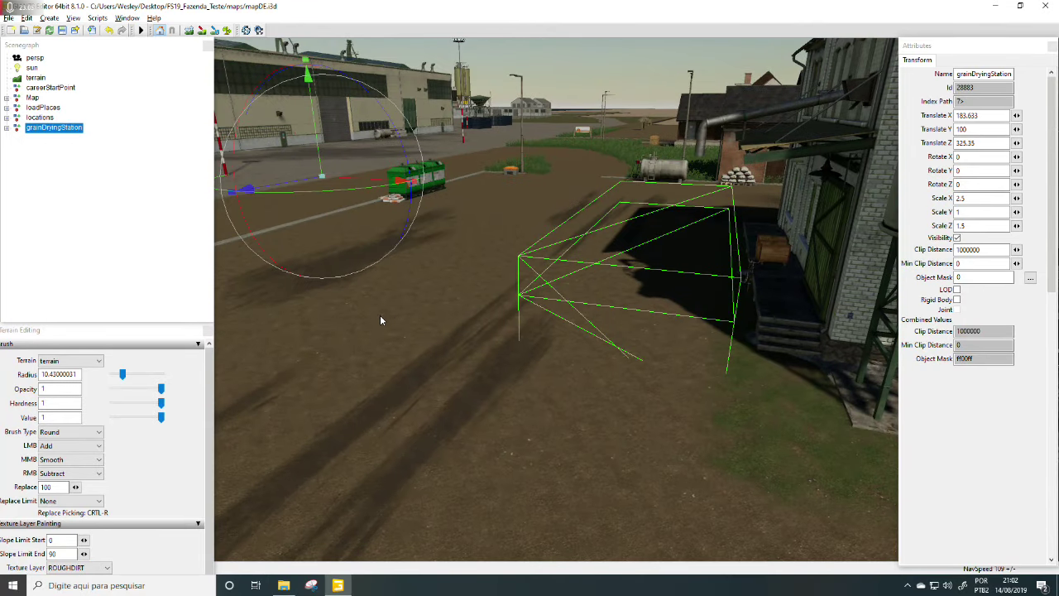
{"action": "left_click_drag", "start_coordinate": [364, 197], "coordinate": [321, 192]}
{"action": "left_click_drag", "start_coordinate": [598, 336], "coordinate": [861, 378], "text": "alt"}
{"action": "scroll", "coordinate": [790, 360], "scroll_direction": "up", "scroll_amount": 3}
{"action": "scroll", "coordinate": [737, 380], "scroll_direction": "down", "scroll_amount": 4}
{"action": "right_click_drag", "start_coordinate": [750, 380], "coordinate": [660, 378]}
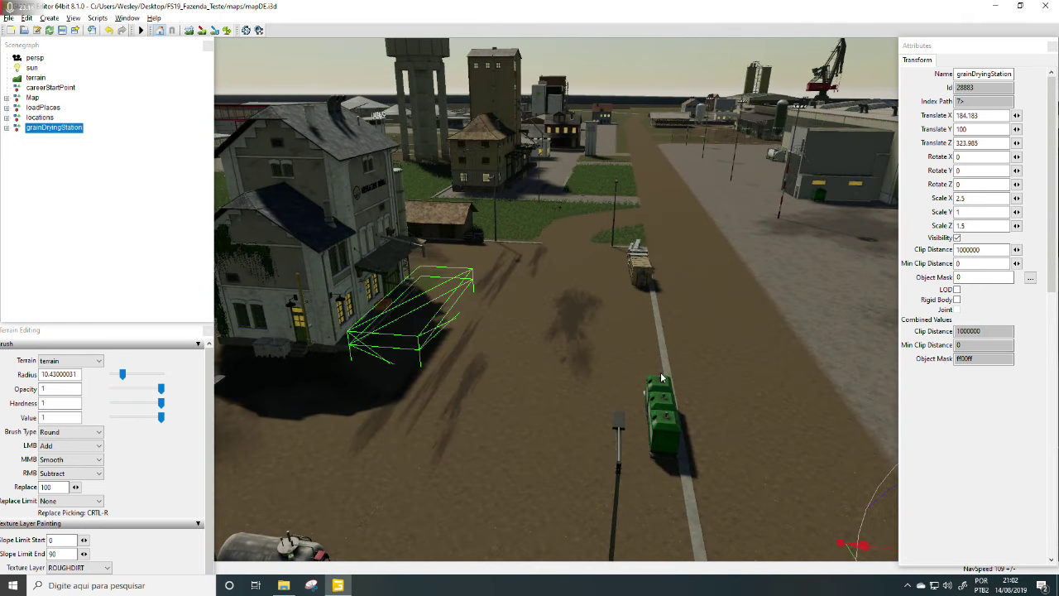
Step: Shift grainDryingStation slightly along the Z axis to about 324.6, keeping its trigger alongside the mill
{"action": "right_click_drag", "start_coordinate": [436, 329], "coordinate": [609, 359]}
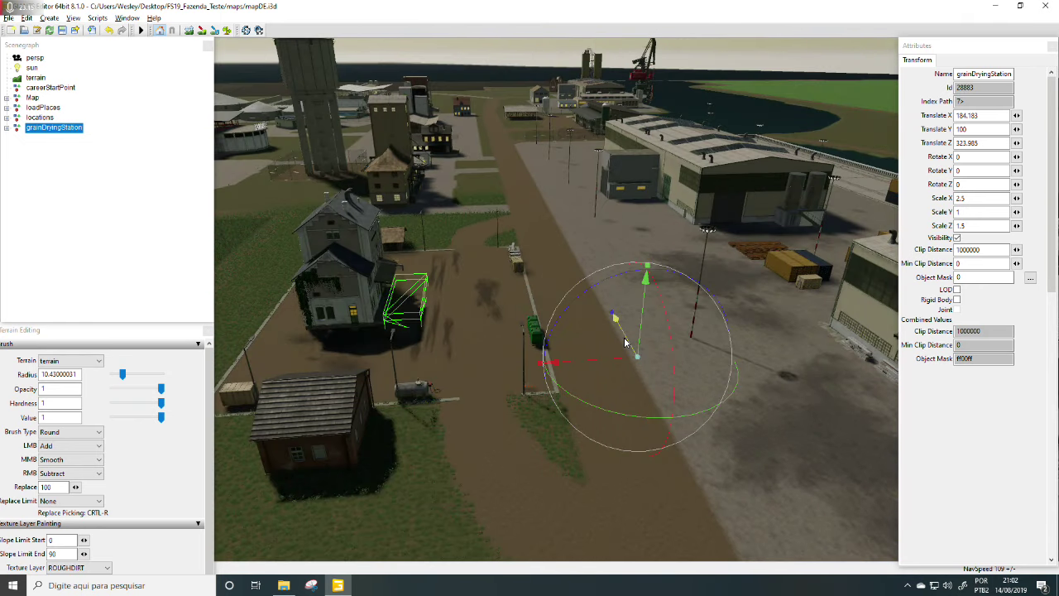
{"action": "left_click_drag", "start_coordinate": [626, 342], "coordinate": [623, 336]}
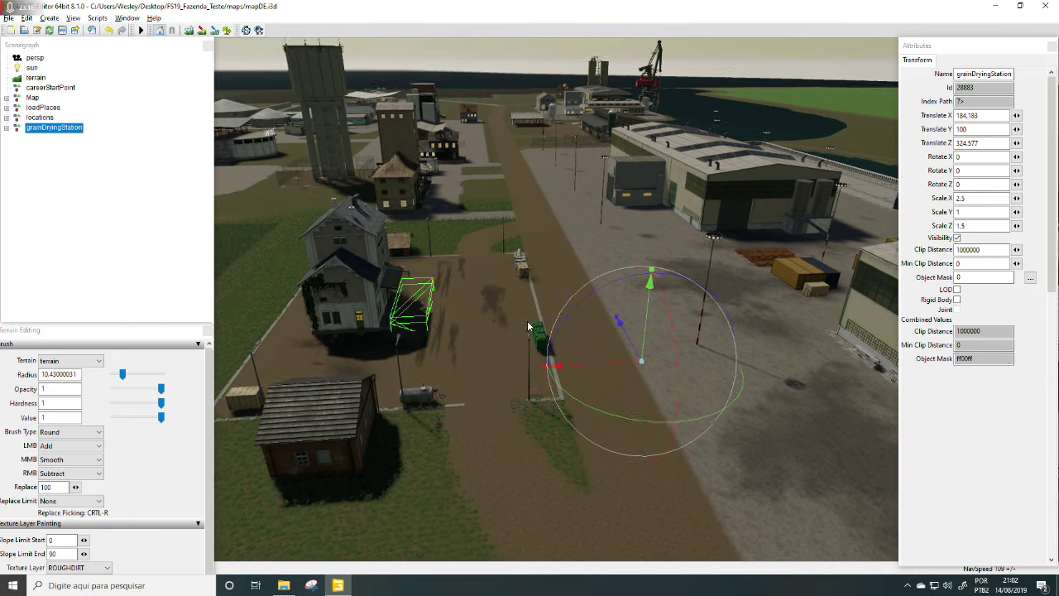
{"action": "scroll", "coordinate": [478, 332], "scroll_direction": "down", "scroll_amount": 5}
{"action": "middle_click_drag", "start_coordinate": [478, 332], "coordinate": [435, 215], "text": "alt"}
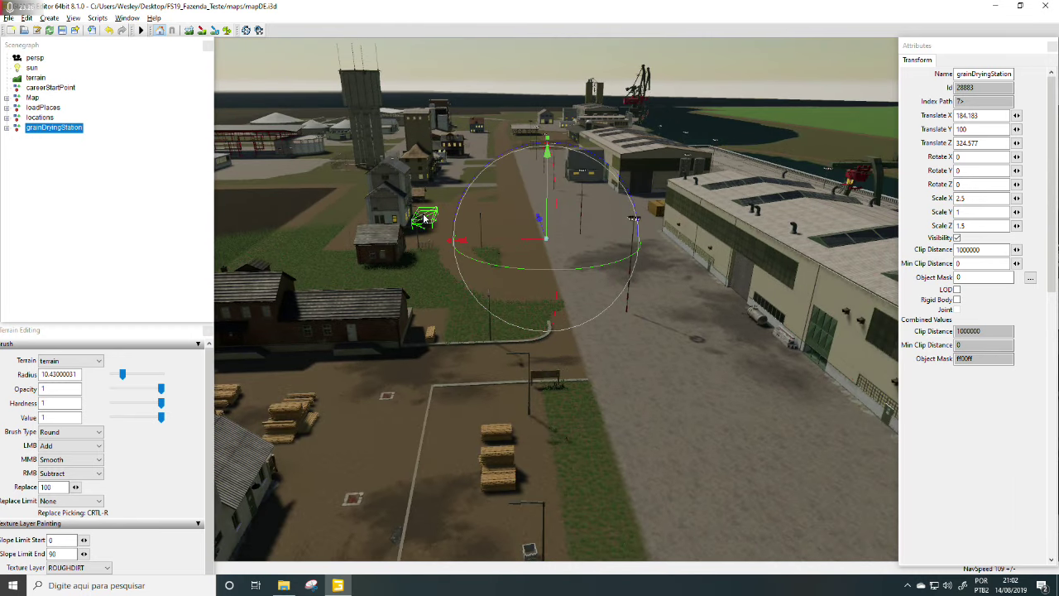
Step: Import the farmSiloLarge model, browsing from the Arquivos de Programas folder on Disco Local (C:)
{"action": "left_click", "coordinate": [140, 51]}
{"action": "left_click", "coordinate": [9, 18]}
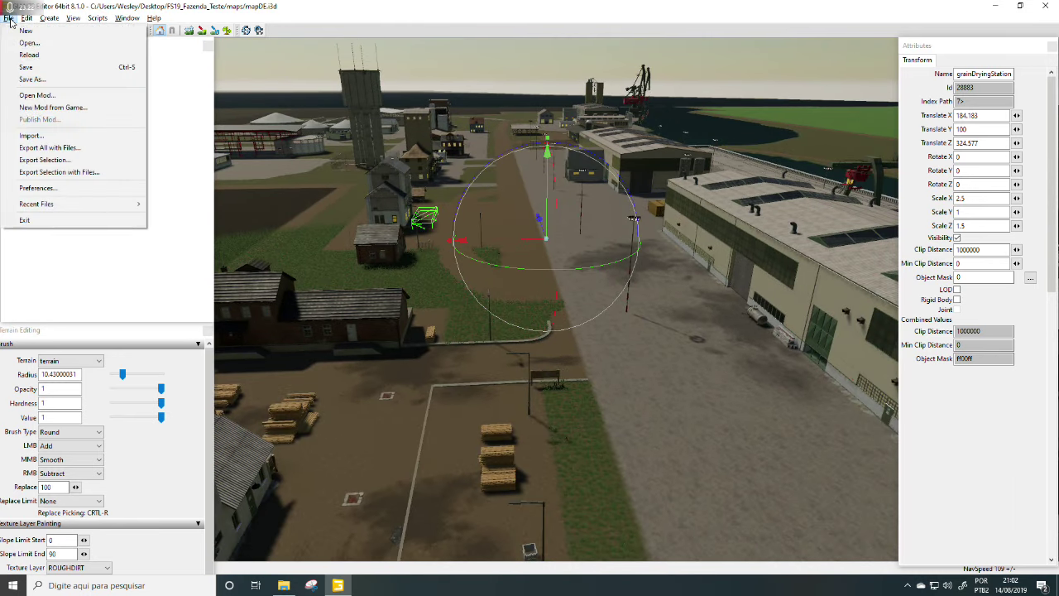
{"action": "left_click", "coordinate": [33, 137]}
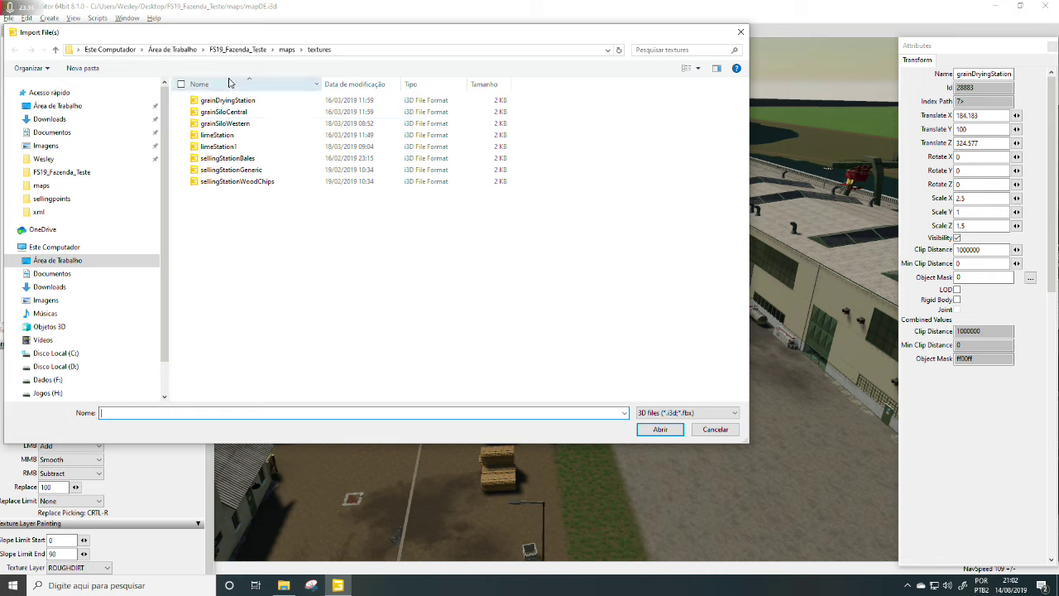
{"action": "left_click", "coordinate": [70, 356]}
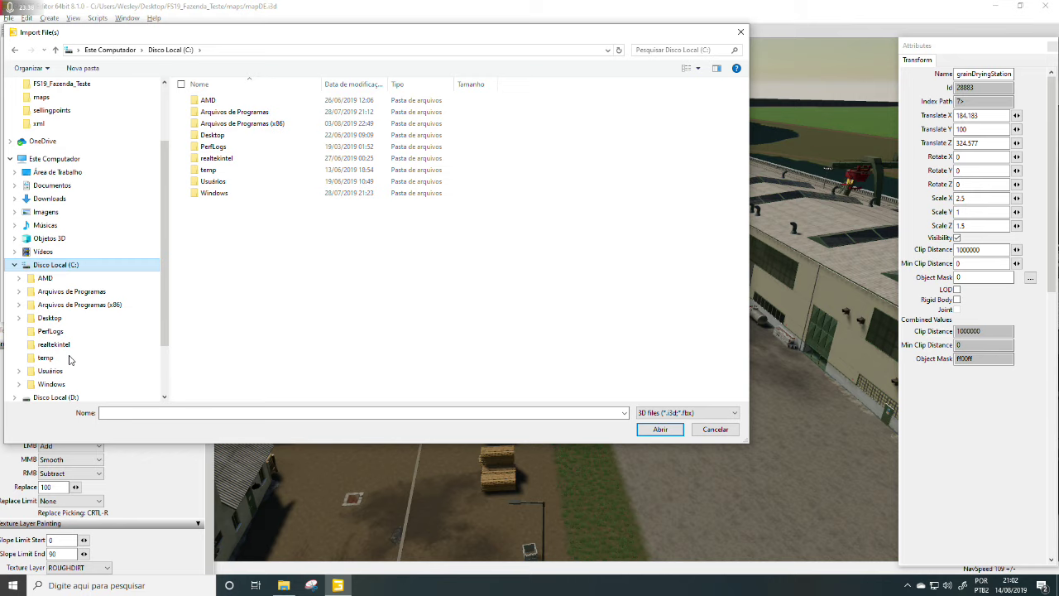
{"action": "double_click", "coordinate": [218, 114]}
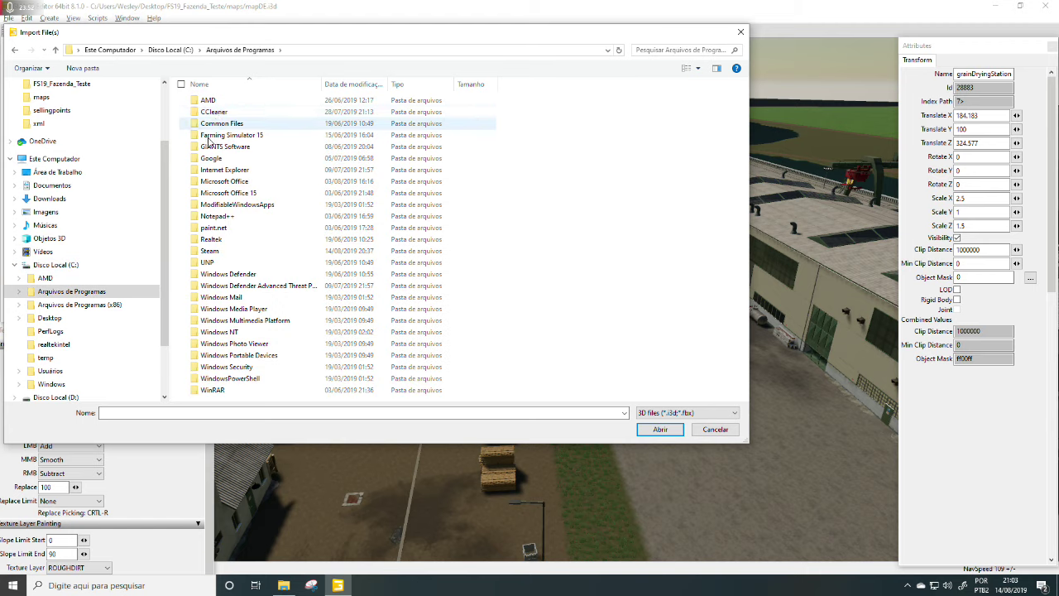
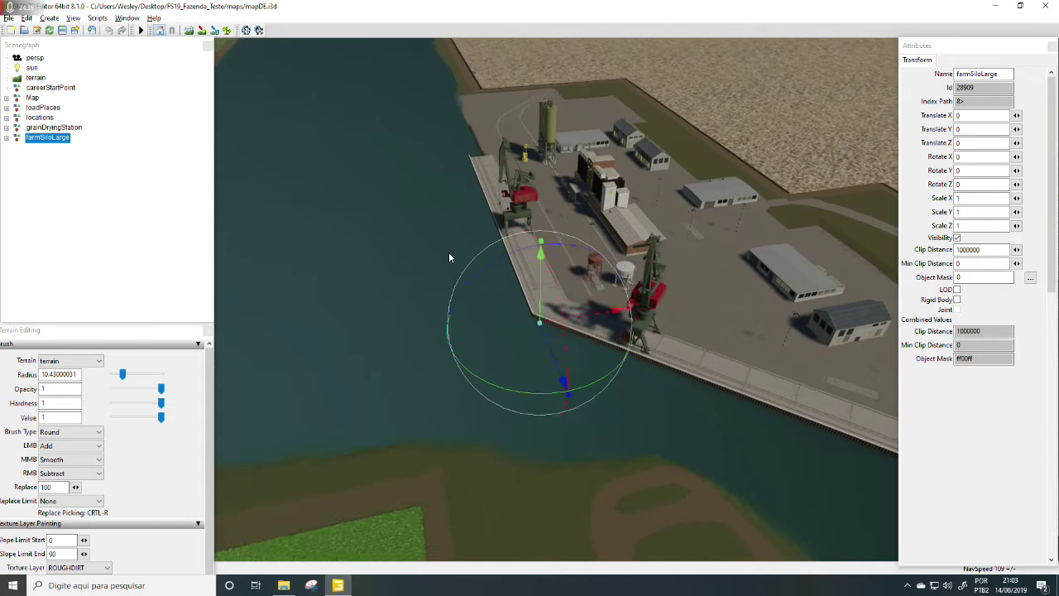
Step: Place farmSiloLarge with Interactive Placement on the dirt area by the river, at about X -4.2, Z 243.0
{"action": "left_click", "coordinate": [964, 117]}
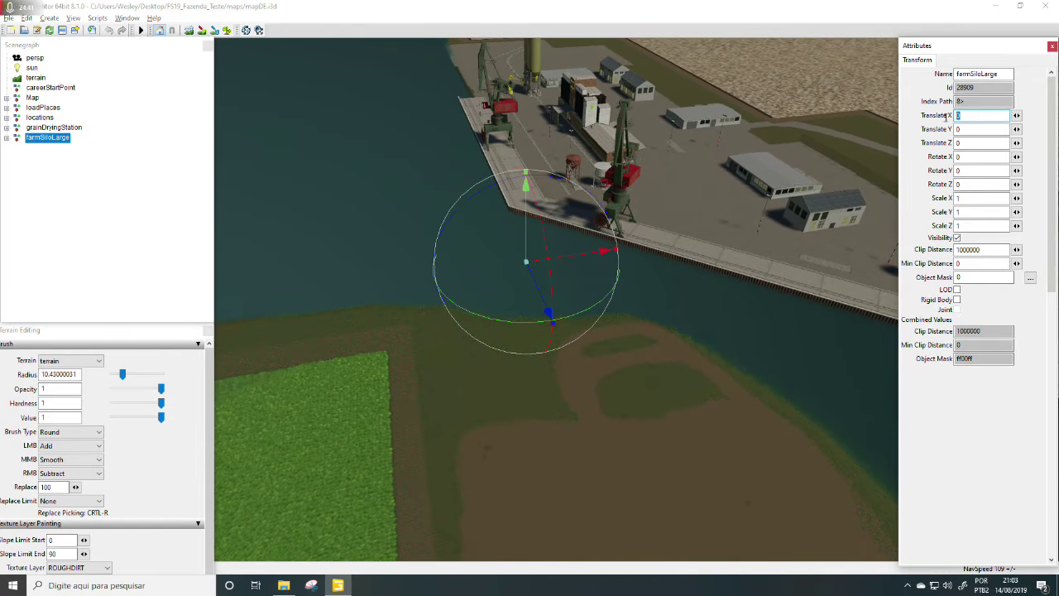
{"action": "left_click", "coordinate": [961, 142]}
{"action": "right_click_drag", "start_coordinate": [787, 295], "coordinate": [679, 298]}
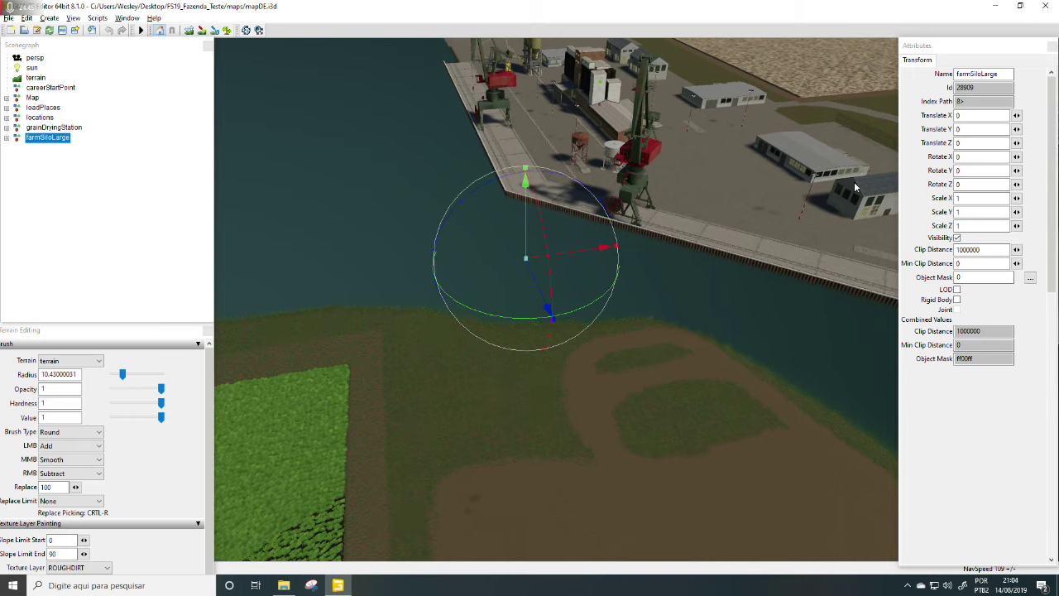
{"action": "right_click_drag", "start_coordinate": [422, 379], "coordinate": [324, 404], "text": "alt"}
{"action": "left_click_drag", "start_coordinate": [324, 404], "coordinate": [591, 307], "text": "alt"}
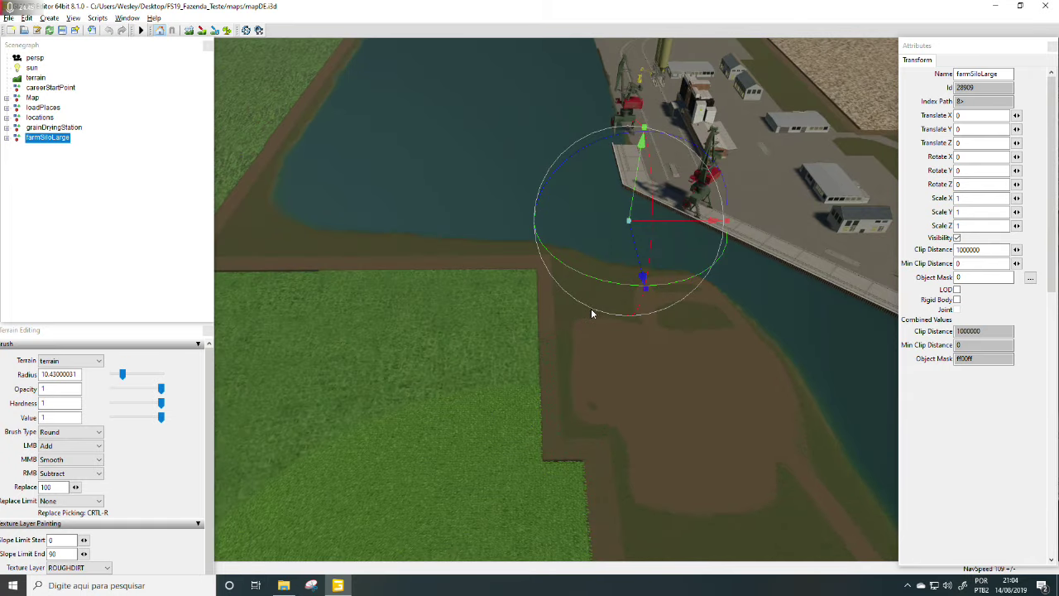
{"action": "middle_click_drag", "start_coordinate": [591, 308], "coordinate": [324, 224], "text": "alt"}
{"action": "right_click_drag", "start_coordinate": [324, 224], "coordinate": [578, 397], "text": "alt"}
{"action": "middle_click_drag", "start_coordinate": [577, 397], "coordinate": [843, 434], "text": "alt"}
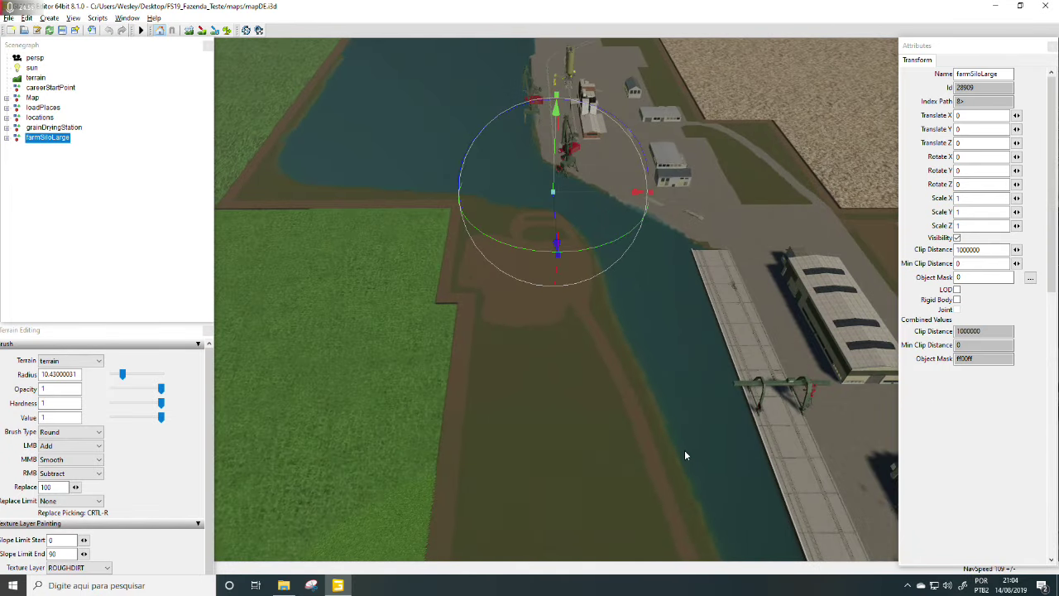
{"action": "right_click_drag", "start_coordinate": [684, 449], "coordinate": [791, 362], "text": "alt"}
{"action": "middle_click_drag", "start_coordinate": [792, 362], "coordinate": [686, 399], "text": "alt"}
{"action": "right_click_drag", "start_coordinate": [687, 400], "coordinate": [736, 363], "text": "alt"}
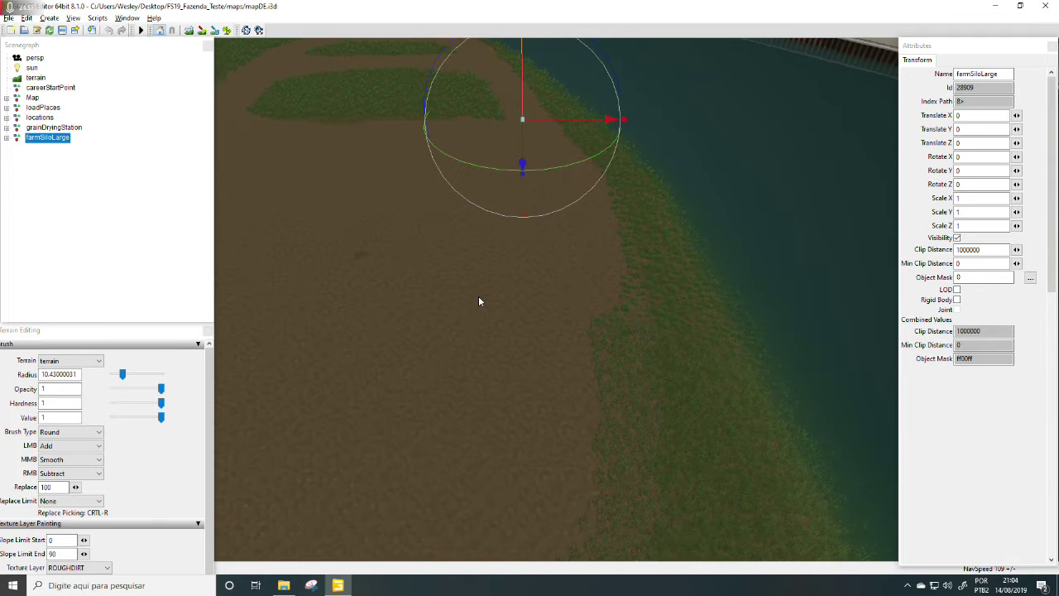
{"action": "key", "text": "ctrl+b"}
Step: Turn farmSiloLarge about half a turn around its vertical axis and square it up by setting Rotate Y to 0
{"action": "middle_click_drag", "start_coordinate": [549, 333], "coordinate": [544, 361], "text": "alt"}
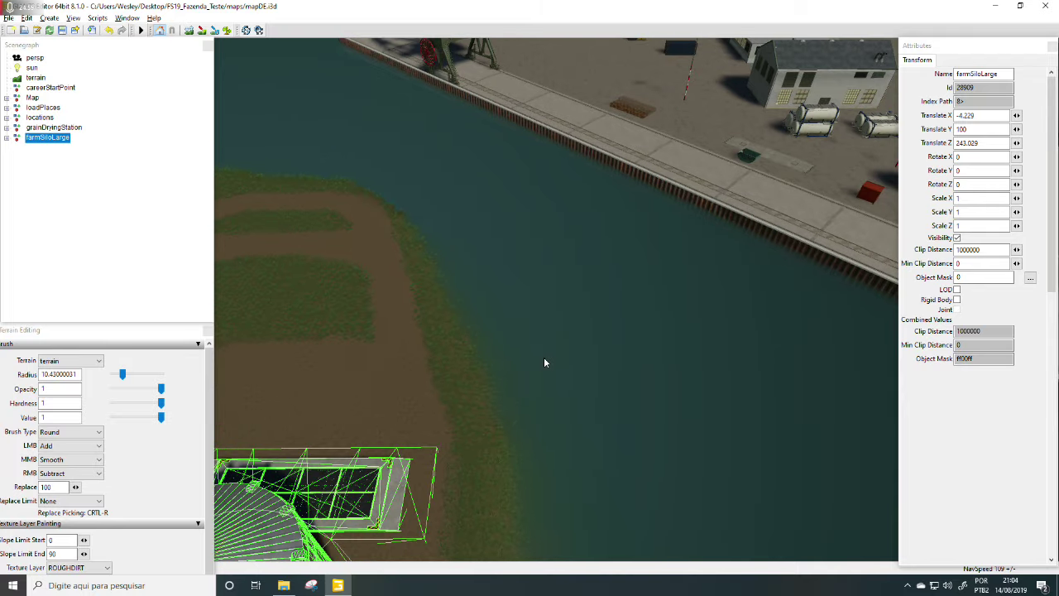
{"action": "left_click_drag", "start_coordinate": [543, 362], "coordinate": [368, 361], "text": "alt"}
{"action": "middle_click_drag", "start_coordinate": [368, 361], "coordinate": [340, 350], "text": "alt"}
{"action": "right_click_drag", "start_coordinate": [339, 349], "coordinate": [441, 366], "text": "alt"}
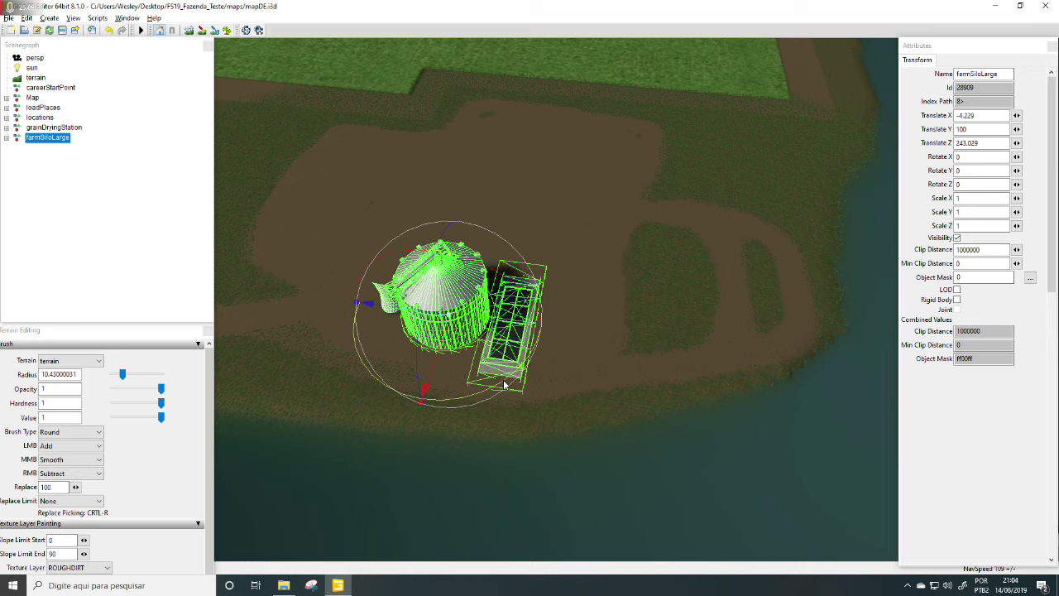
{"action": "left_click_drag", "start_coordinate": [503, 379], "coordinate": [423, 286]}
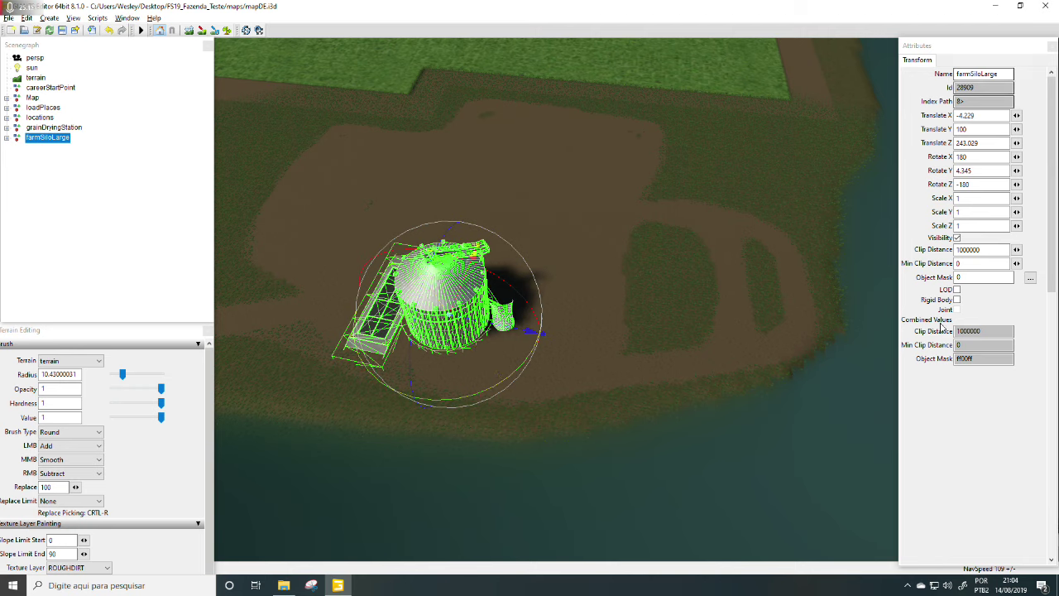
{"action": "left_click", "coordinate": [970, 171]}
{"action": "double_click", "coordinate": [970, 170]}
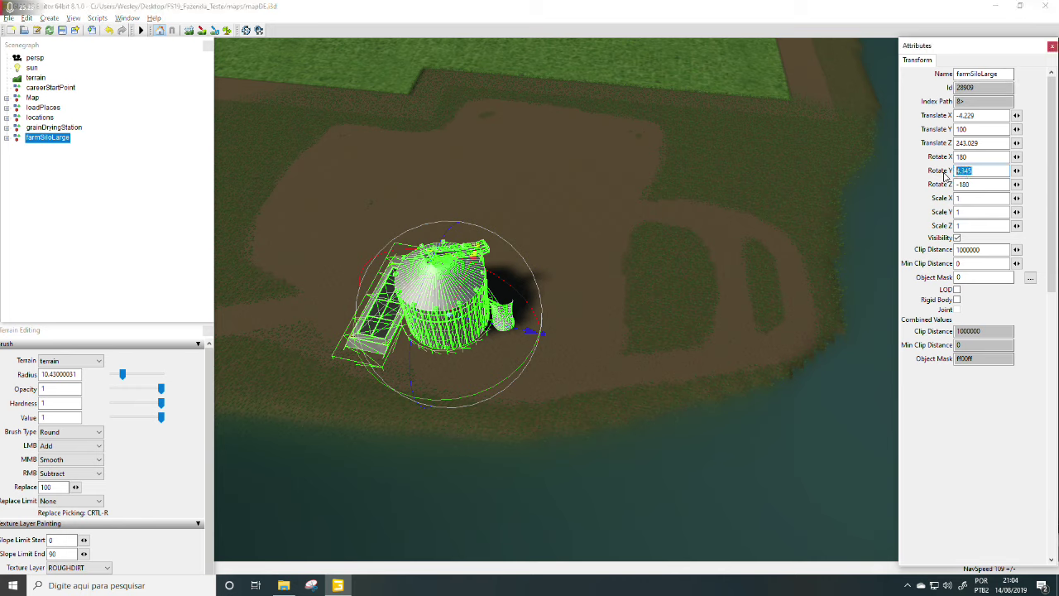
{"action": "type", "text": "0"}
{"action": "key", "text": "Return"}
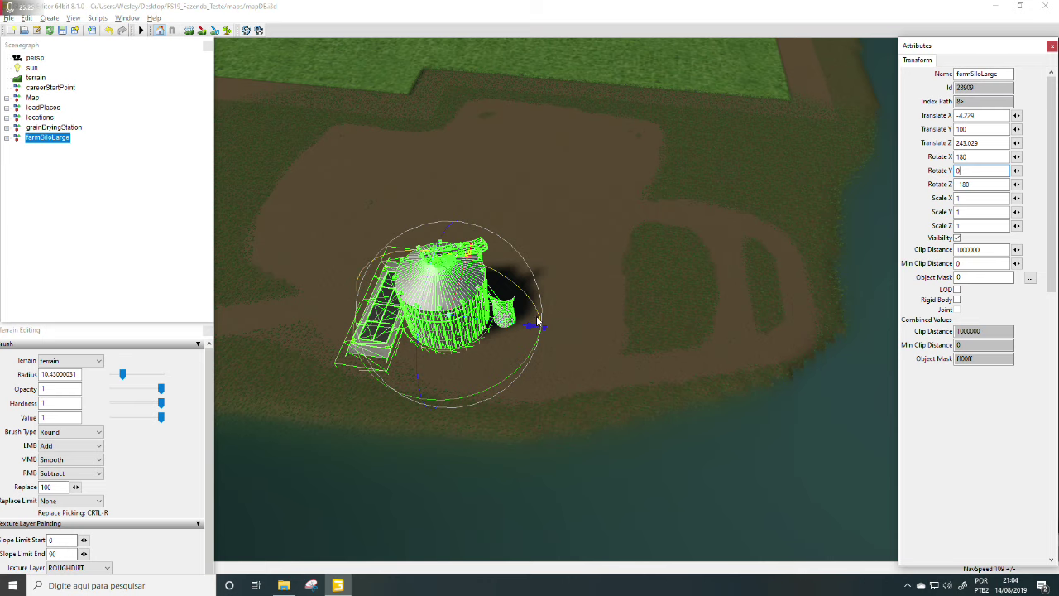
Step: Move farmSiloLarge toward the tip of the dirt area, to about X -18.4, Z 204.9
{"action": "left_click_drag", "start_coordinate": [532, 327], "coordinate": [626, 345]}
{"action": "left_click_drag", "start_coordinate": [717, 353], "coordinate": [454, 284]}
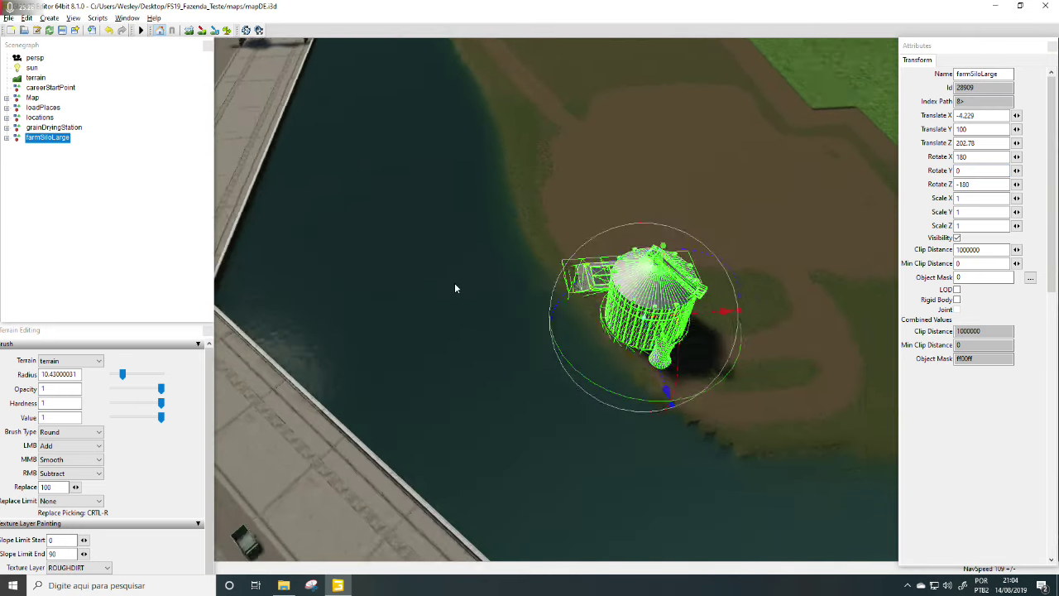
{"action": "scroll", "coordinate": [467, 272], "scroll_direction": "up", "scroll_amount": 3}
{"action": "left_click_drag", "start_coordinate": [572, 209], "coordinate": [687, 202]}
{"action": "left_click_drag", "start_coordinate": [538, 230], "coordinate": [654, 230], "text": "alt"}
{"action": "right_click_drag", "start_coordinate": [654, 230], "coordinate": [669, 255]}
{"action": "left_click_drag", "start_coordinate": [654, 249], "coordinate": [694, 207]}
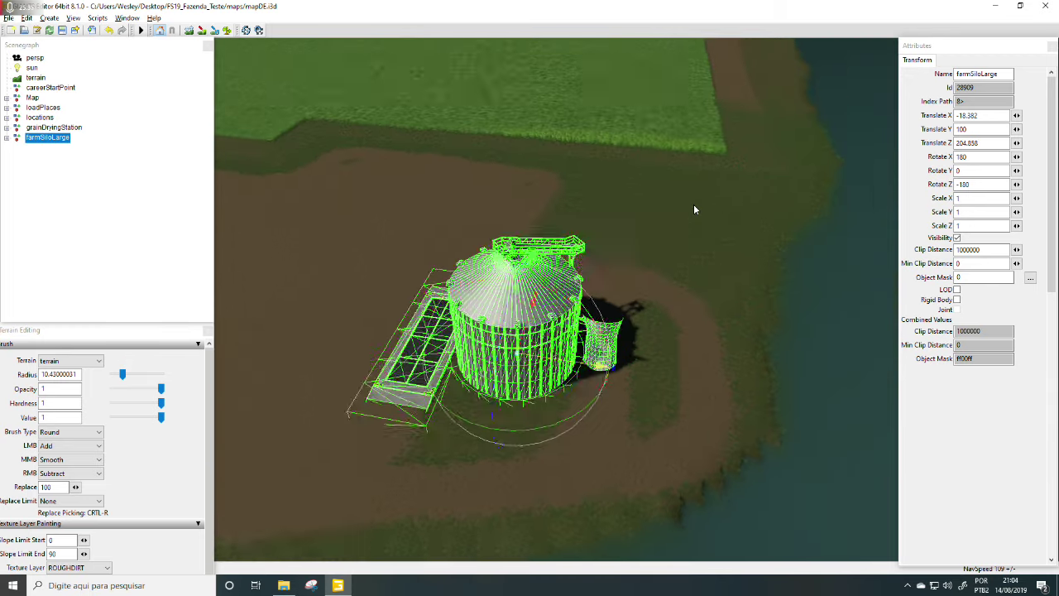
Step: Lower the whole farmSiloLarge group slightly into the ground, to about Translate Y 99.93
{"action": "scroll", "coordinate": [687, 211], "scroll_direction": "down", "scroll_amount": 5}
{"action": "middle_click_drag", "start_coordinate": [679, 213], "coordinate": [690, 182], "text": "alt"}
{"action": "scroll", "coordinate": [686, 192], "scroll_direction": "up", "scroll_amount": 2}
{"action": "right_click_drag", "start_coordinate": [686, 192], "coordinate": [660, 192]}
{"action": "left_click_drag", "start_coordinate": [628, 254], "coordinate": [636, 228], "text": "alt"}
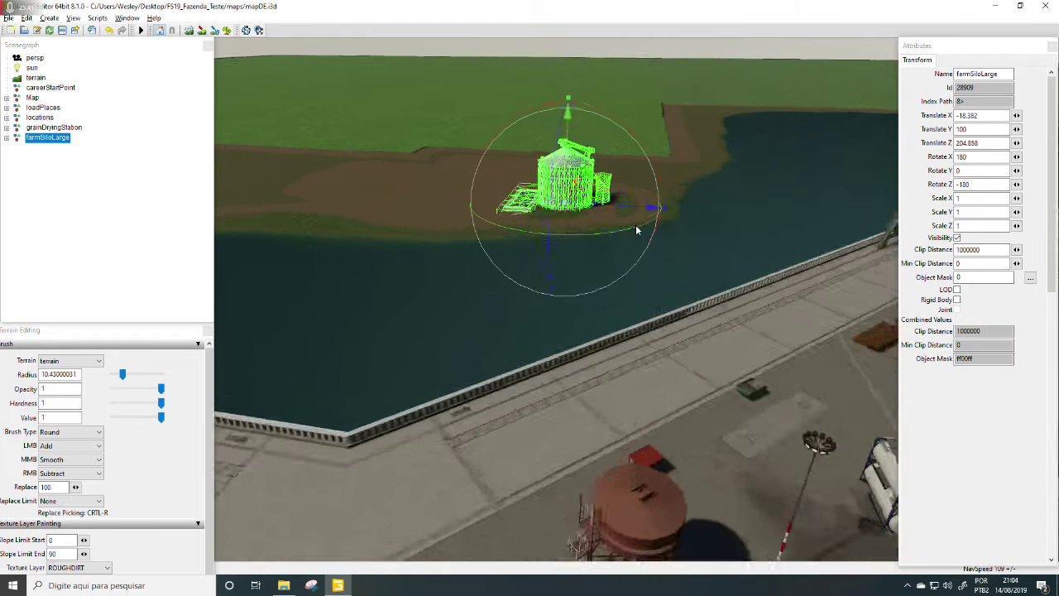
{"action": "scroll", "coordinate": [635, 227], "scroll_direction": "up", "scroll_amount": 3}
{"action": "middle_click_drag", "start_coordinate": [636, 228], "coordinate": [619, 257], "text": "alt"}
{"action": "scroll", "coordinate": [654, 232], "scroll_direction": "up", "scroll_amount": 4}
{"action": "middle_click_drag", "start_coordinate": [666, 225], "coordinate": [643, 243], "text": "alt"}
{"action": "left_click_drag", "start_coordinate": [643, 244], "coordinate": [571, 222], "text": "alt"}
{"action": "scroll", "coordinate": [575, 246], "scroll_direction": "up", "scroll_amount": 3}
{"action": "scroll", "coordinate": [568, 228], "scroll_direction": "down", "scroll_amount": 1}
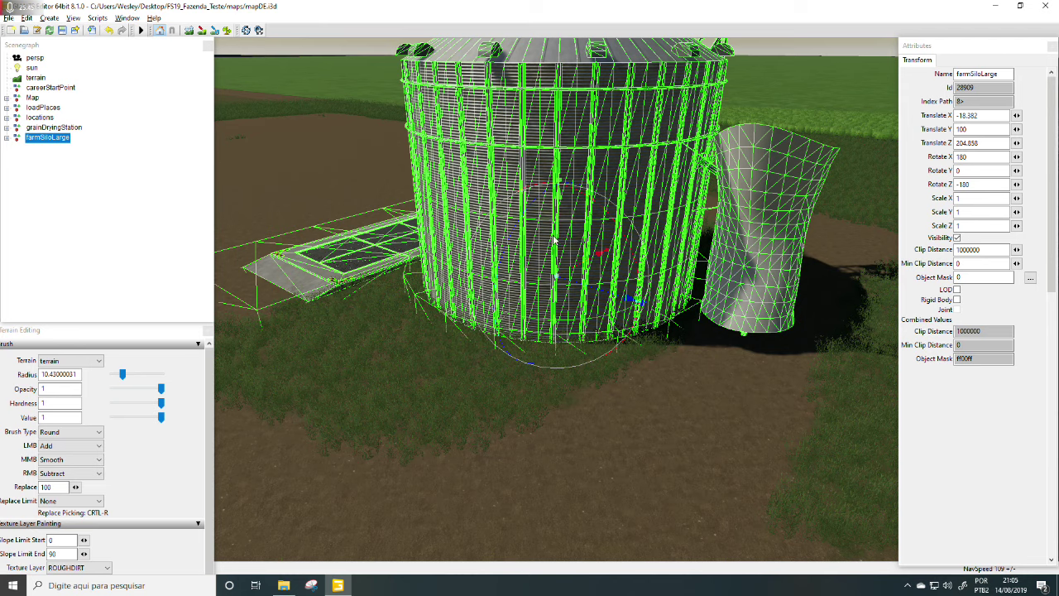
{"action": "left_click", "coordinate": [579, 220]}
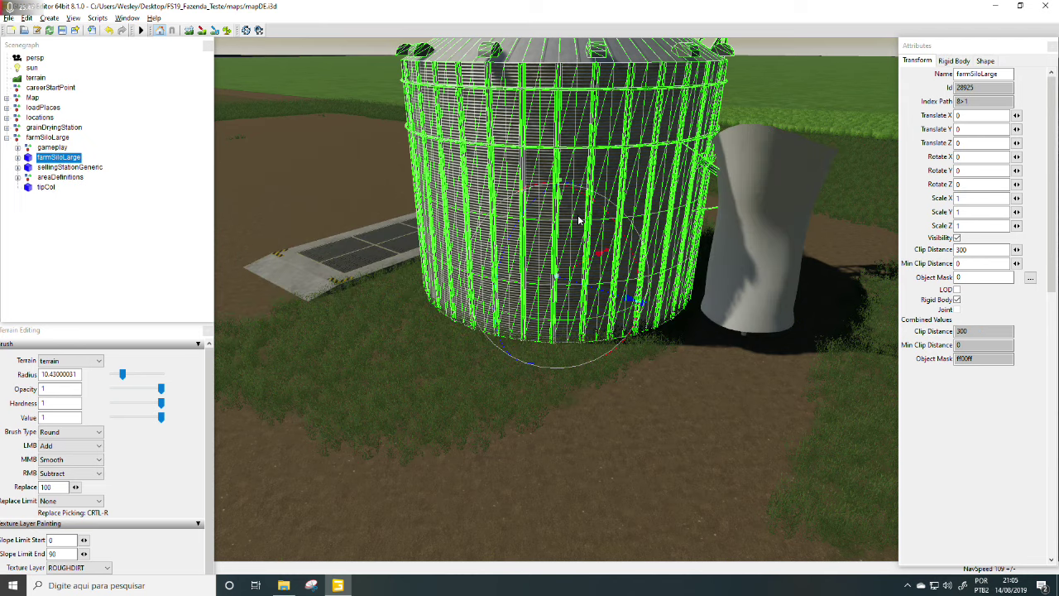
{"action": "left_click", "coordinate": [49, 138]}
{"action": "left_click", "coordinate": [7, 138]}
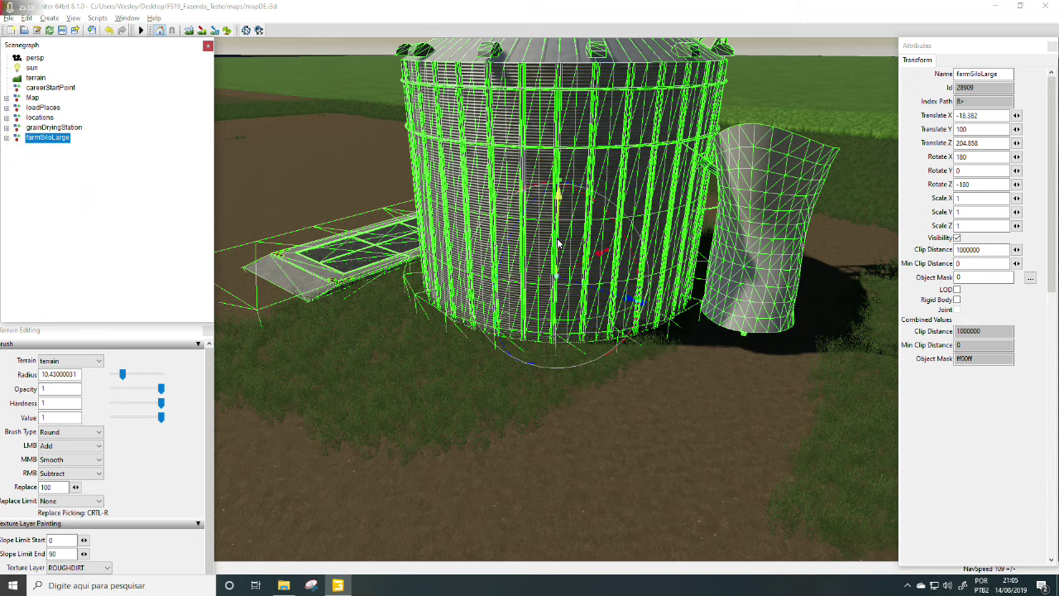
{"action": "mouse_move", "coordinate": [559, 243]}
{"action": "left_mouse_down"}
{"action": "mouse_move", "coordinate": [568, 226]}
{"action": "mouse_move", "coordinate": [572, 246]}
{"action": "left_mouse_up"}
{"action": "scroll", "coordinate": [502, 350], "scroll_direction": "down", "scroll_amount": 5}
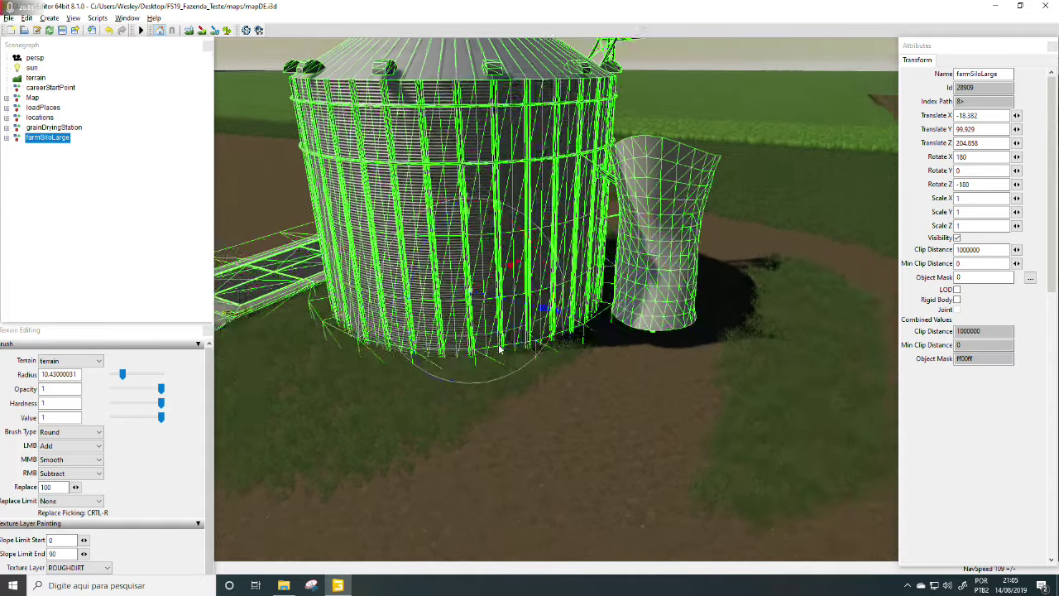
Step: Import the farmHouse model from the game's placeables/mapDE/farmBuildings folder
{"action": "middle_click_drag", "start_coordinate": [510, 362], "coordinate": [532, 355], "text": "alt"}
{"action": "scroll", "coordinate": [484, 381], "scroll_direction": "down", "scroll_amount": 5}
{"action": "middle_click_drag", "start_coordinate": [484, 380], "coordinate": [574, 311], "text": "alt"}
{"action": "scroll", "coordinate": [573, 311], "scroll_direction": "up", "scroll_amount": 3}
{"action": "left_click_drag", "start_coordinate": [573, 311], "coordinate": [543, 295], "text": "alt"}
{"action": "middle_click_drag", "start_coordinate": [541, 294], "coordinate": [547, 339], "text": "alt"}
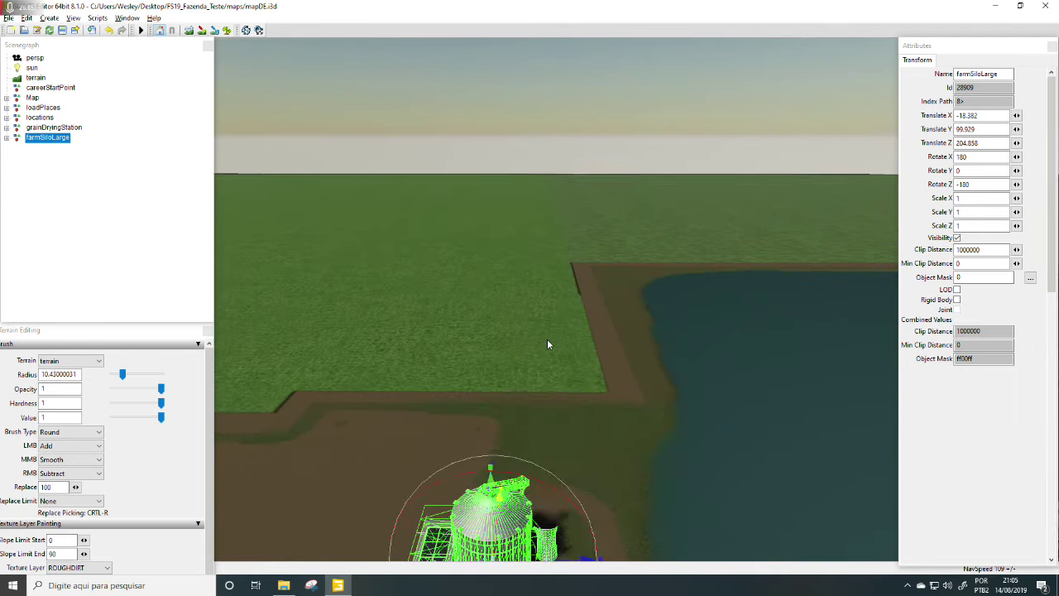
{"action": "left_click_drag", "start_coordinate": [547, 338], "coordinate": [472, 335], "text": "alt"}
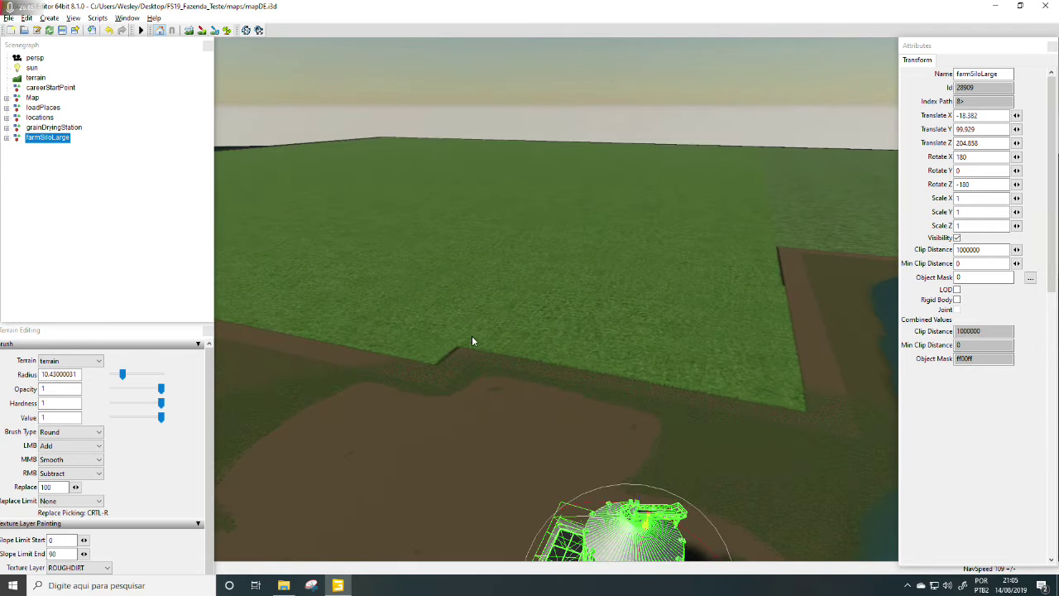
{"action": "left_click", "coordinate": [8, 18]}
{"action": "left_click", "coordinate": [33, 136]}
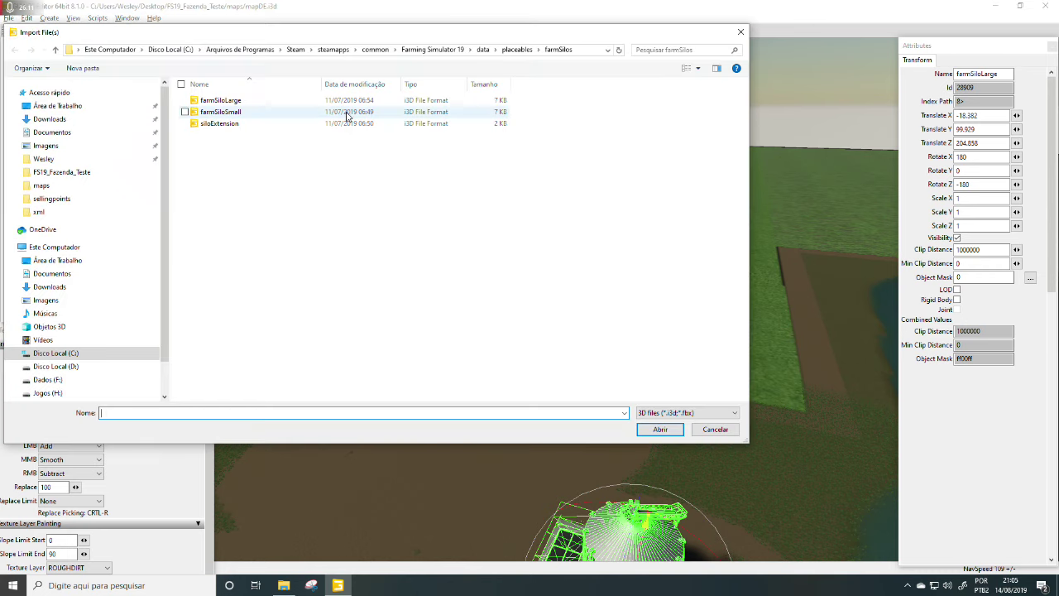
{"action": "left_click", "coordinate": [517, 49]}
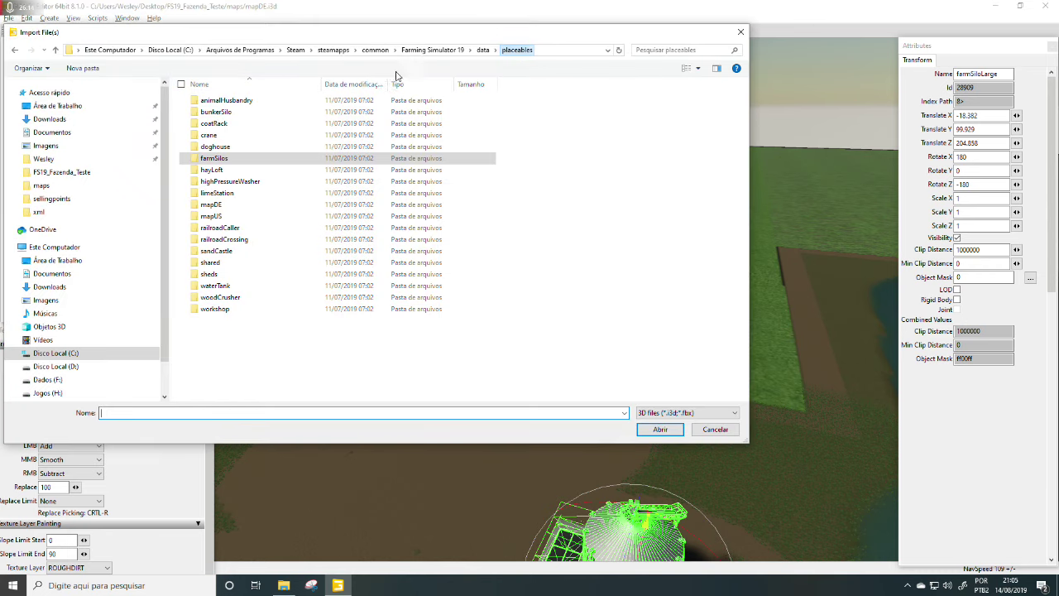
{"action": "double_click", "coordinate": [212, 204]}
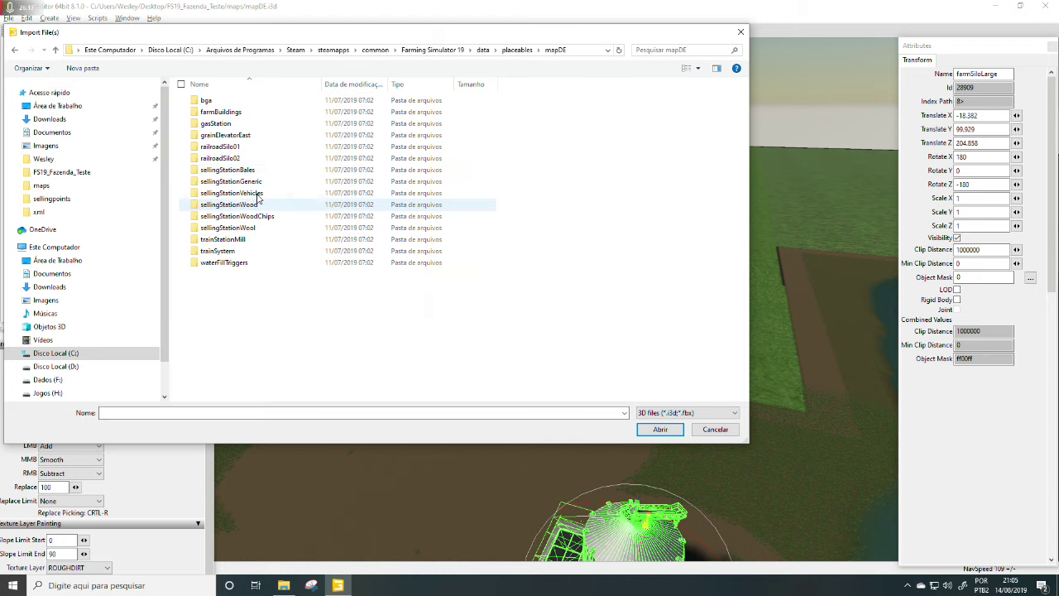
{"action": "double_click", "coordinate": [220, 114]}
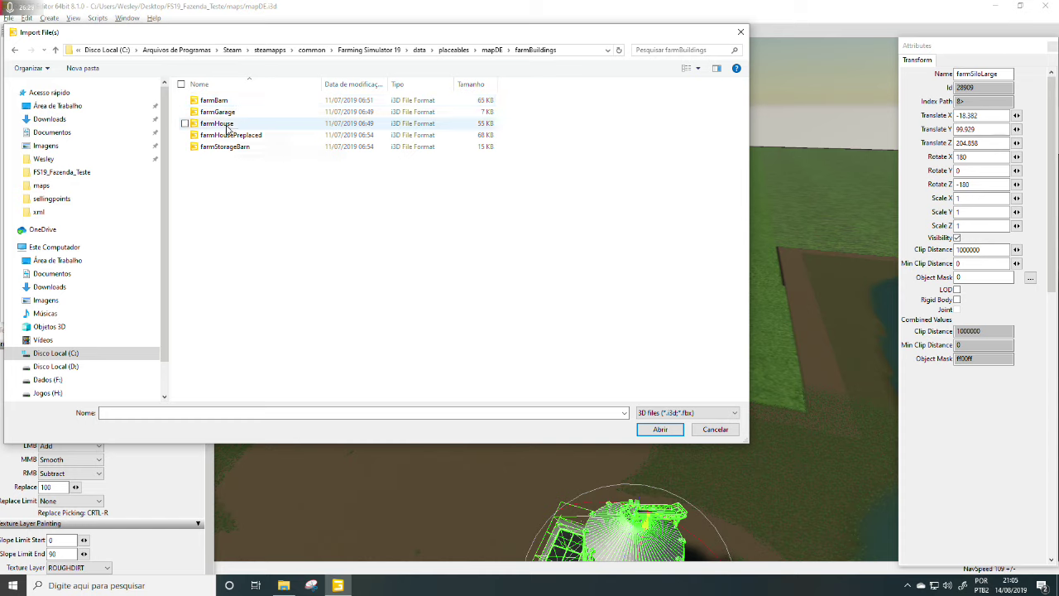
{"action": "left_click", "coordinate": [227, 129]}
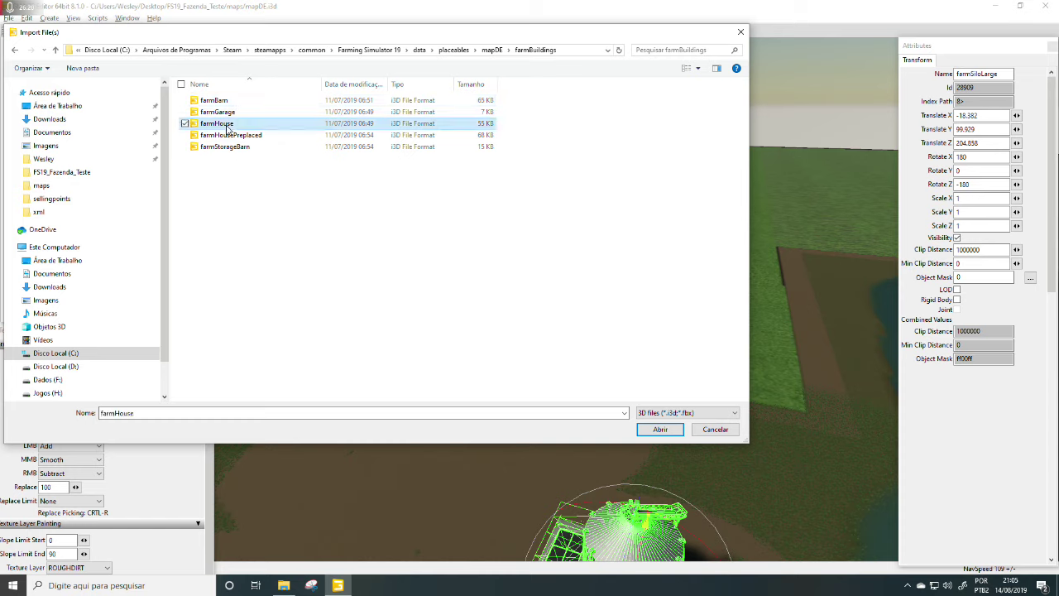
{"action": "double_click", "coordinate": [383, 125]}
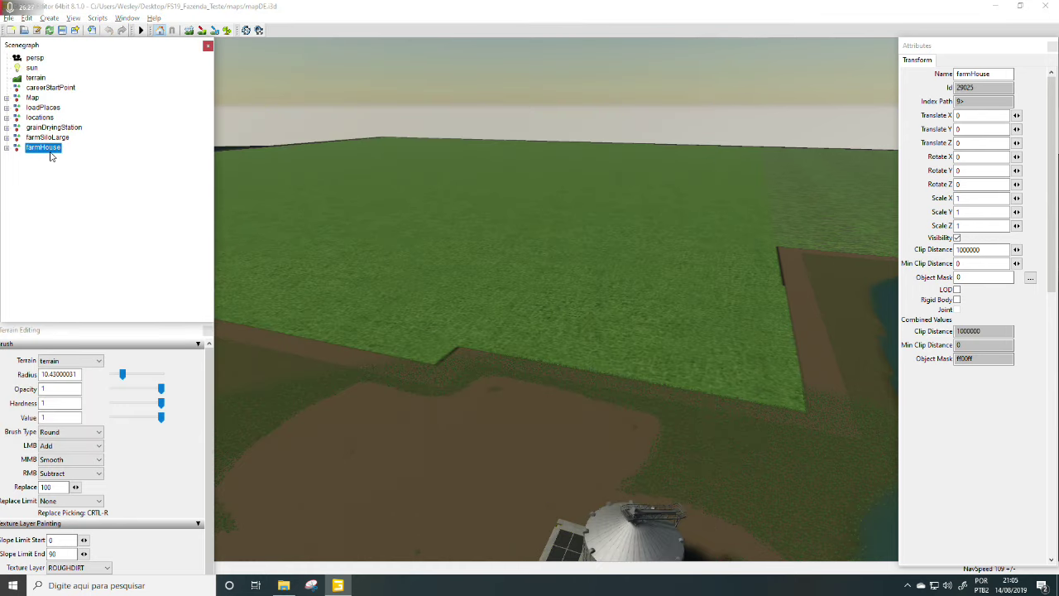
Step: Place farmHouse with Interactive Placement on the dirt yard near the silo, at about X -45.9, Z 234.2
{"action": "middle_click_drag", "start_coordinate": [420, 330], "coordinate": [550, 338], "text": "alt"}
{"action": "scroll", "coordinate": [562, 333], "scroll_direction": "up", "scroll_amount": 2}
{"action": "left_click_drag", "start_coordinate": [572, 330], "coordinate": [639, 357], "text": "alt"}
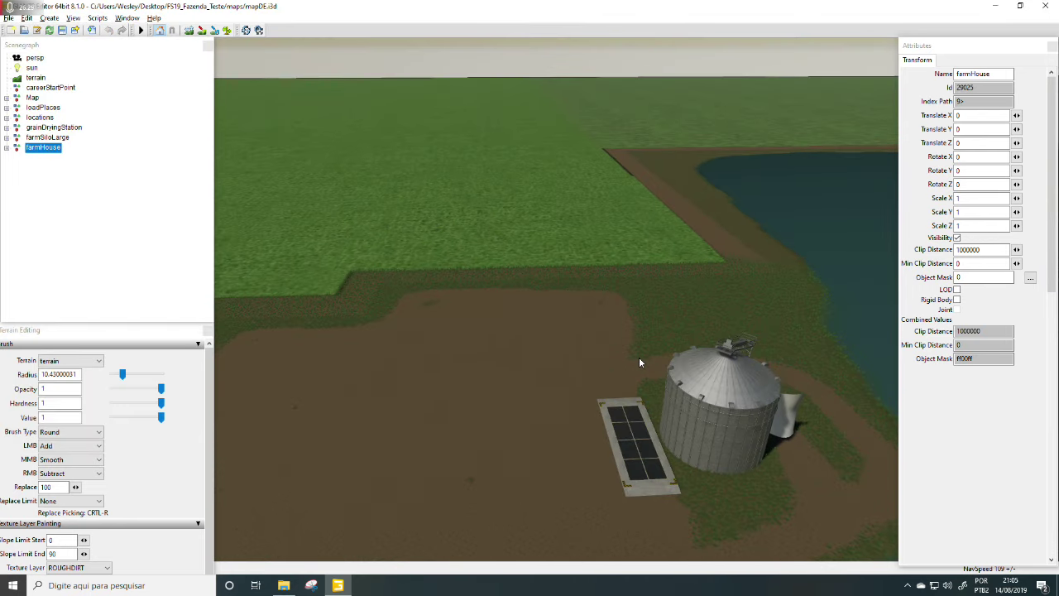
{"action": "key", "text": "ctrl+b"}
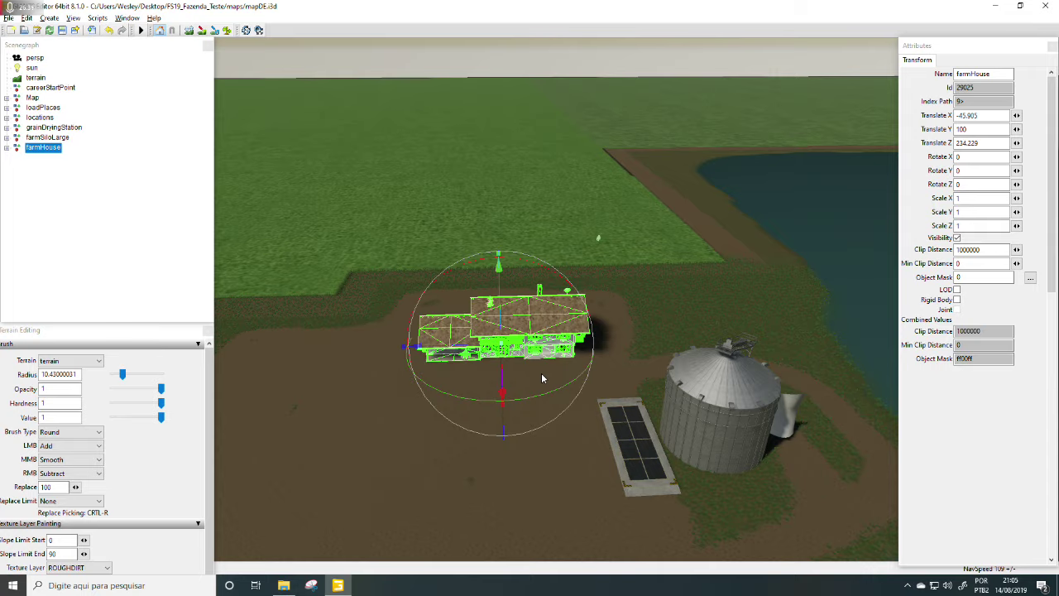
Step: Turn farmHouse half a turn around its vertical axis and square it up by setting Rotate Y to 0
{"action": "scroll", "coordinate": [538, 368], "scroll_direction": "up", "scroll_amount": 3}
{"action": "left_click_drag", "start_coordinate": [543, 368], "coordinate": [356, 369], "text": "alt"}
{"action": "right_click_drag", "start_coordinate": [357, 369], "coordinate": [467, 347]}
{"action": "left_click_drag", "start_coordinate": [498, 283], "coordinate": [454, 224]}
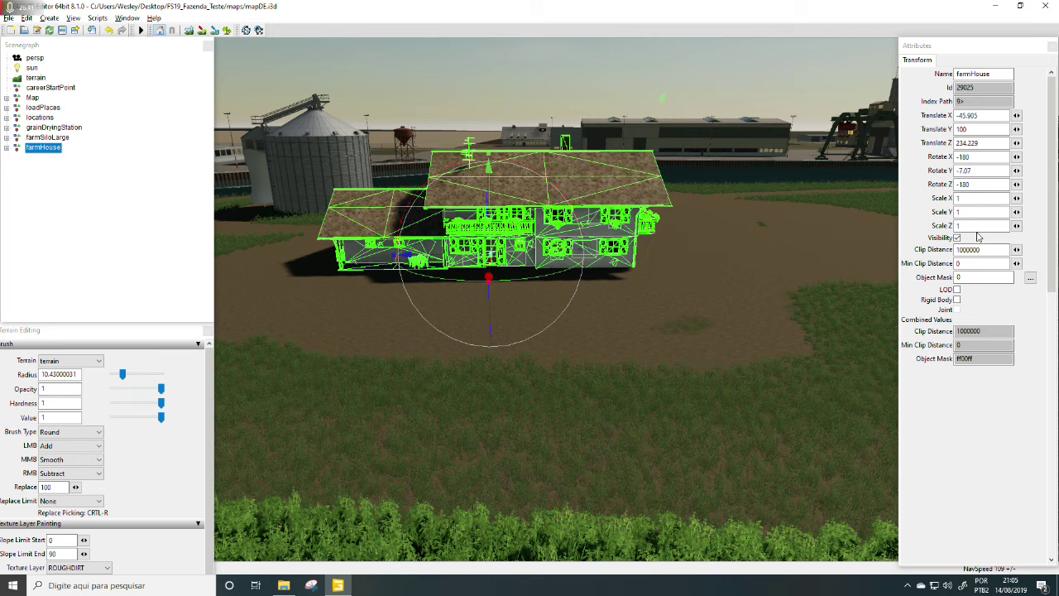
{"action": "left_click_drag", "start_coordinate": [981, 171], "coordinate": [936, 174]}
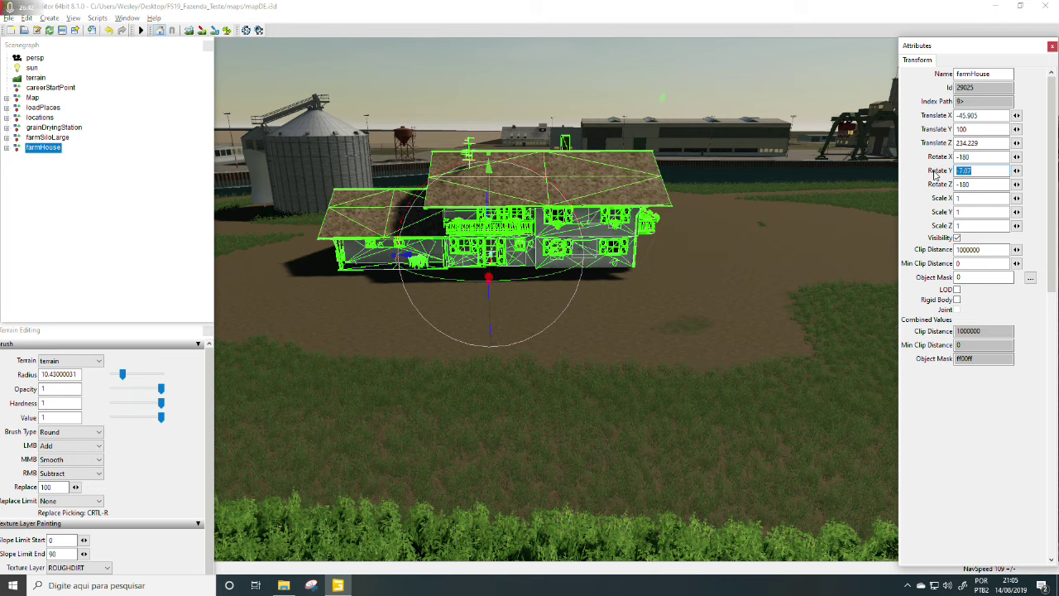
{"action": "key", "text": "BackSpace"}
Step: Shift farmHouse back toward the field edge, to about X -60.3, Z 235.0
{"action": "left_click_drag", "start_coordinate": [543, 284], "coordinate": [383, 445], "text": "alt"}
{"action": "scroll", "coordinate": [386, 400], "scroll_direction": "down", "scroll_amount": 3}
{"action": "middle_click_drag", "start_coordinate": [387, 404], "coordinate": [488, 311]}
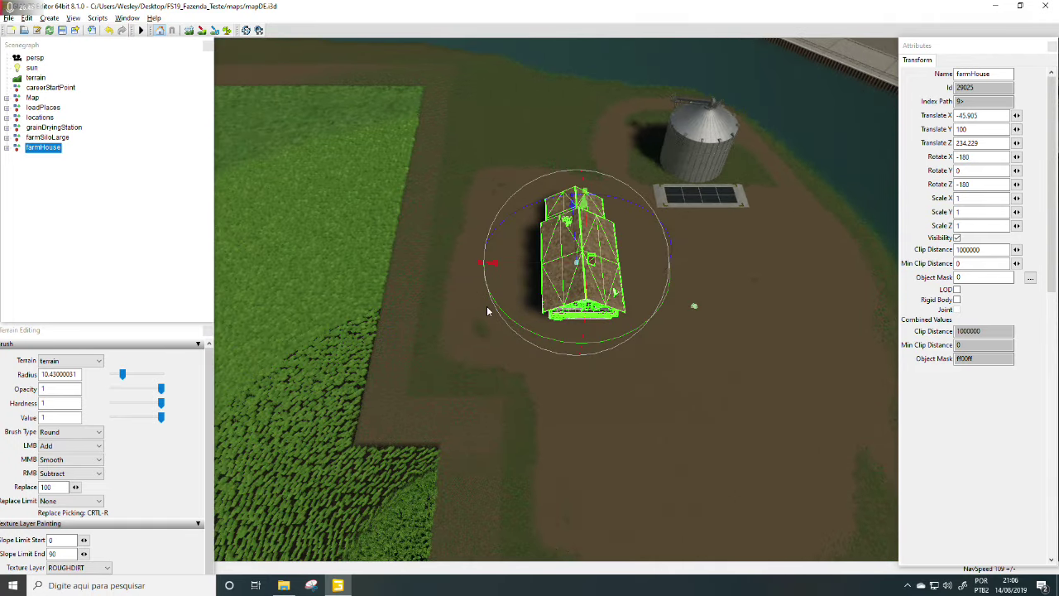
{"action": "left_click_drag", "start_coordinate": [513, 269], "coordinate": [440, 271]}
{"action": "middle_click_drag", "start_coordinate": [546, 289], "coordinate": [531, 257]}
{"action": "scroll", "coordinate": [531, 258], "scroll_direction": "up", "scroll_amount": 4}
{"action": "left_click_drag", "start_coordinate": [545, 223], "coordinate": [555, 203], "text": "alt"}
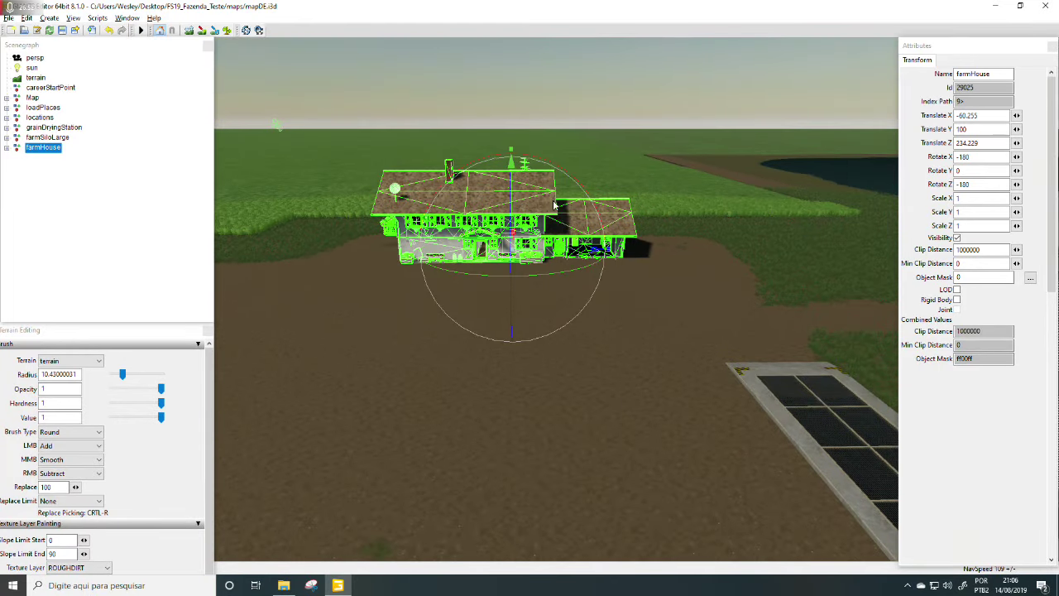
{"action": "scroll", "coordinate": [567, 199], "scroll_direction": "up", "scroll_amount": 4}
{"action": "middle_click_drag", "start_coordinate": [567, 201], "coordinate": [568, 208]}
{"action": "left_click_drag", "start_coordinate": [561, 213], "coordinate": [552, 205]}
Step: Review the farmyard layout around the house and silo from several distances
{"action": "scroll", "coordinate": [551, 205], "scroll_direction": "down", "scroll_amount": 6}
{"action": "scroll", "coordinate": [517, 240], "scroll_direction": "down", "scroll_amount": 5}
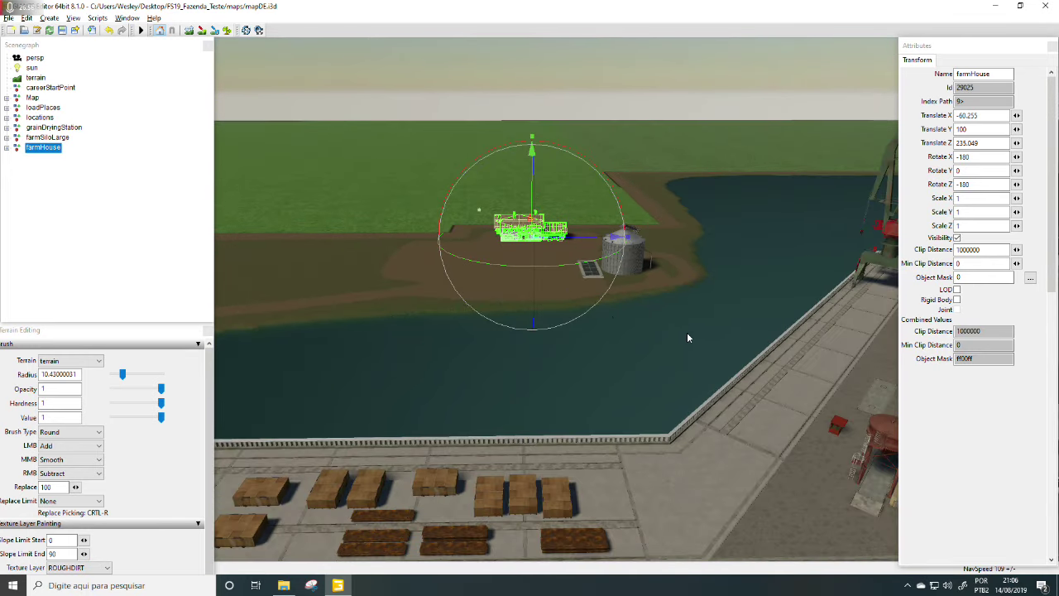
{"action": "left_click_drag", "start_coordinate": [687, 335], "coordinate": [603, 350], "text": "alt"}
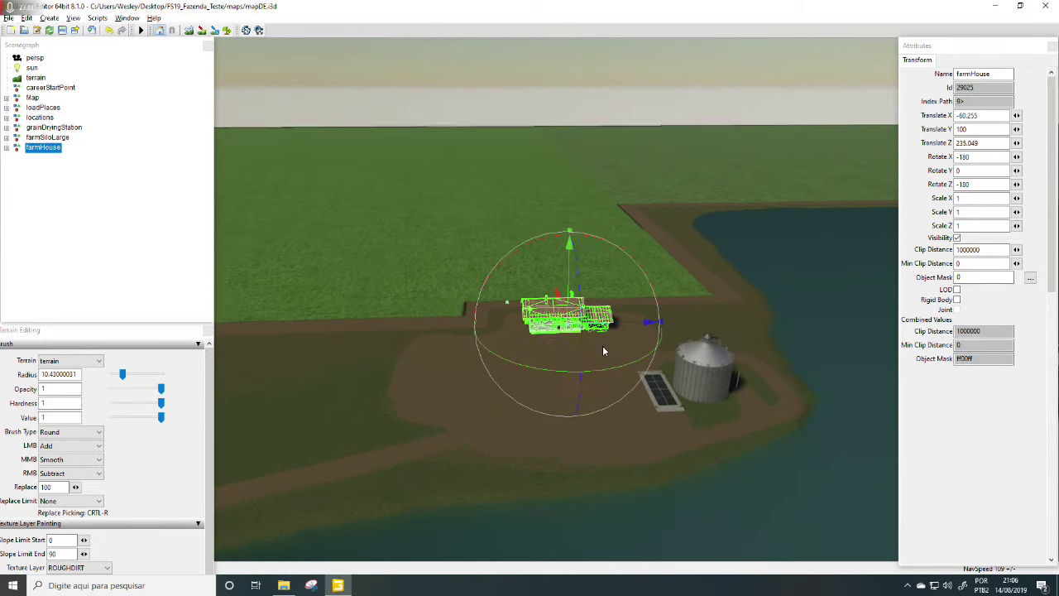
{"action": "scroll", "coordinate": [603, 350], "scroll_direction": "up", "scroll_amount": 5}
{"action": "left_click_drag", "start_coordinate": [466, 319], "coordinate": [417, 352], "text": "alt"}
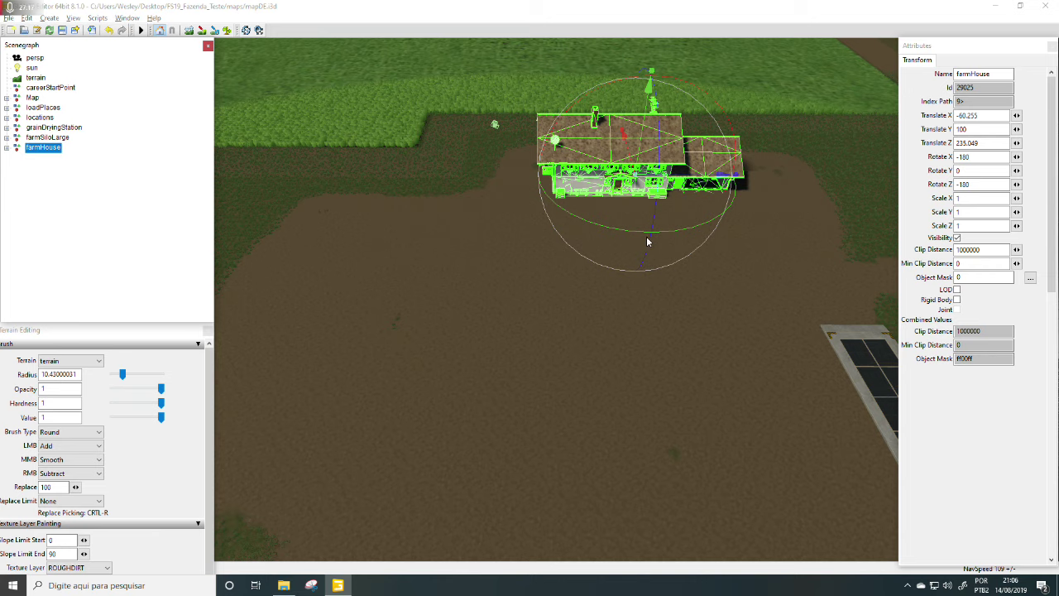
{"action": "left_click_drag", "start_coordinate": [648, 241], "coordinate": [608, 289], "text": "alt"}
{"action": "scroll", "coordinate": [610, 288], "scroll_direction": "down", "scroll_amount": 4}
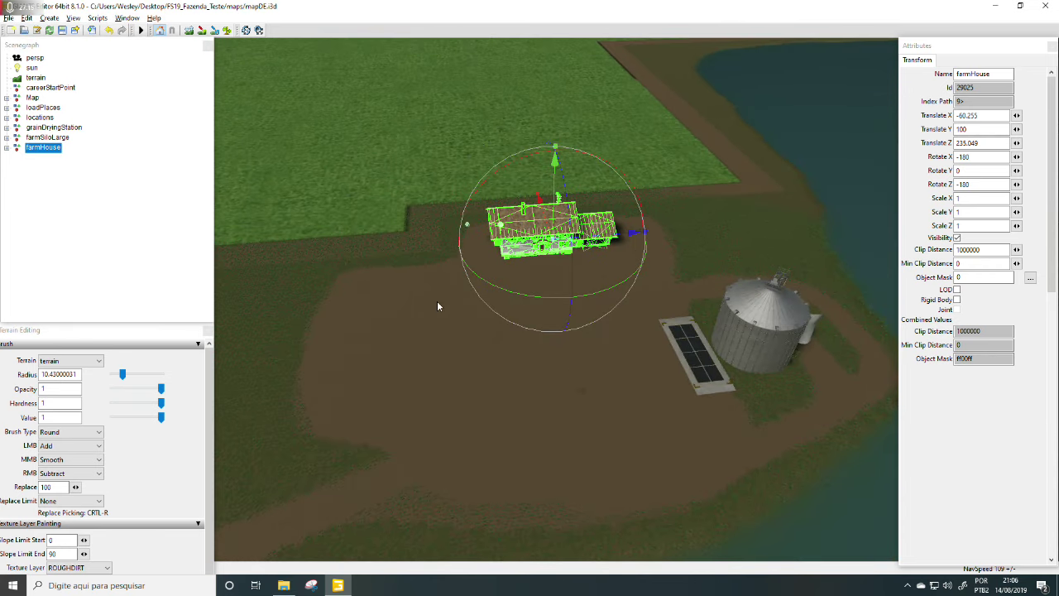
Step: Examine the farmyard's surroundings, including the canal, the harbour area and the adjoining field
{"action": "left_click_drag", "start_coordinate": [606, 387], "coordinate": [551, 410], "text": "alt"}
{"action": "scroll", "coordinate": [551, 410], "scroll_direction": "down", "scroll_amount": 3}
{"action": "middle_click_drag", "start_coordinate": [551, 410], "coordinate": [534, 342], "text": "alt"}
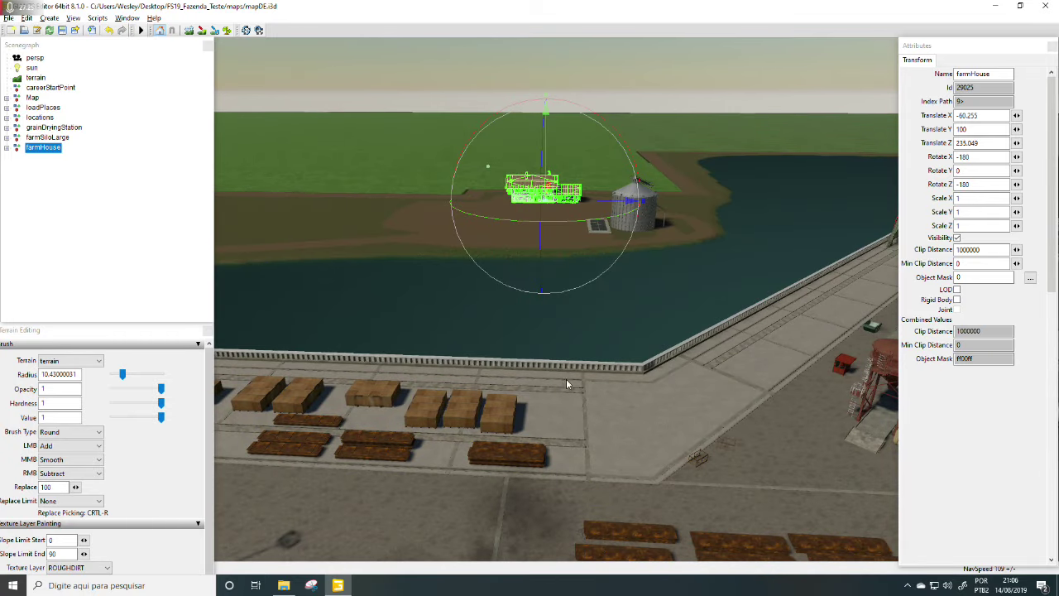
{"action": "middle_click_drag", "start_coordinate": [567, 384], "coordinate": [540, 239]}
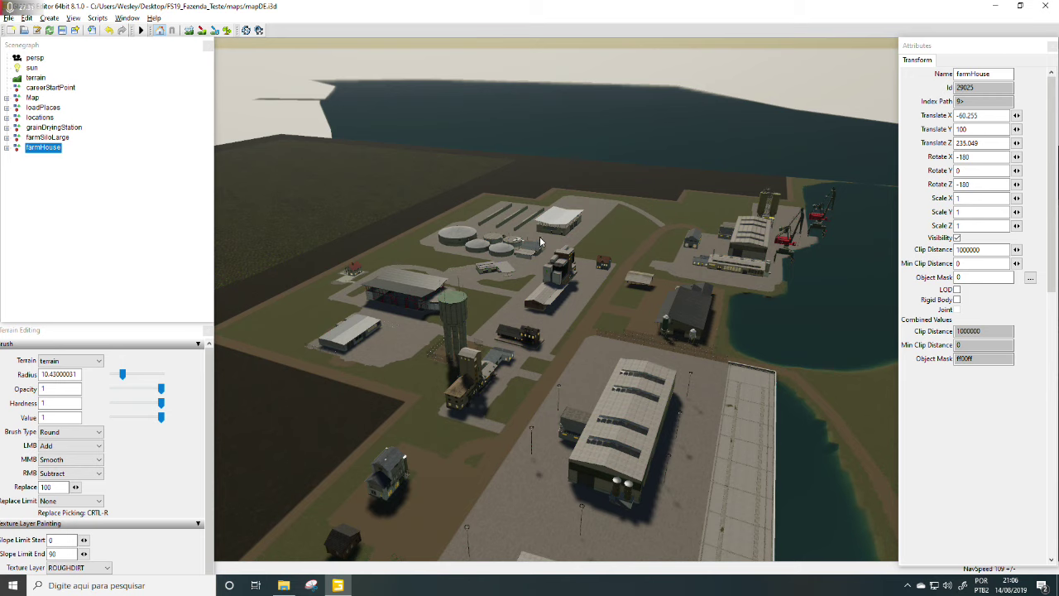
{"action": "middle_click_drag", "start_coordinate": [524, 382], "coordinate": [671, 402]}
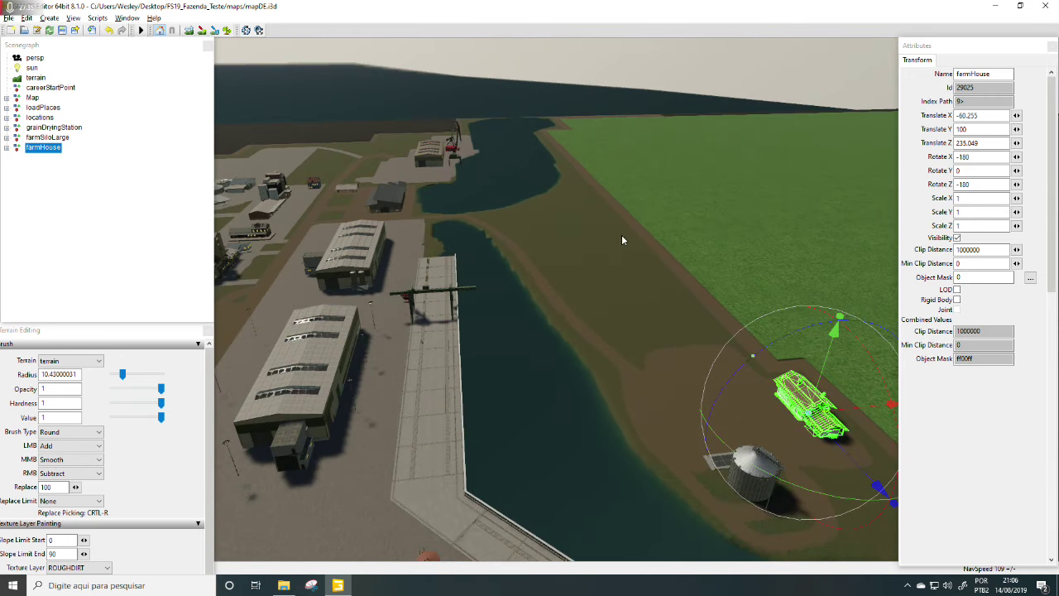
{"action": "middle_click_drag", "start_coordinate": [783, 220], "coordinate": [698, 277]}
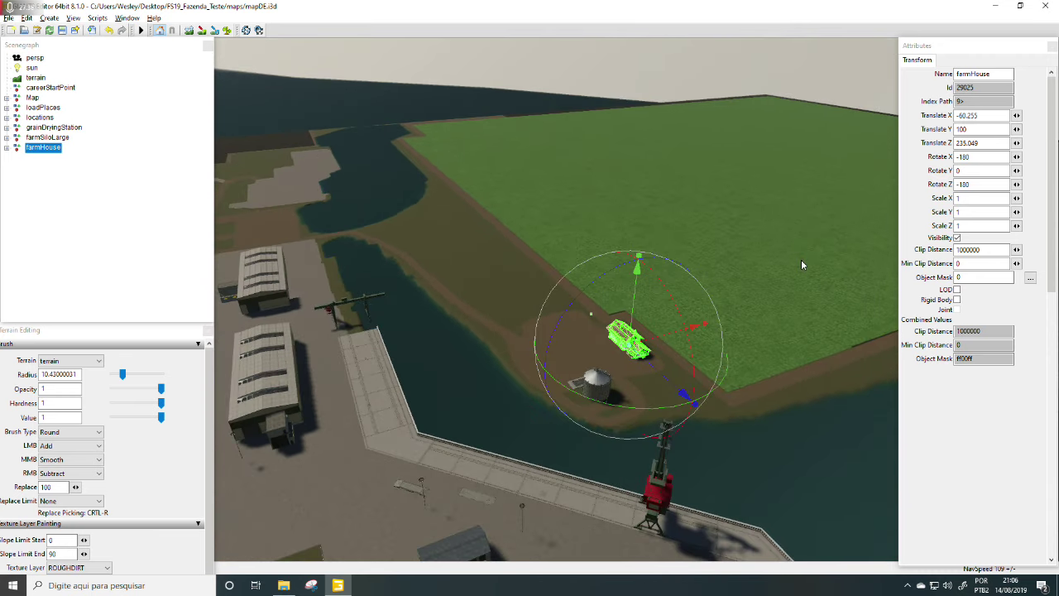
{"action": "middle_click_drag", "start_coordinate": [657, 308], "coordinate": [713, 207]}
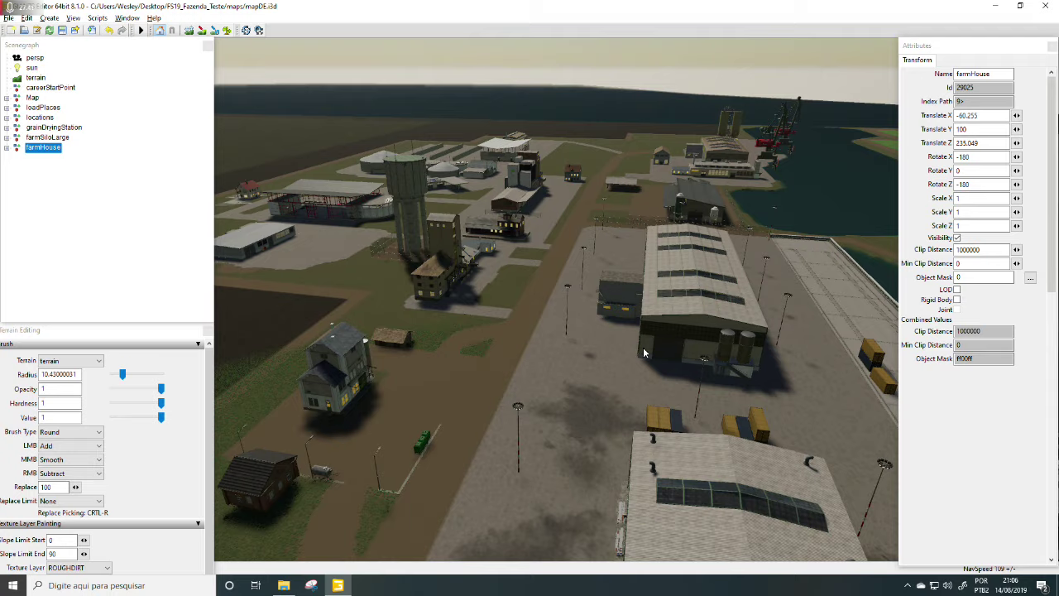
{"action": "middle_click_drag", "start_coordinate": [644, 350], "coordinate": [632, 392]}
{"action": "left_click_drag", "start_coordinate": [633, 394], "coordinate": [706, 389], "text": "alt"}
{"action": "scroll", "coordinate": [626, 398], "scroll_direction": "down", "scroll_amount": 4}
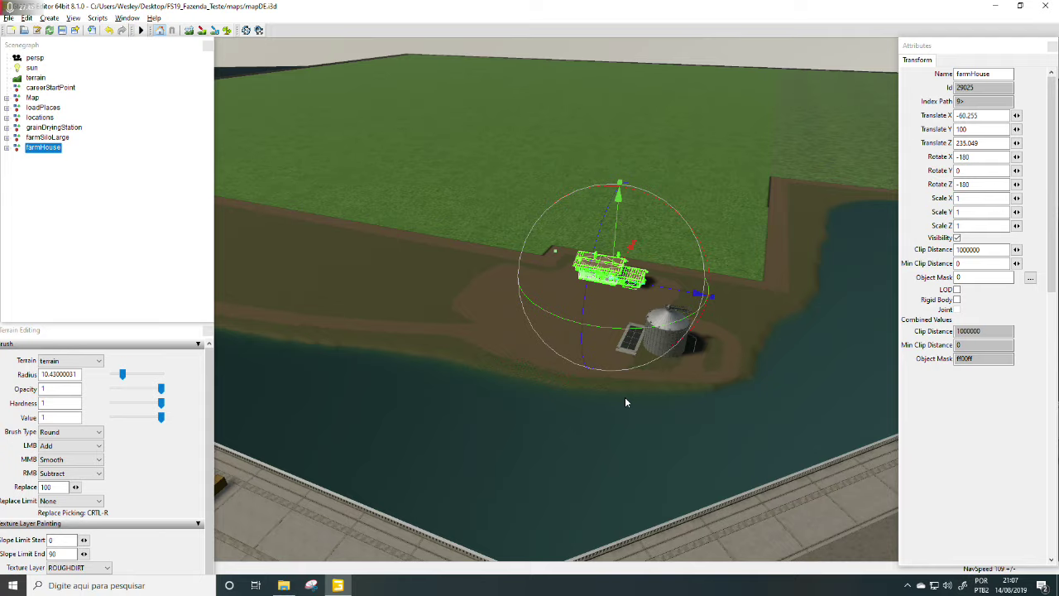
Step: Inspect farmHouse up close from several sides and its placement relative to the silo and field edge
{"action": "middle_click_drag", "start_coordinate": [714, 307], "coordinate": [591, 305]}
{"action": "scroll", "coordinate": [591, 300], "scroll_direction": "up", "scroll_amount": 4}
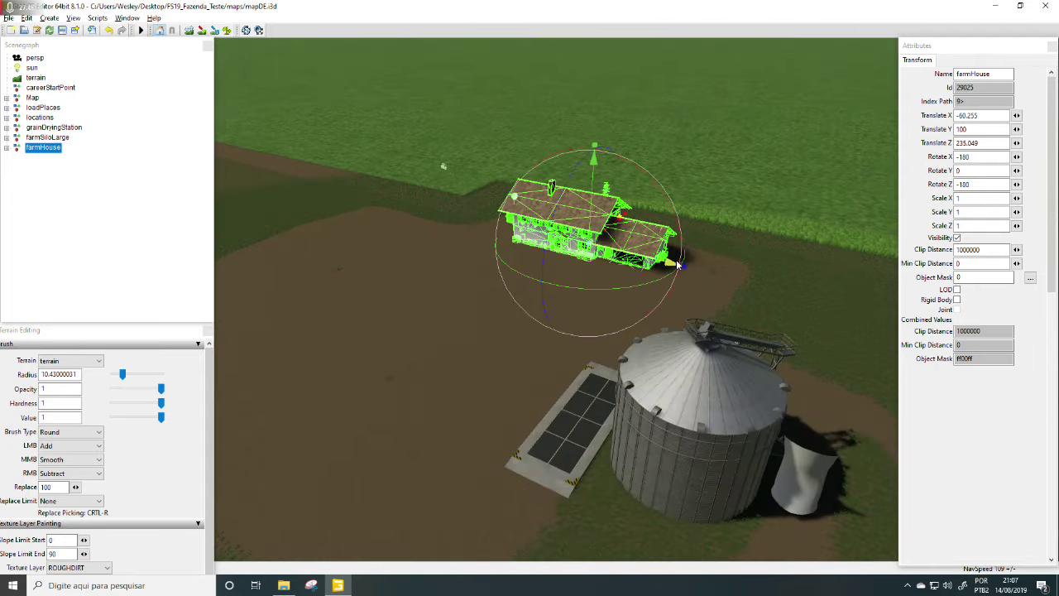
{"action": "left_click_drag", "start_coordinate": [591, 299], "coordinate": [467, 284], "text": "alt"}
{"action": "scroll", "coordinate": [488, 221], "scroll_direction": "up", "scroll_amount": 3}
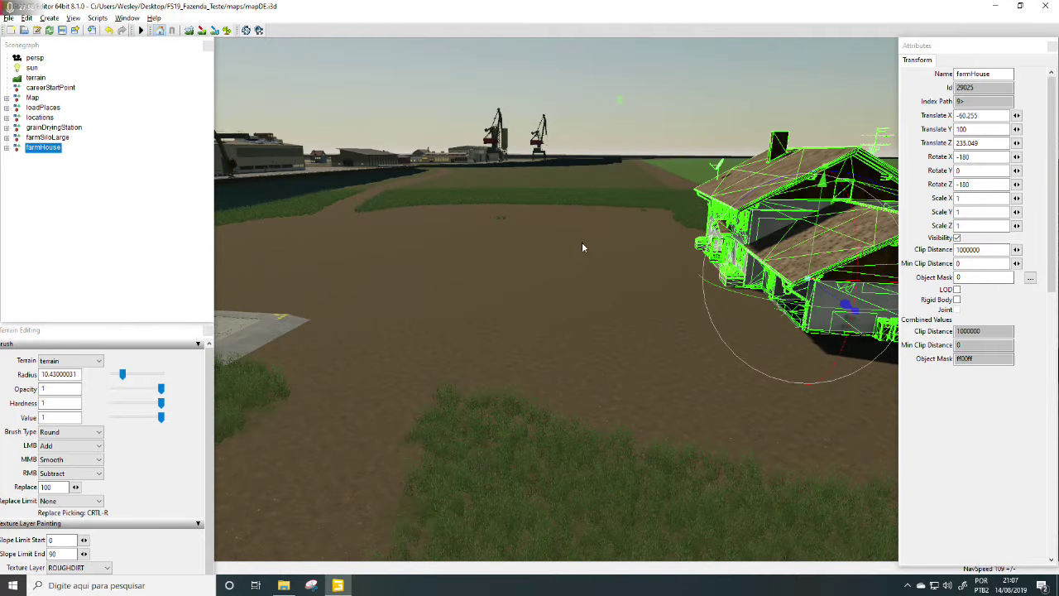
{"action": "scroll", "coordinate": [557, 278], "scroll_direction": "down", "scroll_amount": 4}
{"action": "scroll", "coordinate": [496, 254], "scroll_direction": "up", "scroll_amount": 4}
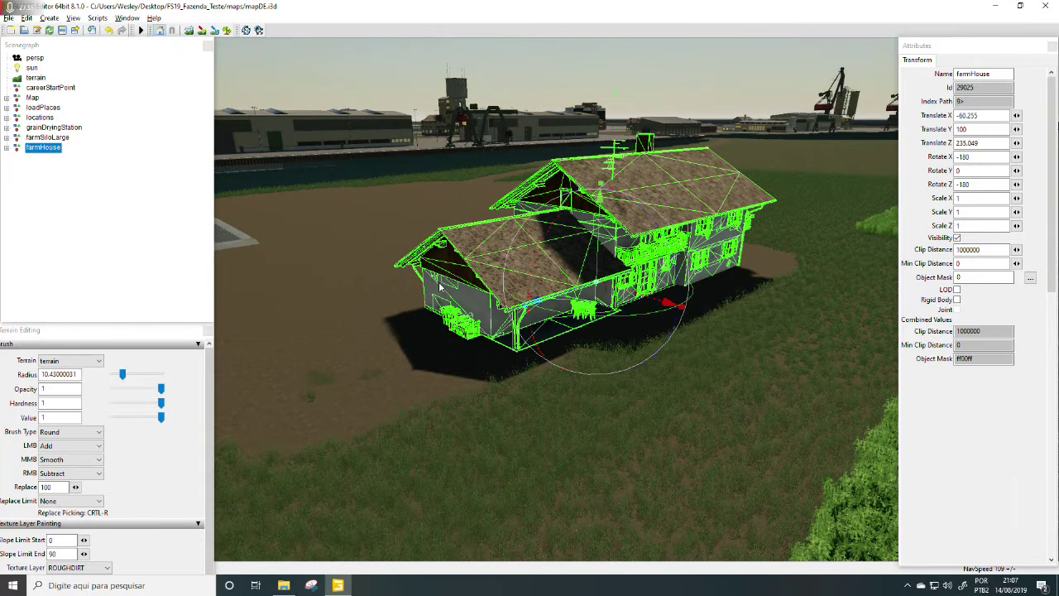
{"action": "middle_click_drag", "start_coordinate": [439, 285], "coordinate": [388, 231]}
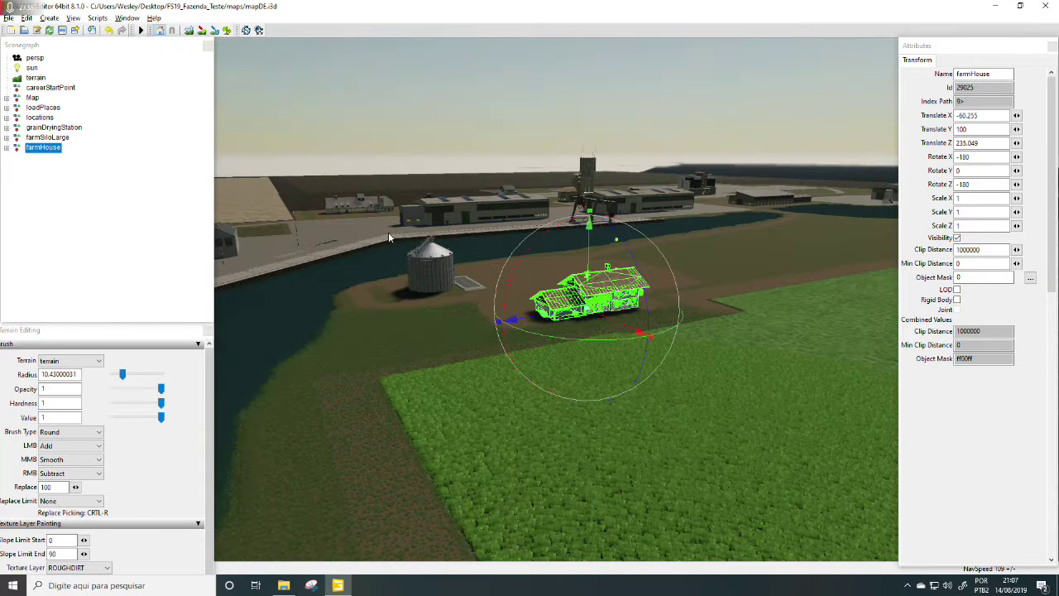
Step: Check the translate, rotate and scale values of farmHouse
{"action": "double_click", "coordinate": [994, 115]}
{"action": "left_click_drag", "start_coordinate": [979, 130], "coordinate": [927, 140]}
{"action": "left_click", "coordinate": [979, 115]}
{"action": "left_click_drag", "start_coordinate": [980, 116], "coordinate": [907, 167]}
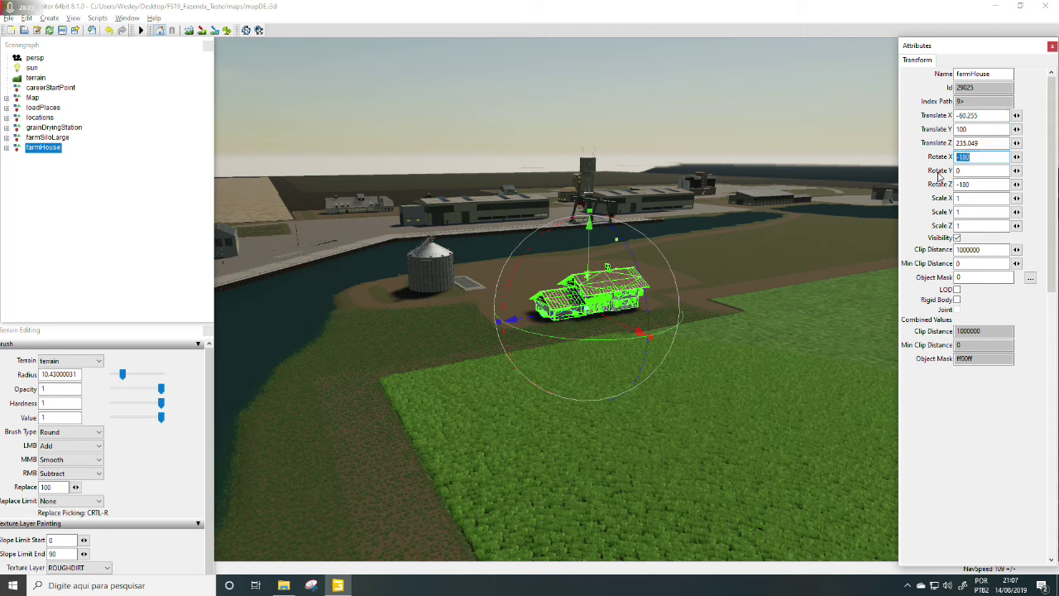
{"action": "left_click_drag", "start_coordinate": [971, 170], "coordinate": [954, 222]}
{"action": "double_click", "coordinate": [957, 226]}
{"action": "left_click_drag", "start_coordinate": [661, 330], "coordinate": [551, 351], "text": "alt"}
{"action": "scroll", "coordinate": [606, 329], "scroll_direction": "up", "scroll_amount": 3}
{"action": "middle_click_drag", "start_coordinate": [605, 328], "coordinate": [348, 198]}
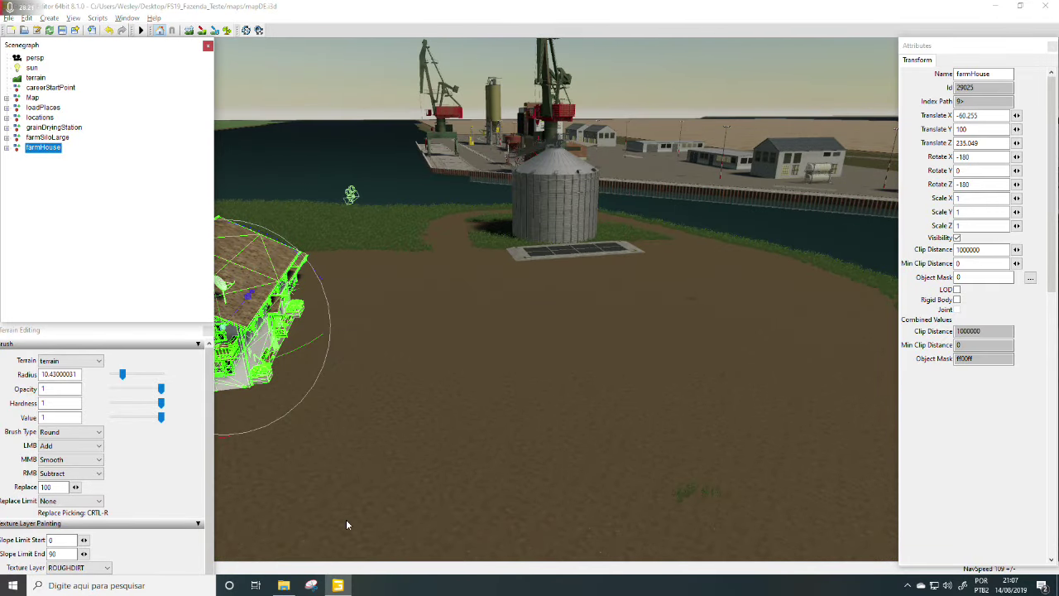
Step: Open defaultItems.xml from the FS19_Fazenda_Teste folder in Notepad++ and fit its window beside the farmHouse attributes
{"action": "left_click", "coordinate": [284, 585]}
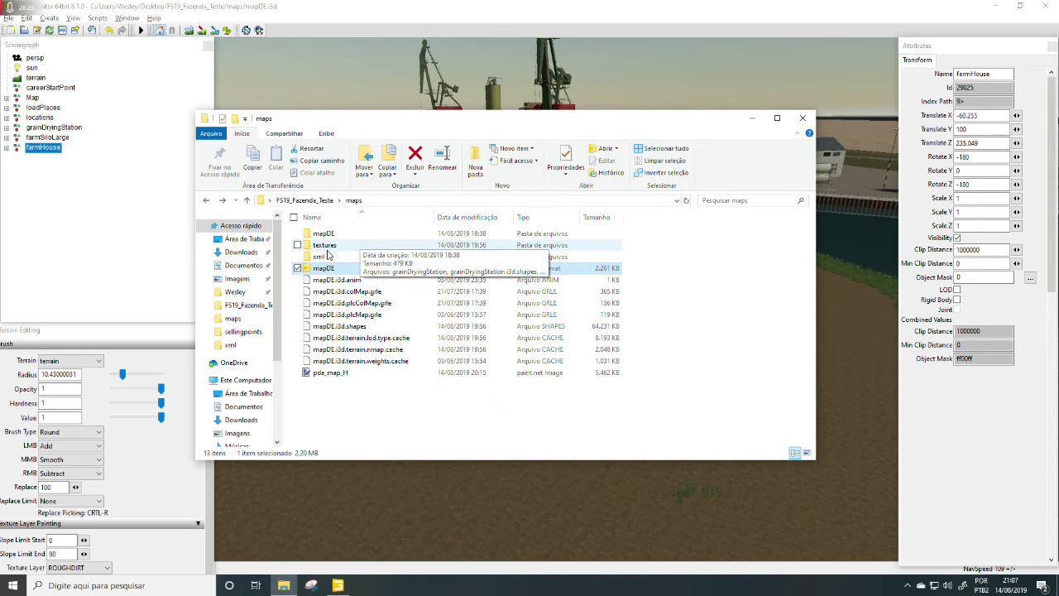
{"action": "left_click", "coordinate": [206, 201]}
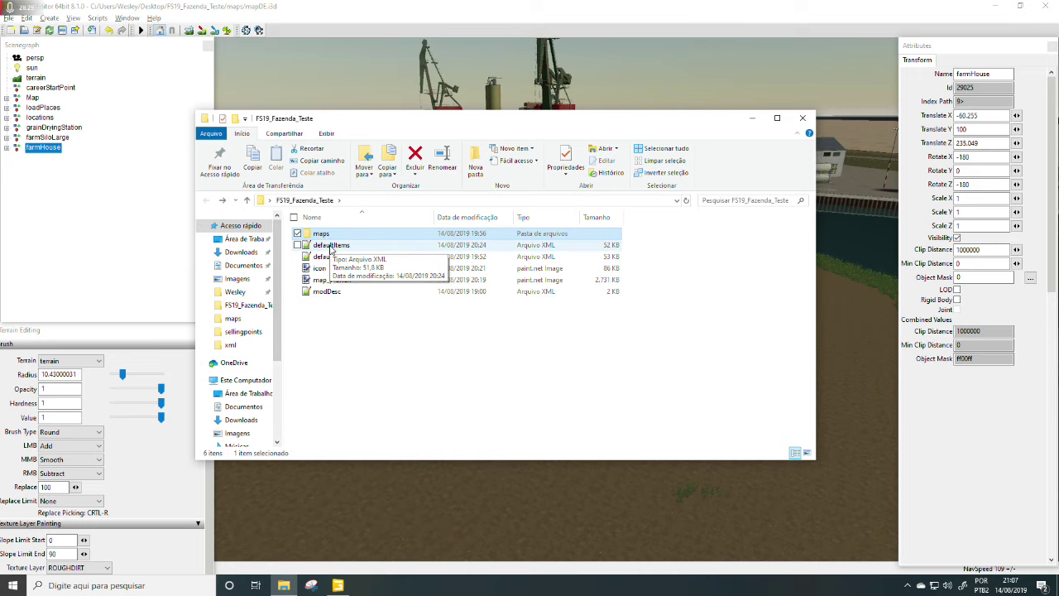
{"action": "double_click", "coordinate": [331, 244]}
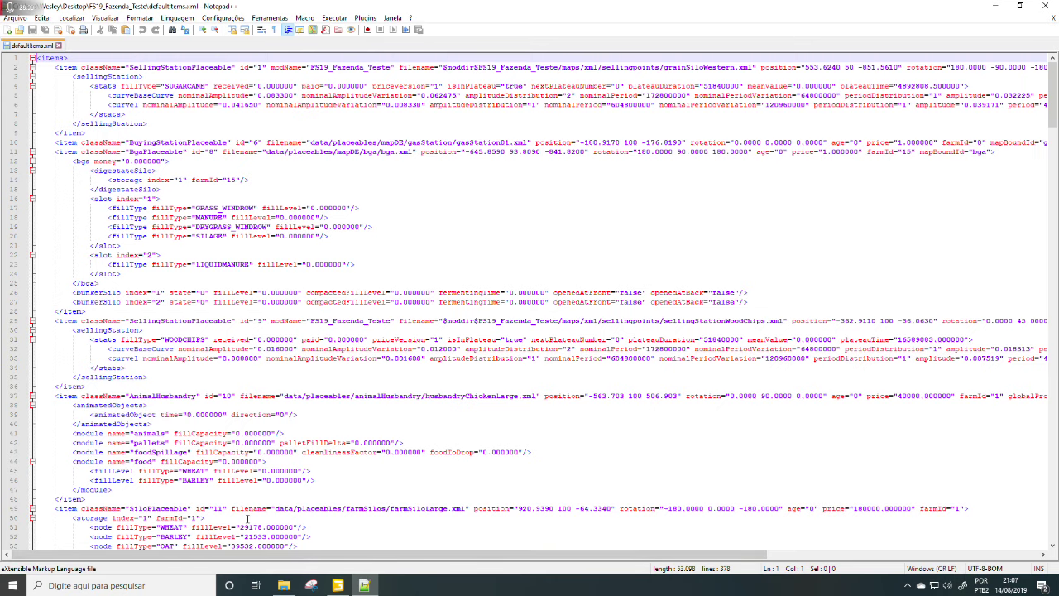
{"action": "left_click", "coordinate": [1020, 6]}
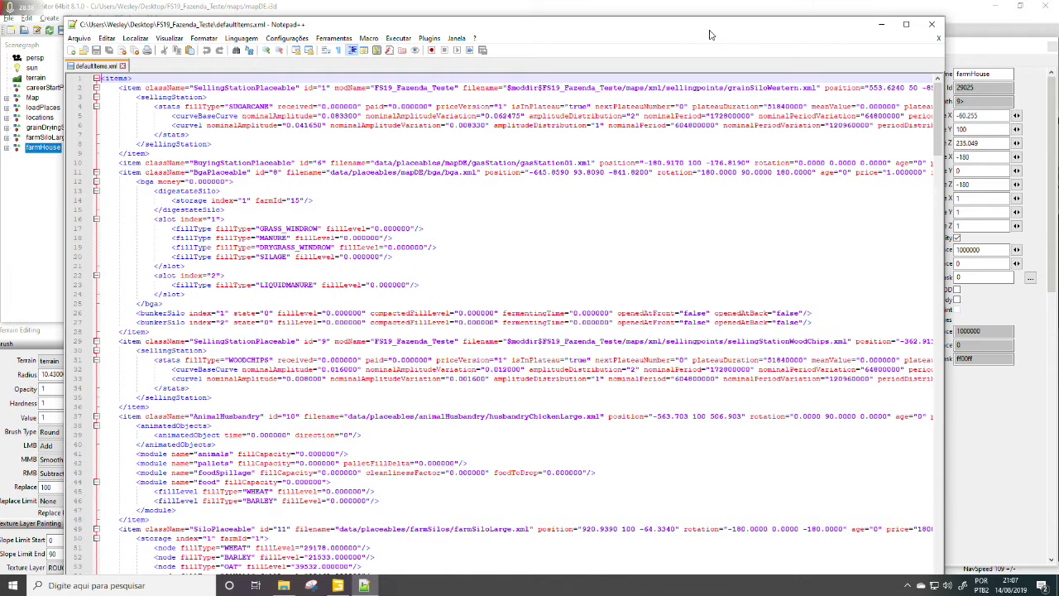
{"action": "left_click_drag", "start_coordinate": [709, 35], "coordinate": [663, 16]}
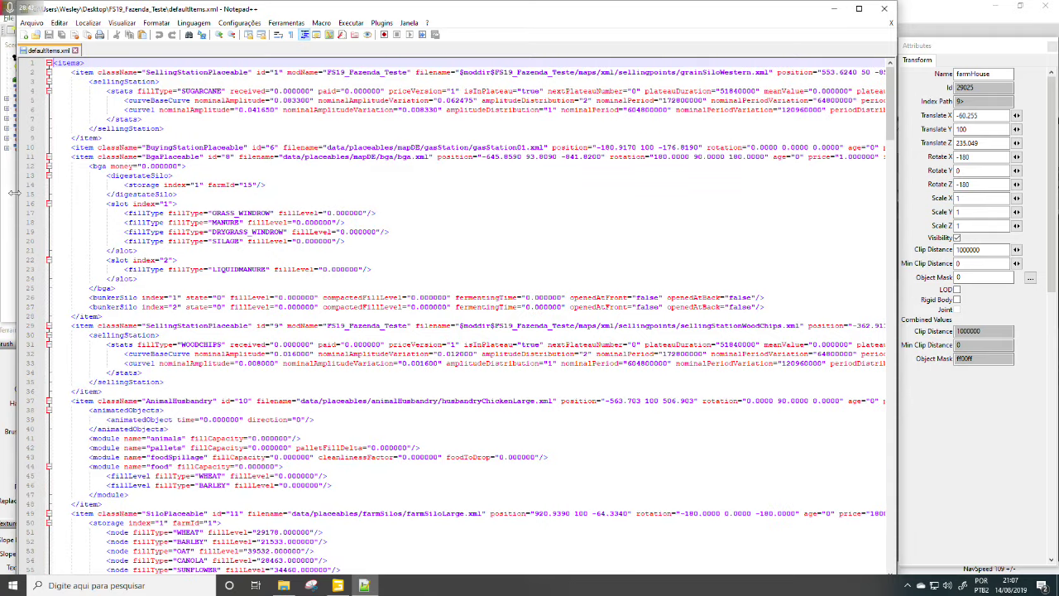
{"action": "left_click_drag", "start_coordinate": [15, 193], "coordinate": [101, 202]}
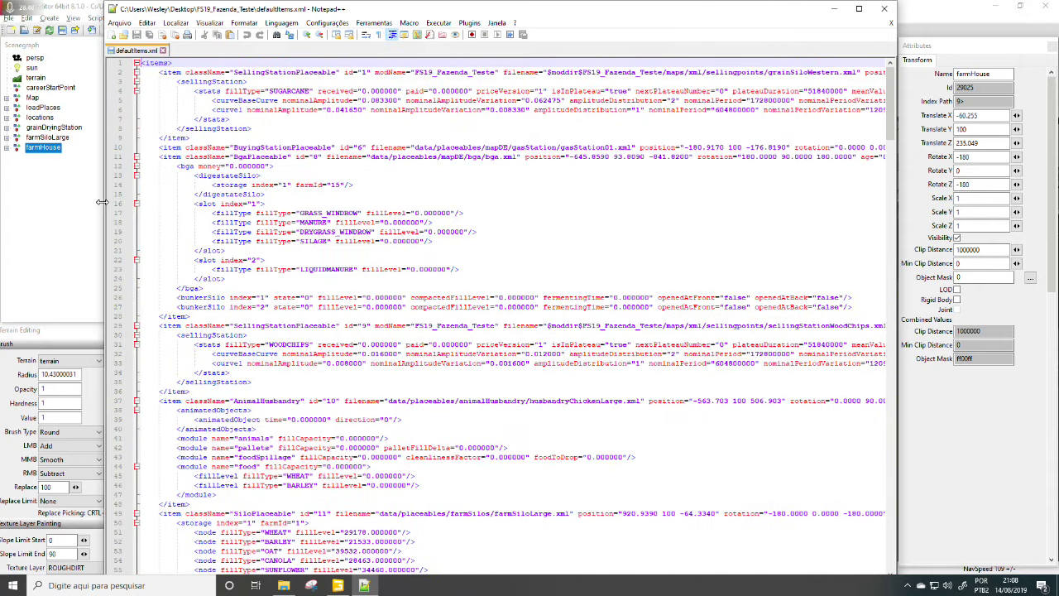
Step: Return to GIANTS Editor and copy the object name of farmHouse from its attributes
{"action": "left_click", "coordinate": [50, 148]}
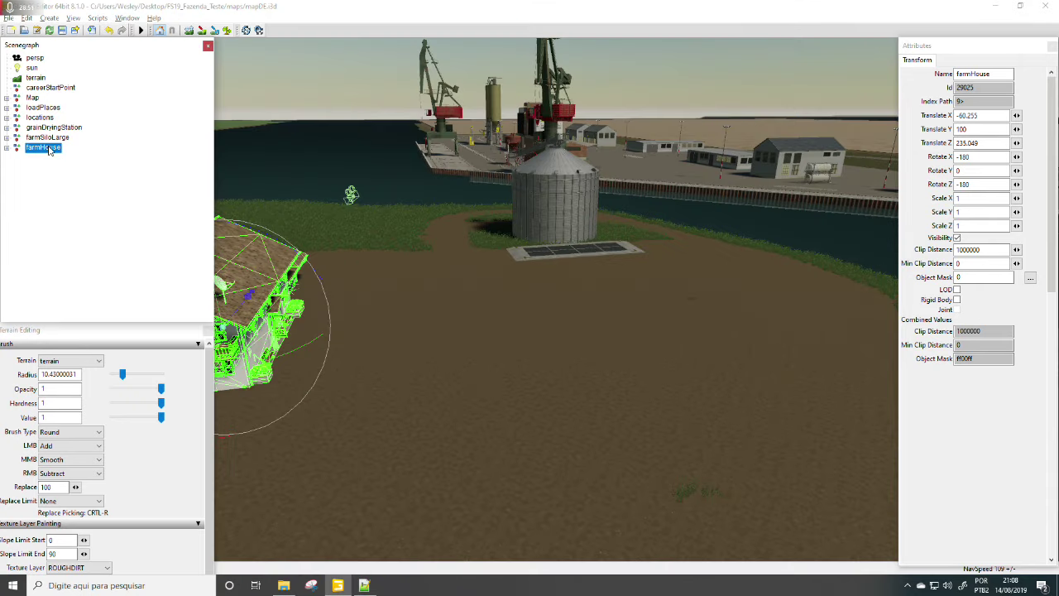
{"action": "left_click", "coordinate": [365, 585]}
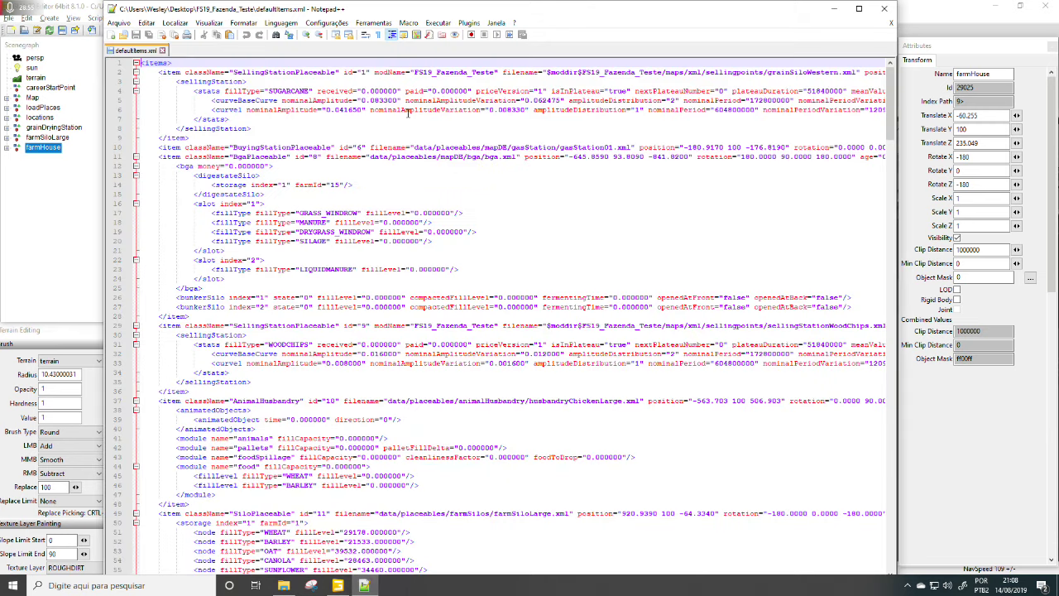
{"action": "left_click", "coordinate": [34, 155]}
{"action": "right_click", "coordinate": [35, 155]}
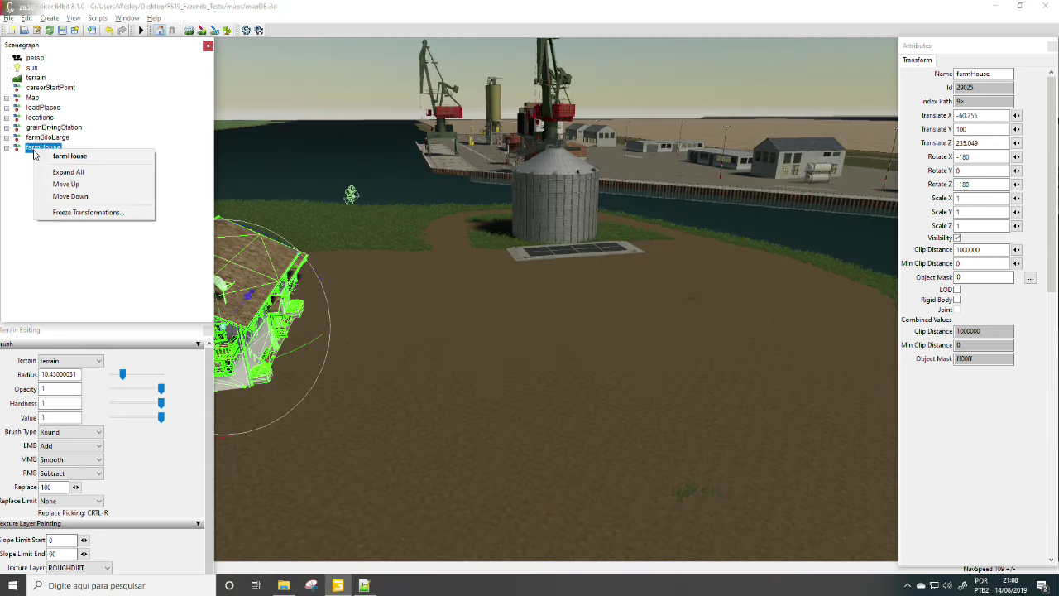
{"action": "left_click", "coordinate": [433, 217]}
{"action": "left_click_drag", "start_coordinate": [999, 74], "coordinate": [958, 78]}
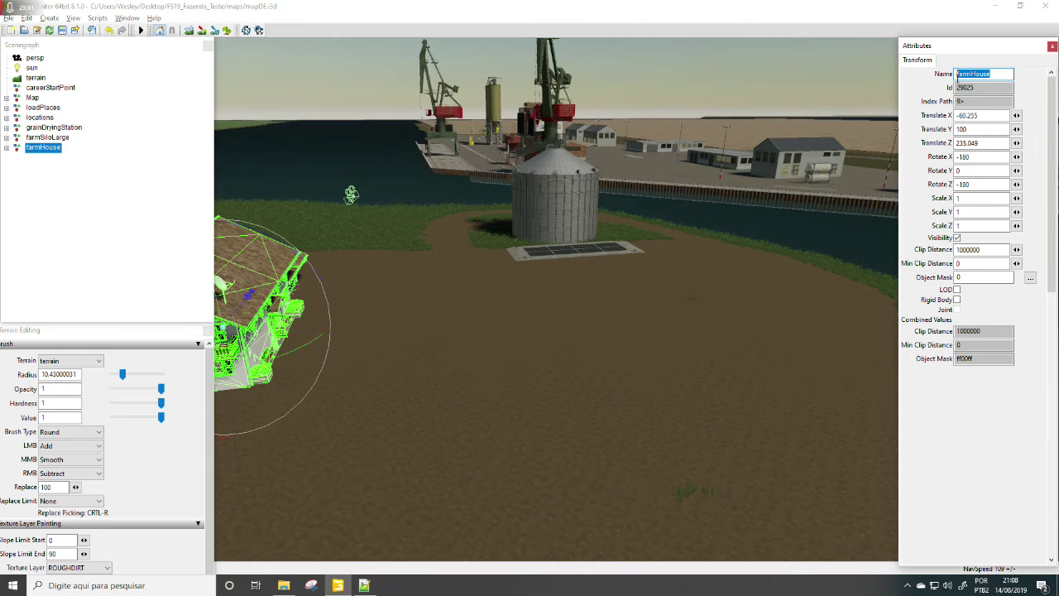
{"action": "right_click", "coordinate": [958, 76]}
{"action": "left_click", "coordinate": [830, 108]}
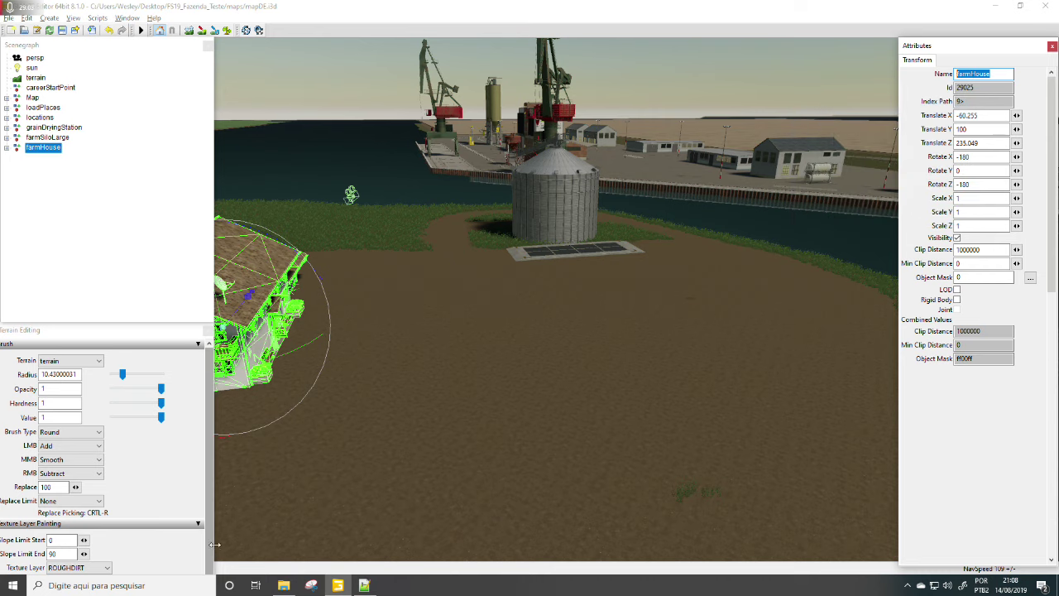
Step: Switch to Notepad++ and search defaultItems.xml for farmHouse to locate its item entry
{"action": "left_click", "coordinate": [364, 584]}
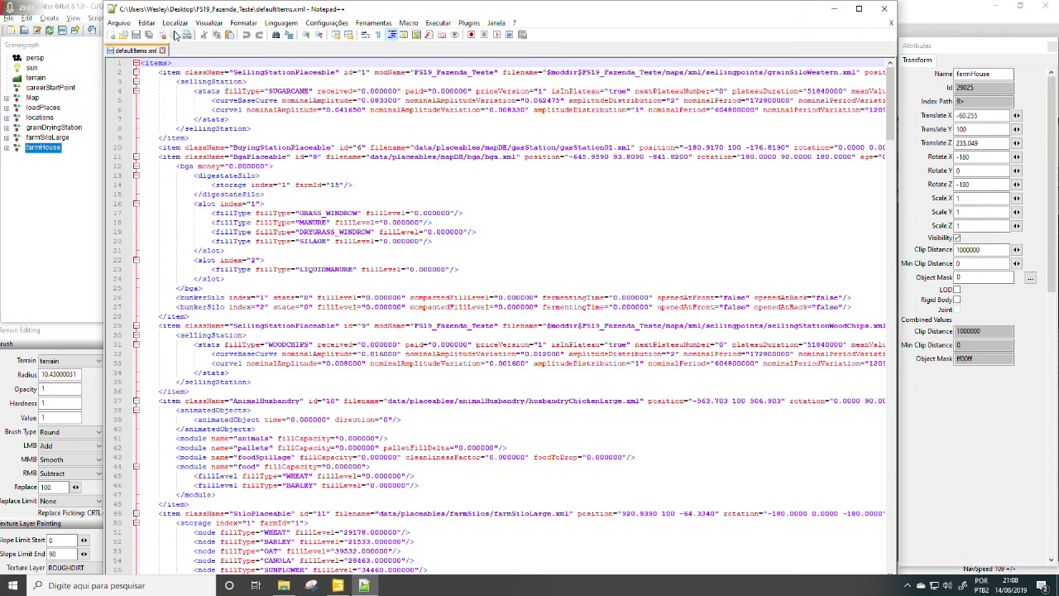
{"action": "left_click", "coordinate": [276, 34]}
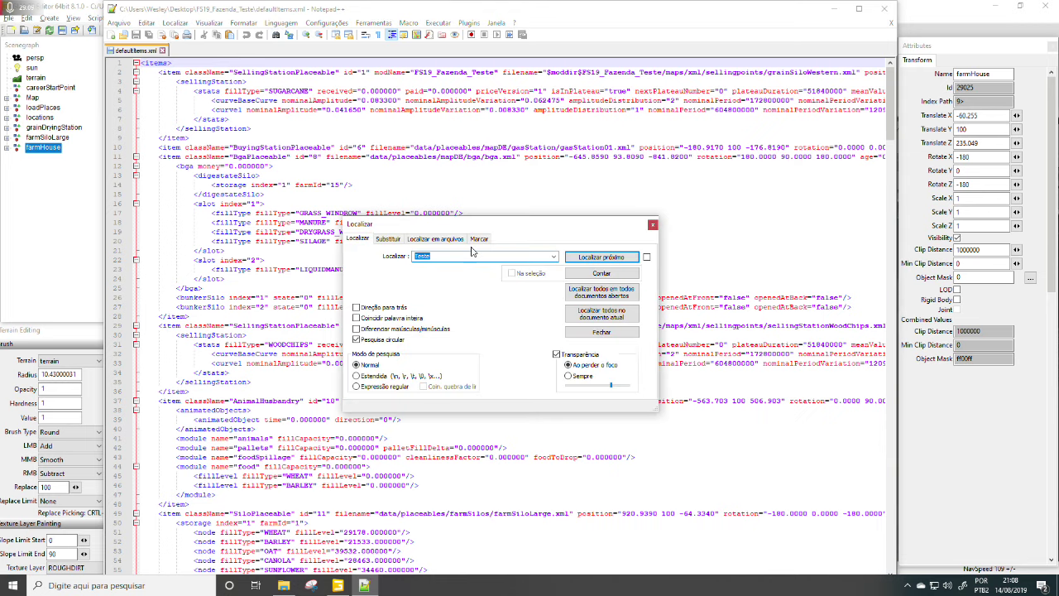
{"action": "right_click", "coordinate": [420, 256]}
{"action": "left_click", "coordinate": [281, 305]}
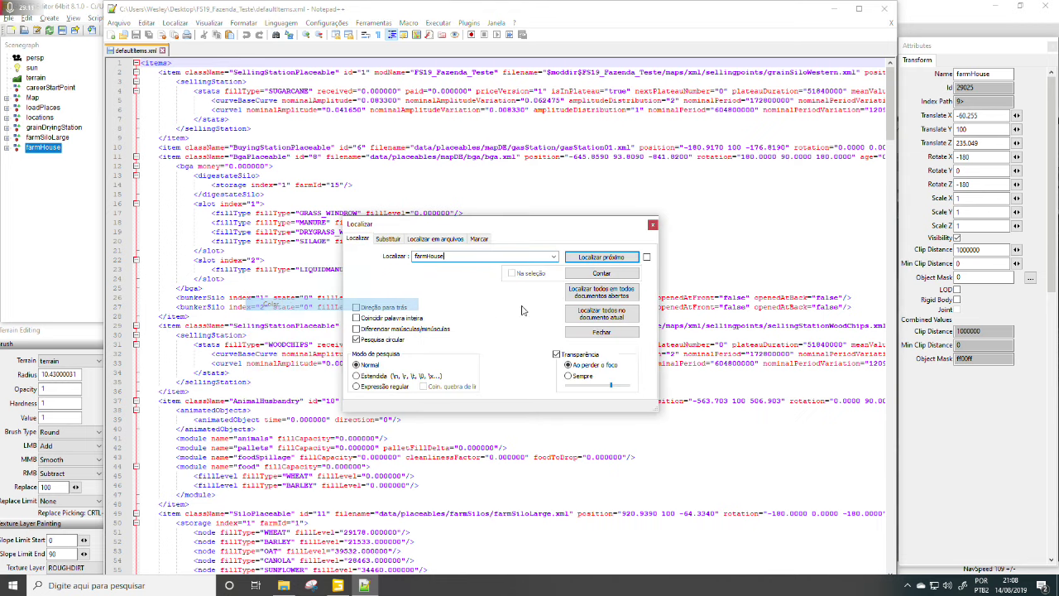
{"action": "left_click", "coordinate": [586, 260]}
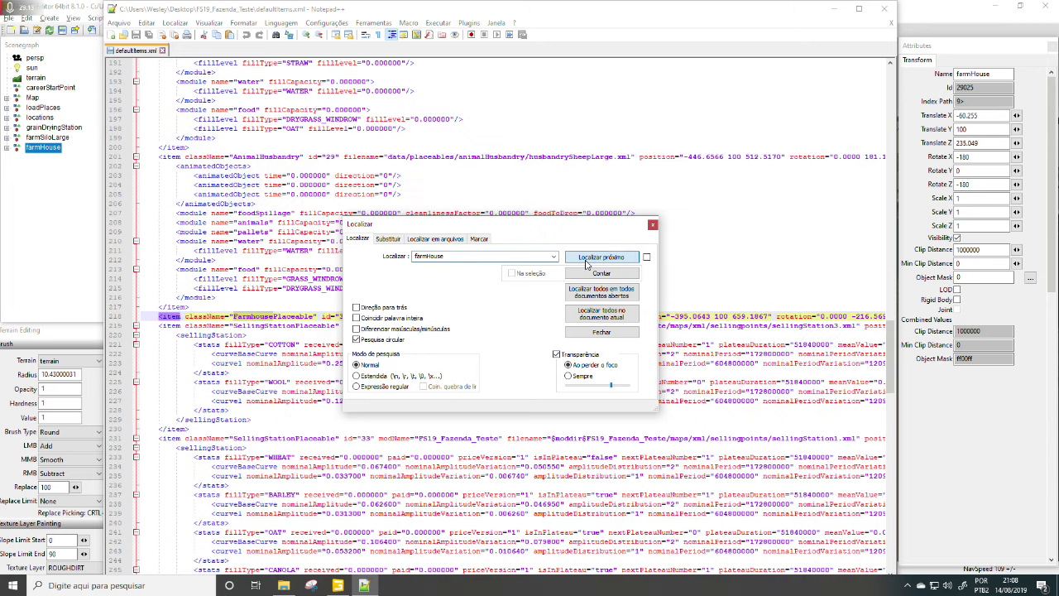
{"action": "left_click", "coordinate": [652, 224]}
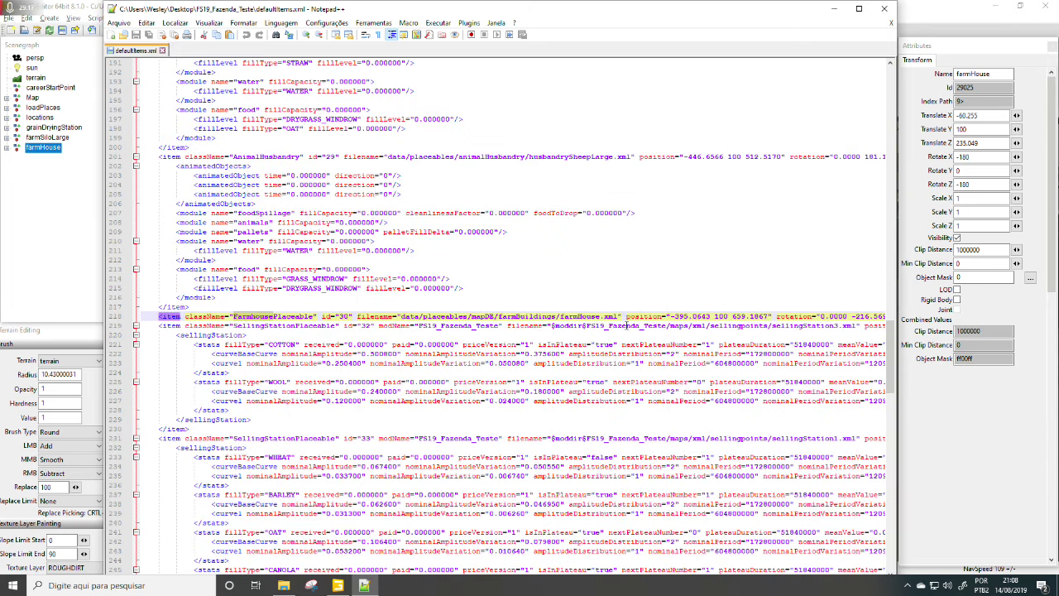
Step: Replace the X coordinate in the FarmhousePlaceable item's position with -60.255, copied from farmHouse's Translate X in GIANTS Editor
{"action": "left_click", "coordinate": [538, 316]}
{"action": "left_click_drag", "start_coordinate": [671, 316], "coordinate": [710, 316]}
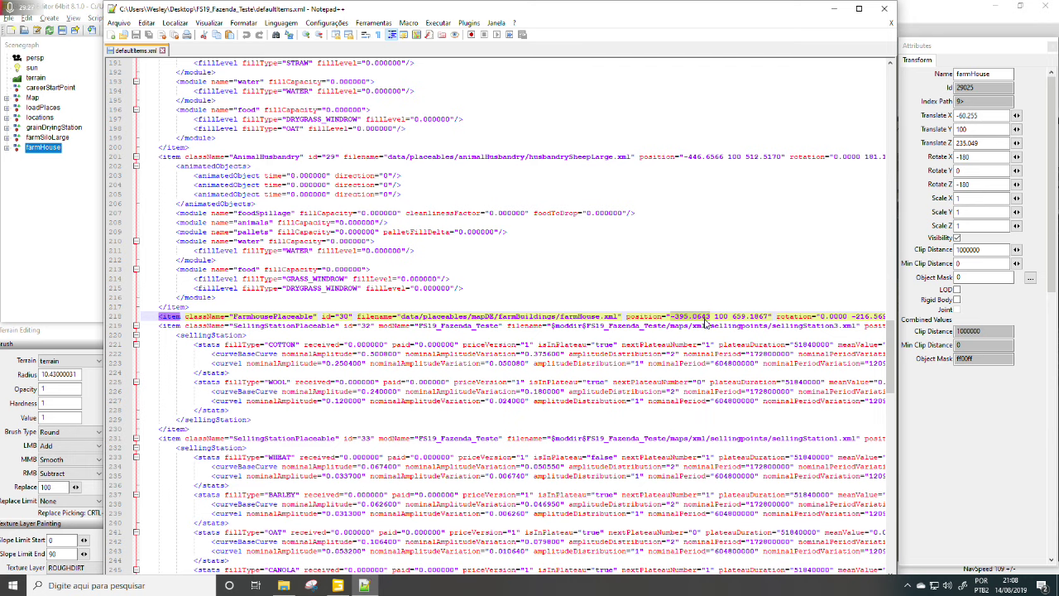
{"action": "left_click", "coordinate": [685, 316], "text": "shift"}
{"action": "left_click_drag", "start_coordinate": [981, 115], "coordinate": [945, 116]}
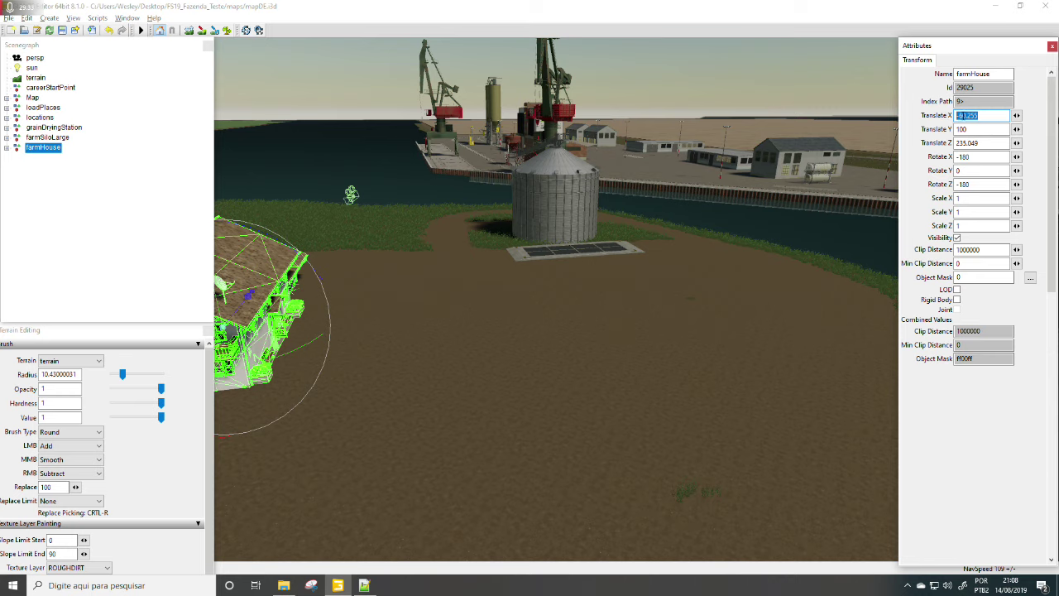
{"action": "right_click", "coordinate": [962, 116]}
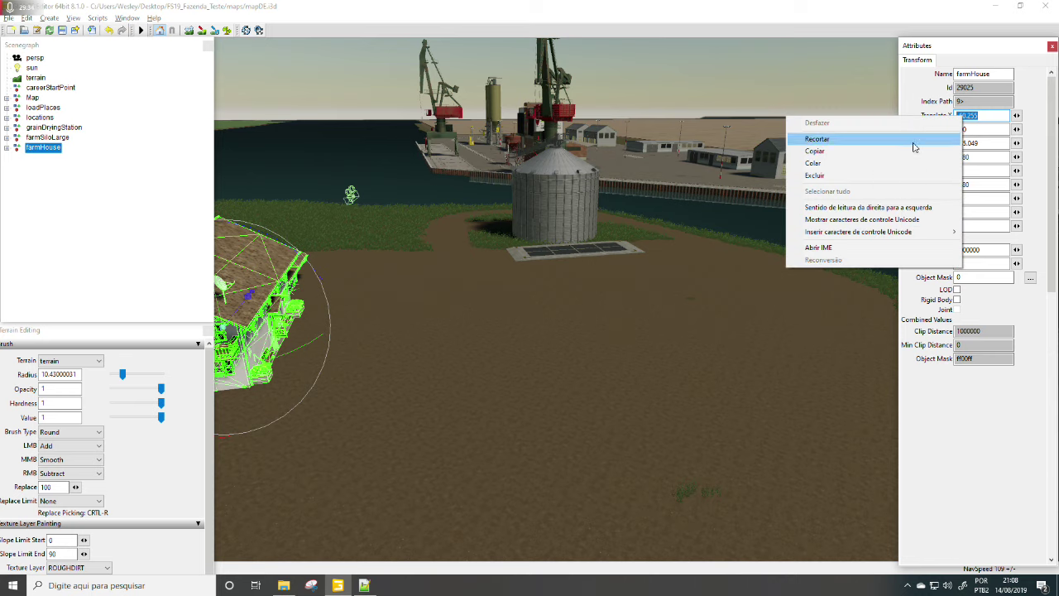
{"action": "left_click", "coordinate": [815, 151]}
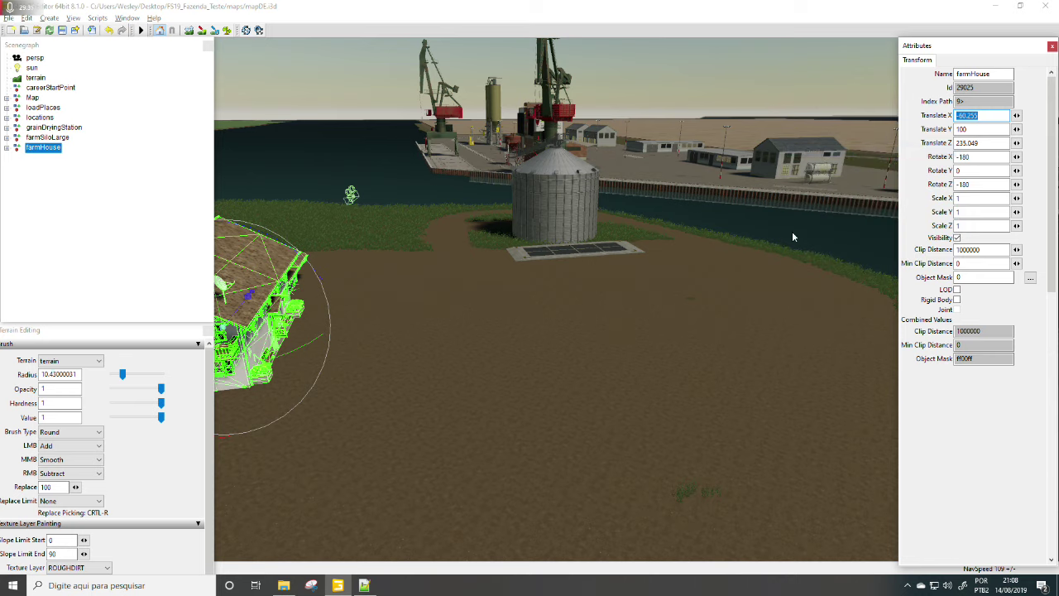
{"action": "left_click", "coordinate": [364, 585]}
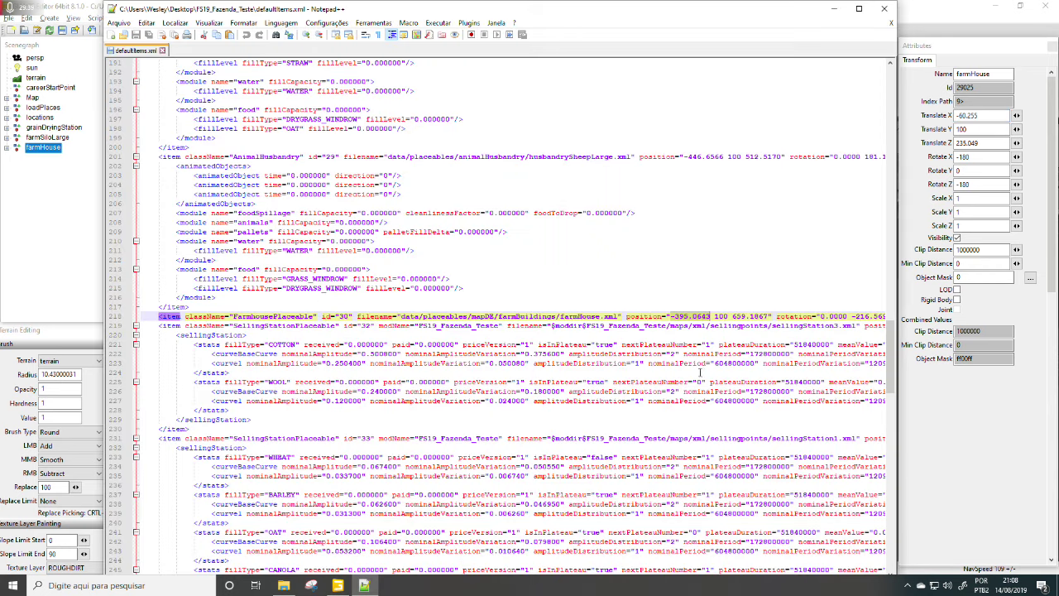
{"action": "right_click", "coordinate": [685, 319]}
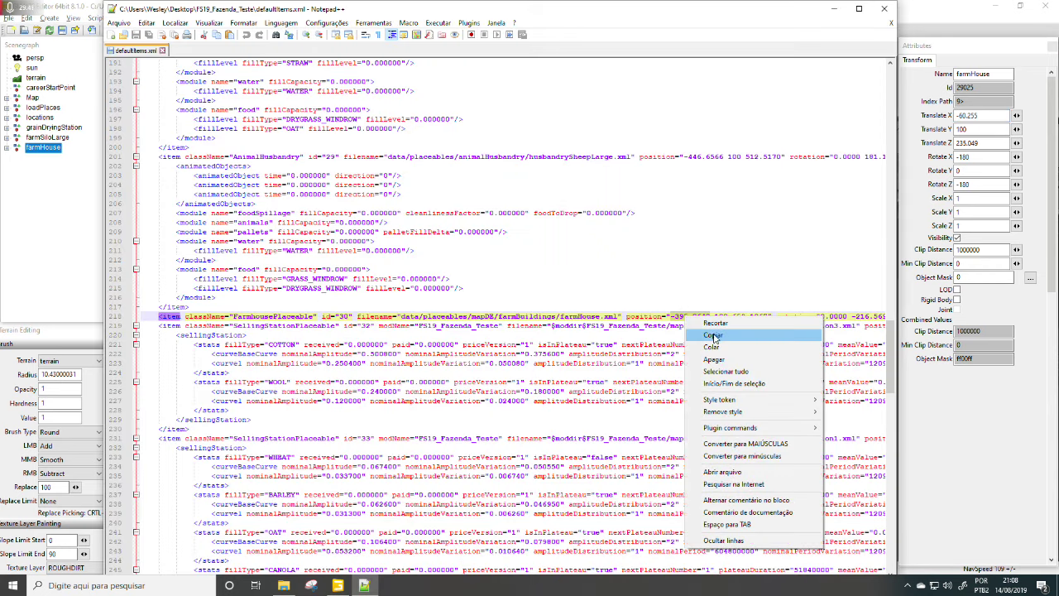
{"action": "left_click", "coordinate": [722, 347]}
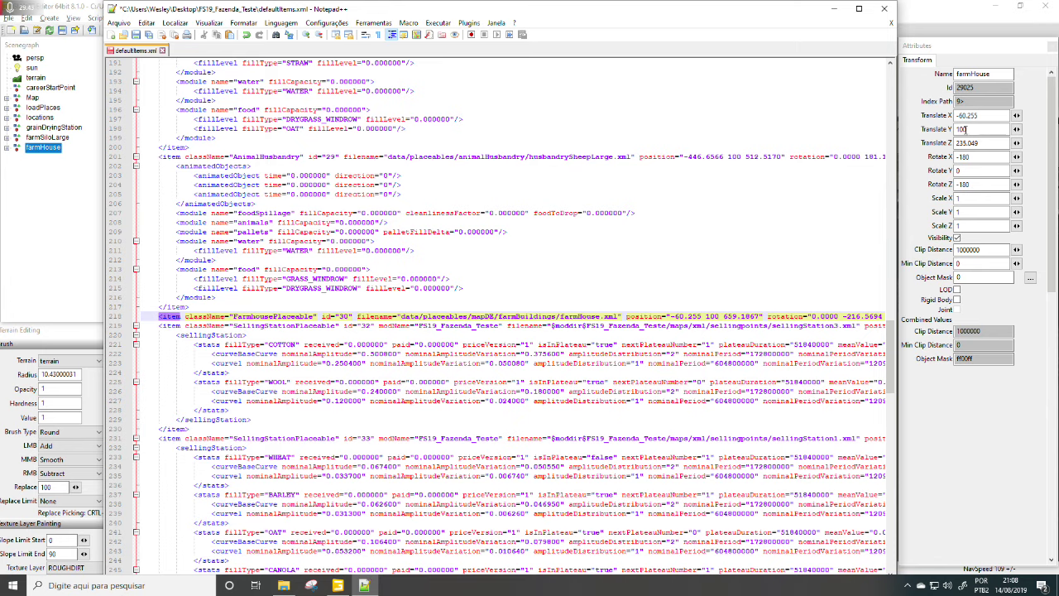
Step: Replace the Z coordinate in the FarmhousePlaceable item's position with 235.049, copied from farmHouse's Translate Z in GIANTS Editor
{"action": "double_click", "coordinate": [965, 129]}
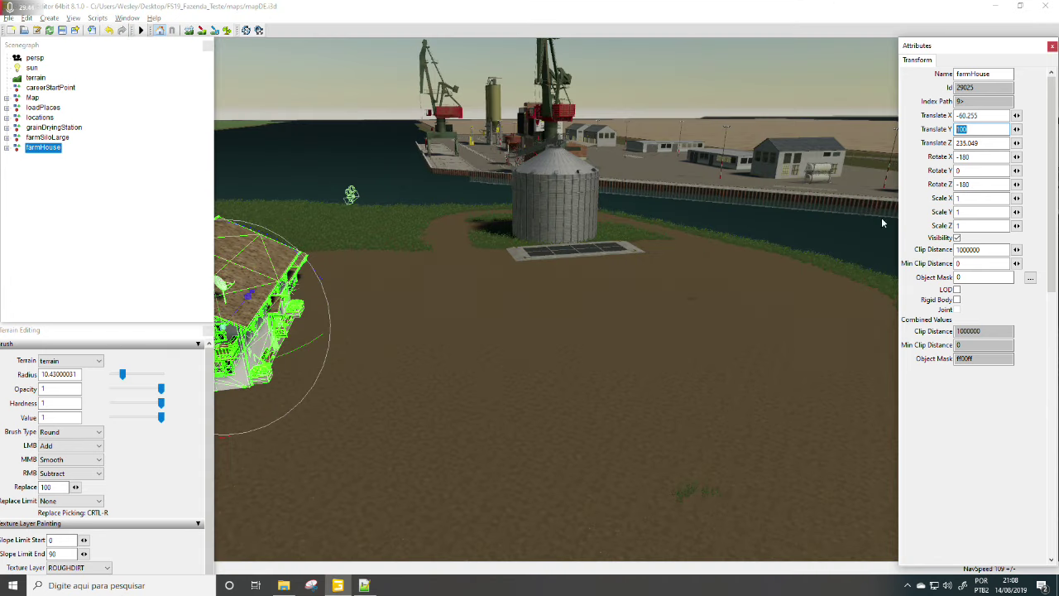
{"action": "left_click", "coordinate": [152, 66]}
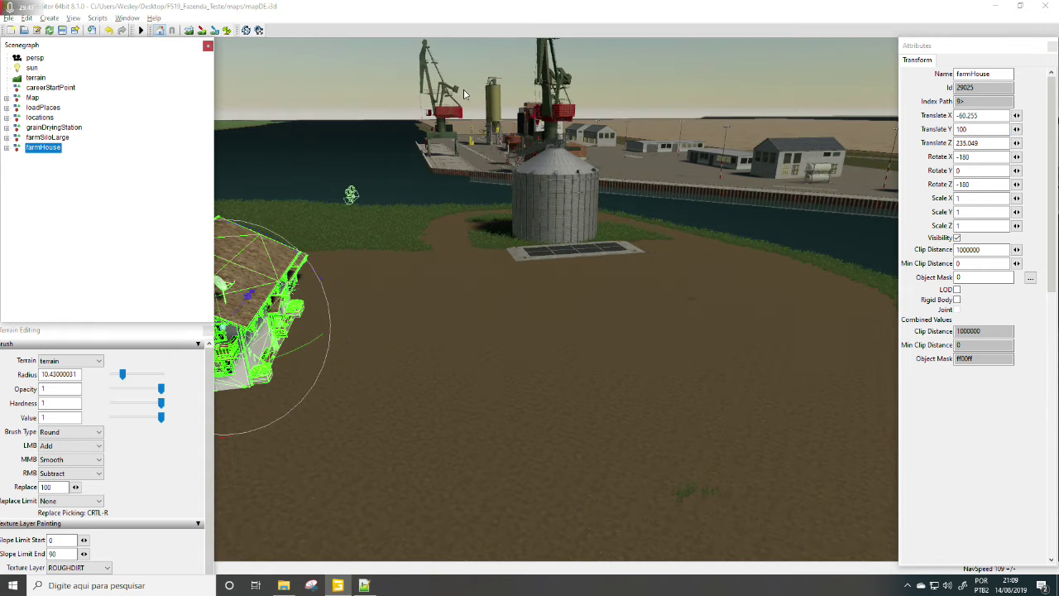
{"action": "left_click", "coordinate": [364, 585]}
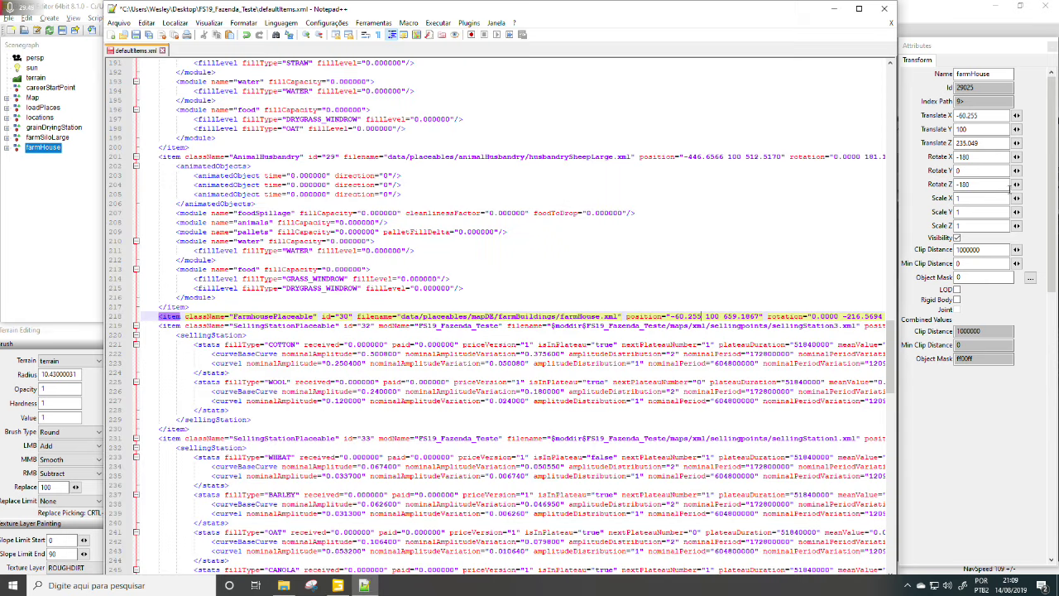
{"action": "left_click_drag", "start_coordinate": [992, 143], "coordinate": [932, 153]}
{"action": "key", "text": "ctrl+c"}
{"action": "right_click", "coordinate": [964, 145]}
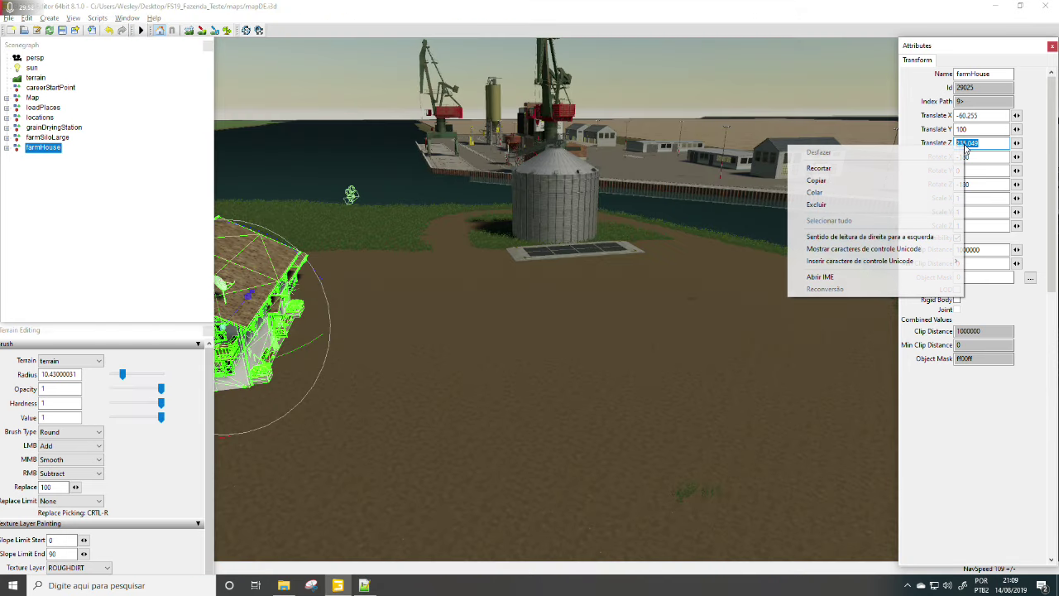
{"action": "left_click", "coordinate": [816, 180]}
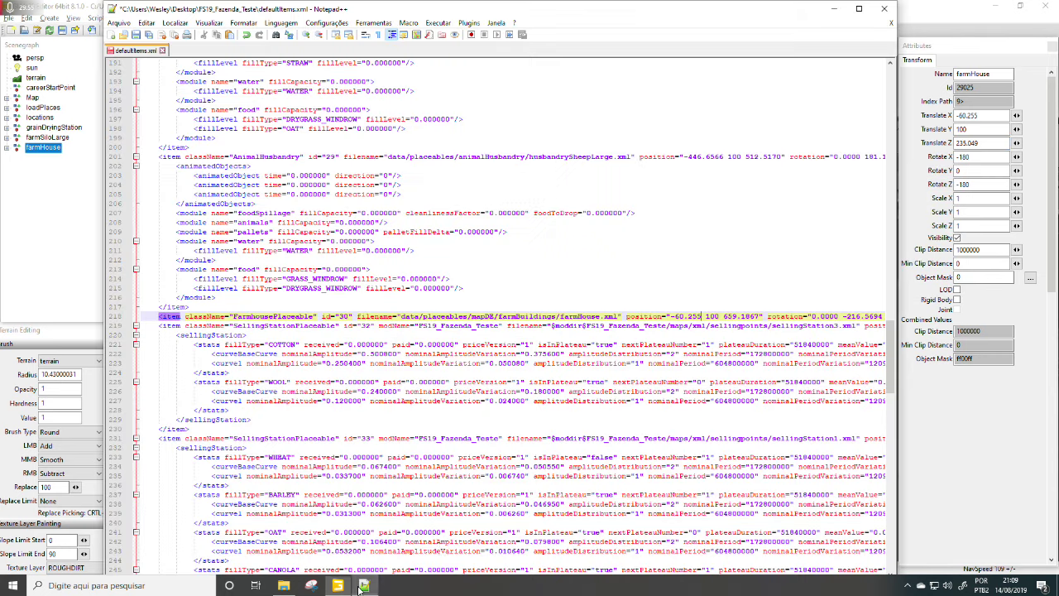
{"action": "left_click", "coordinate": [364, 585]}
{"action": "left_click_drag", "start_coordinate": [722, 317], "coordinate": [742, 316]}
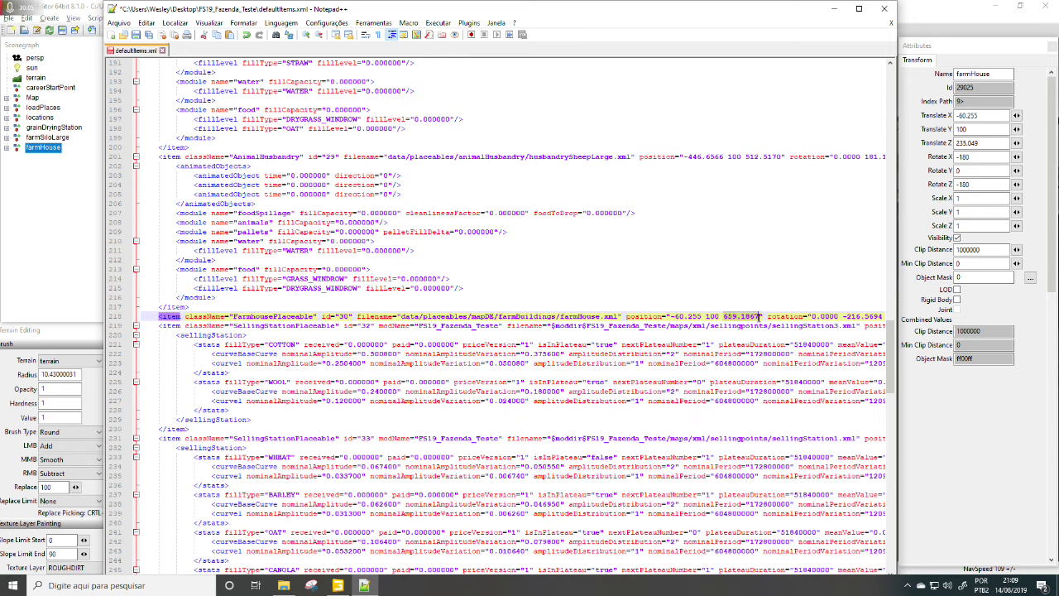
{"action": "right_click", "coordinate": [755, 317]}
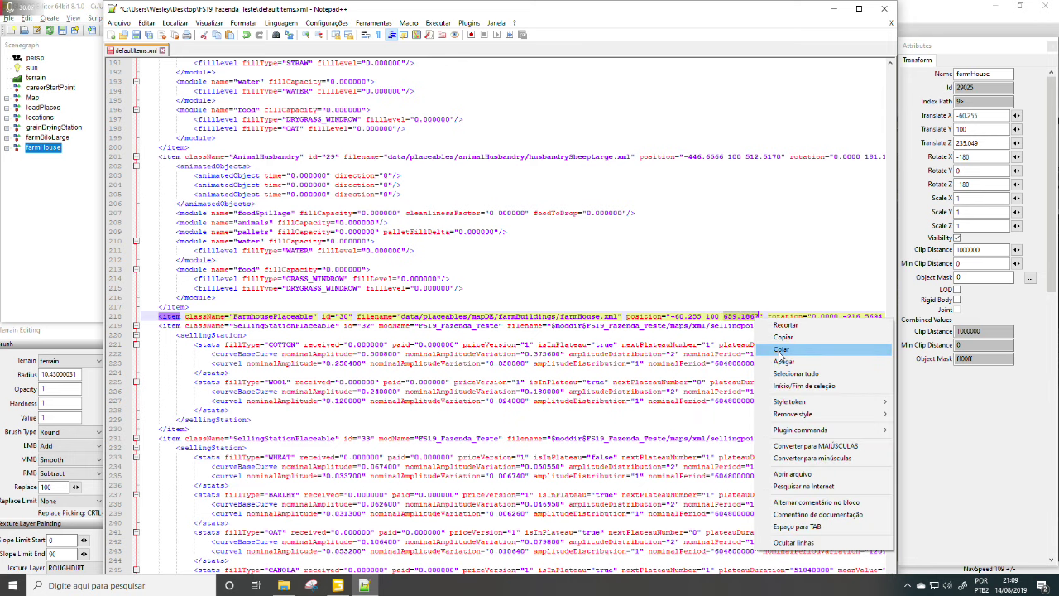
{"action": "left_click", "coordinate": [782, 355]}
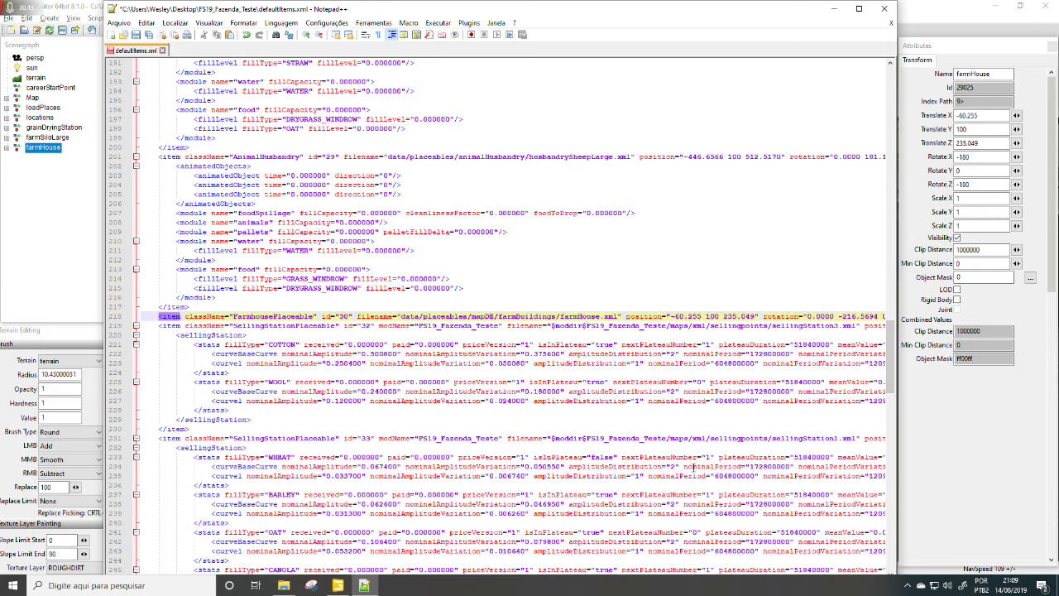
Step: Shorten and reposition the Notepad++ window so its full height fits on screen beside the farmHouse attributes
{"action": "left_click", "coordinate": [858, 9]}
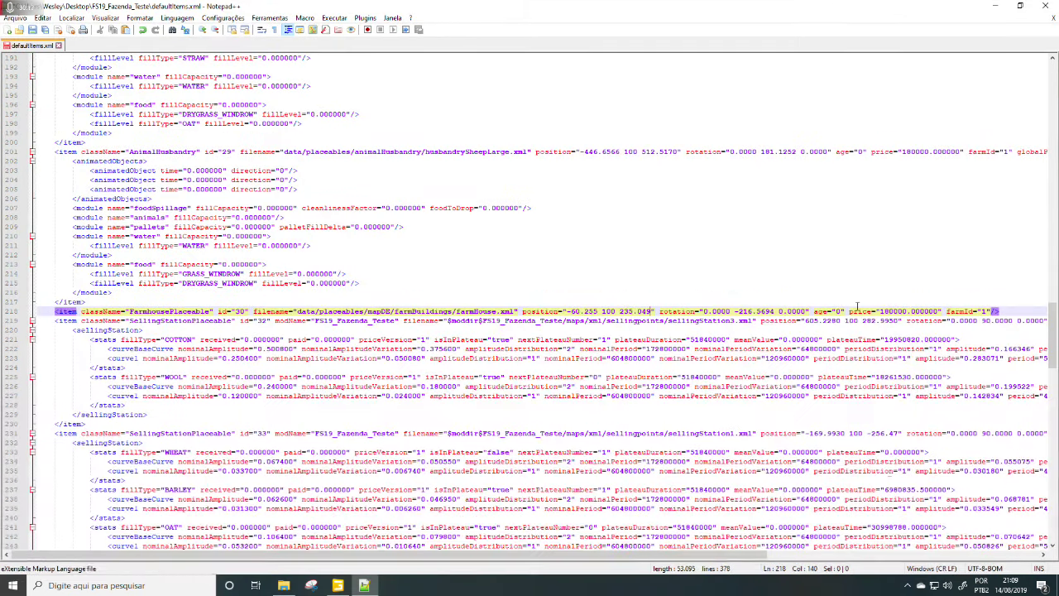
{"action": "left_click", "coordinate": [1020, 5]}
{"action": "left_click_drag", "start_coordinate": [774, 14], "coordinate": [762, 0]}
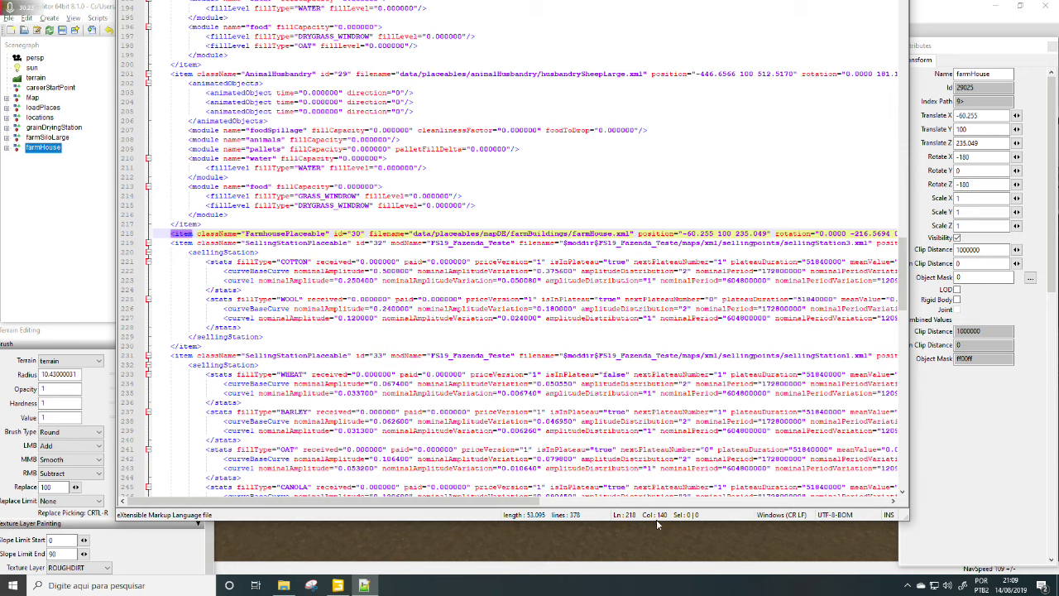
{"action": "left_click_drag", "start_coordinate": [654, 521], "coordinate": [654, 454]}
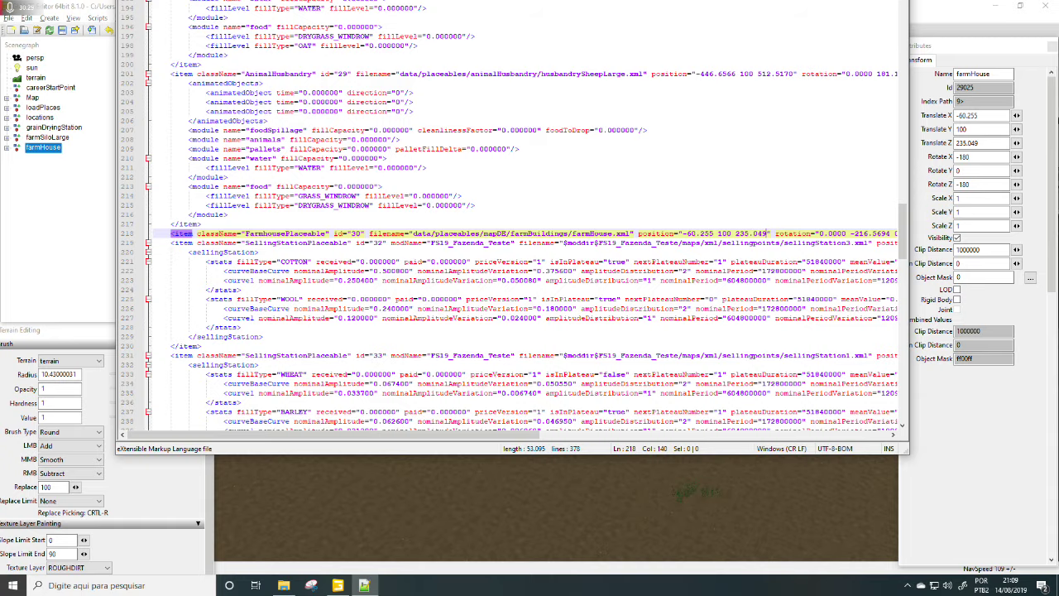
{"action": "left_click_drag", "start_coordinate": [761, 0], "coordinate": [748, 48]}
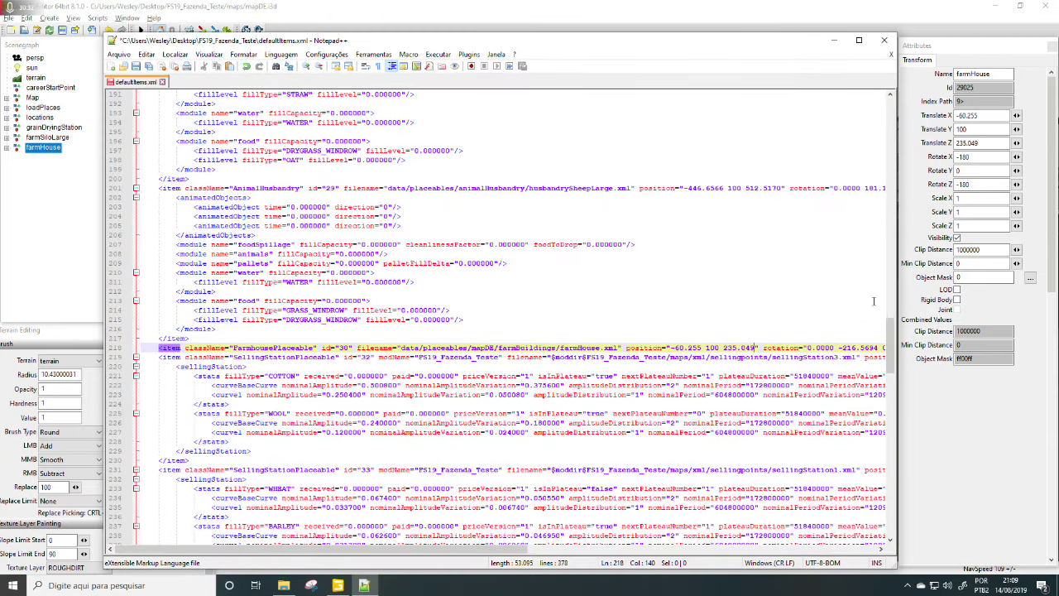
Step: Copy farmHouse's Rotate X in GIANTS Editor and set the FarmhousePlaceable item's X rotation to -180.0000 in defaultItems.xml
{"action": "left_click", "coordinate": [974, 157]}
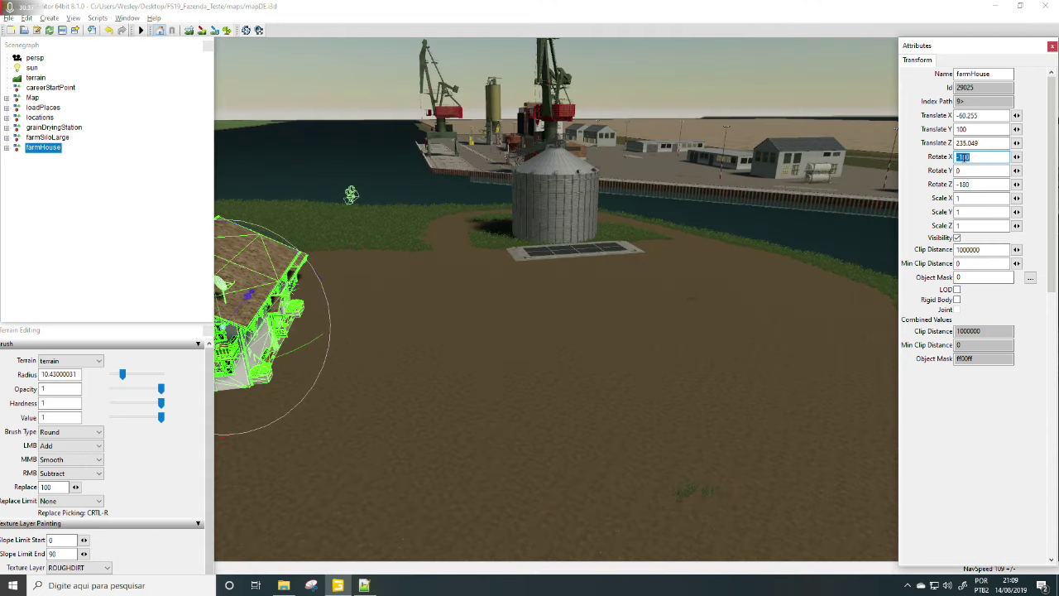
{"action": "right_click", "coordinate": [964, 159]}
{"action": "left_click", "coordinate": [816, 193]}
{"action": "left_click", "coordinate": [364, 585]}
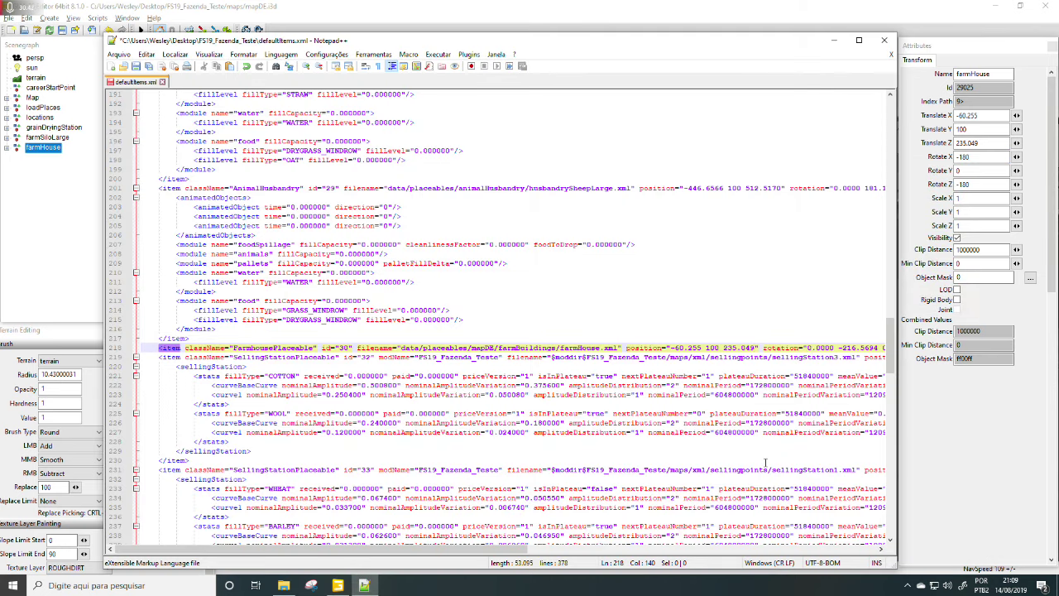
{"action": "left_click_drag", "start_coordinate": [525, 553], "coordinate": [670, 555]}
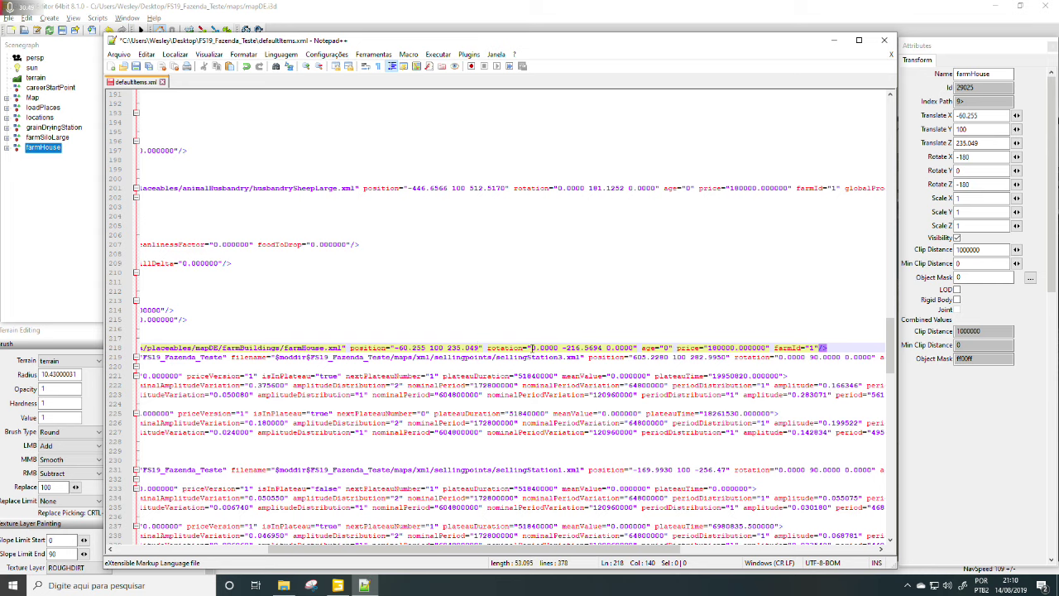
{"action": "type", "text": "-18"}
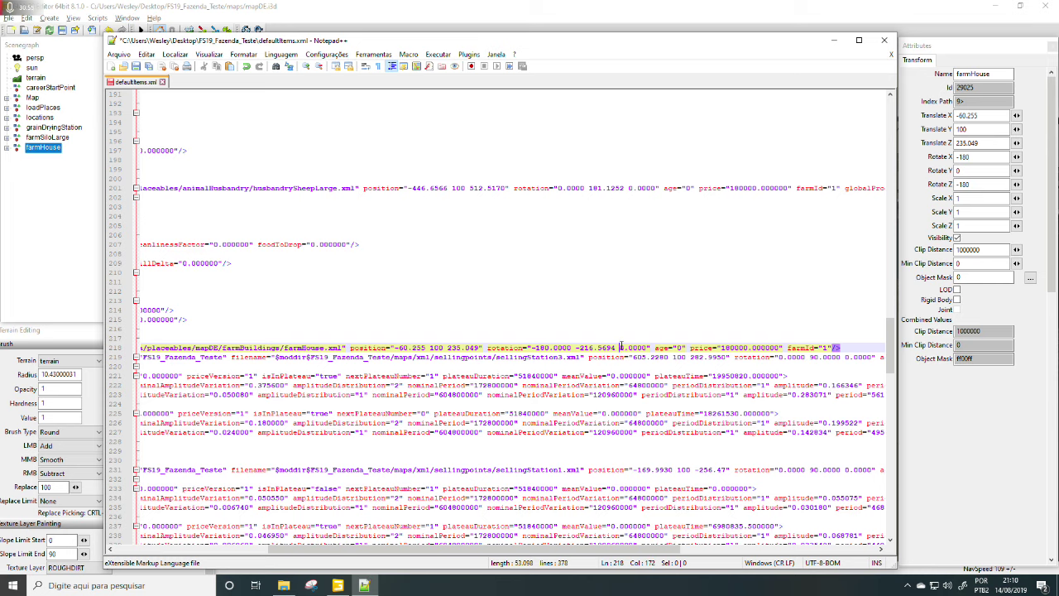
Step: Set the FarmhousePlaceable item's Z rotation to -180.0000 and Y rotation to 0, and save defaultItems.xml
{"action": "type", "text": "-18"}
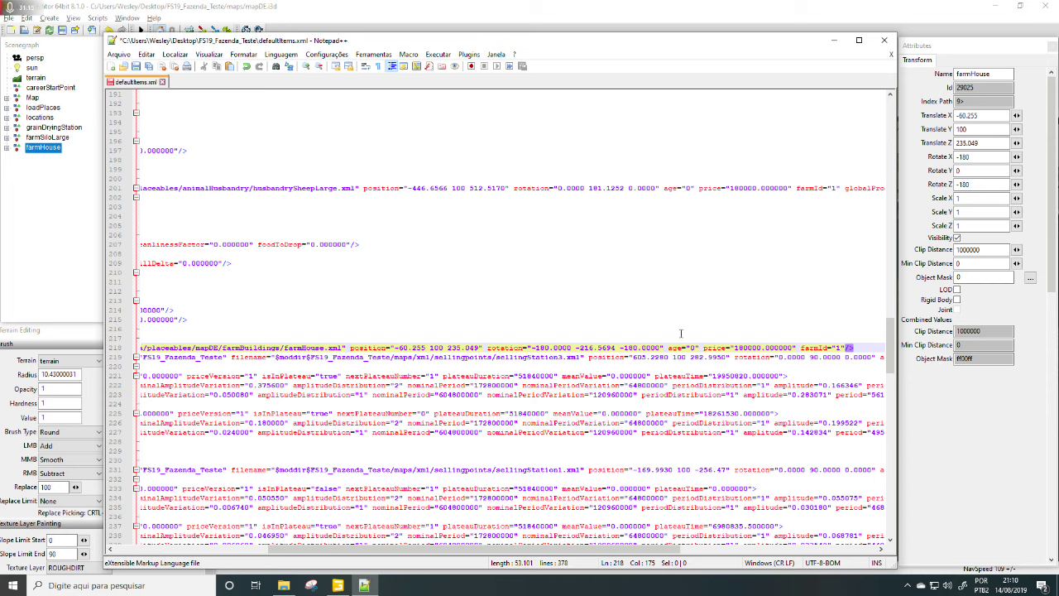
{"action": "left_click_drag", "start_coordinate": [616, 349], "coordinate": [582, 349]}
{"action": "type", "text": "0"}
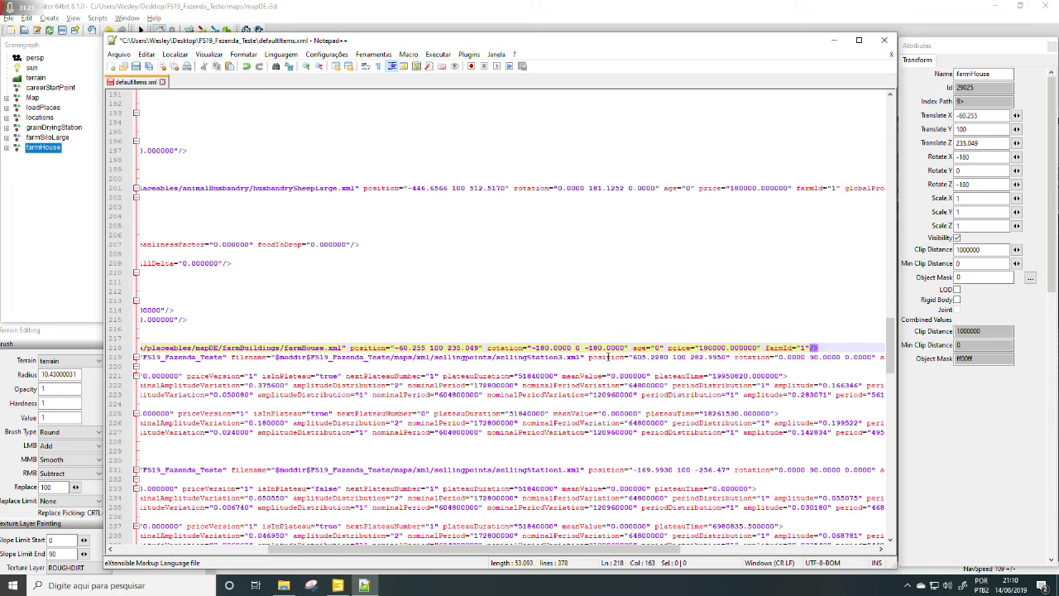
{"action": "left_click", "coordinate": [137, 67]}
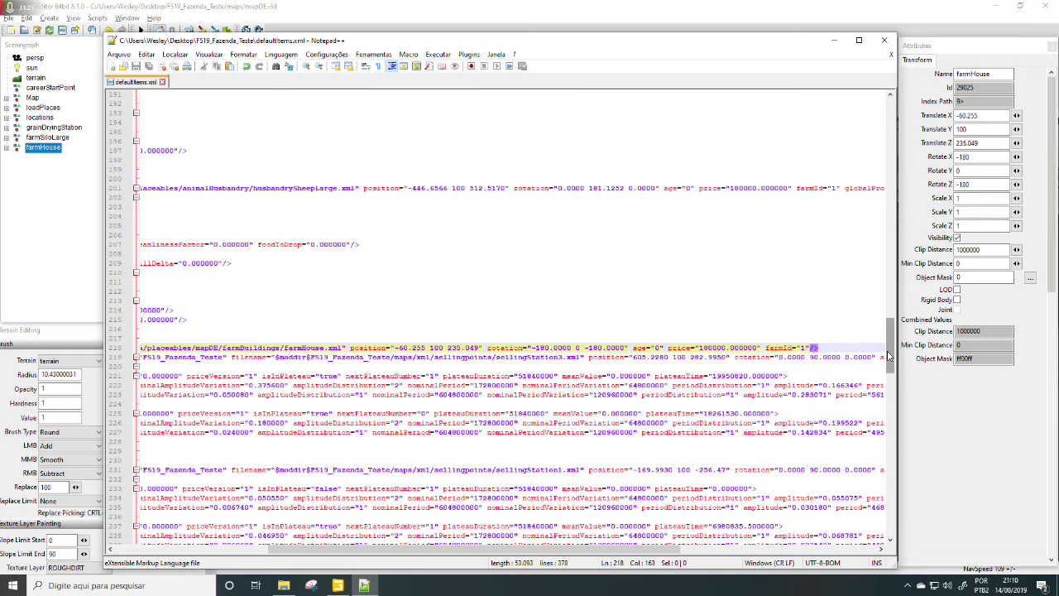
Step: Switch to GIANTS Editor, select farmSiloLarge in the scene and copy its object name from its attributes
{"action": "left_click_drag", "start_coordinate": [888, 356], "coordinate": [890, 132]}
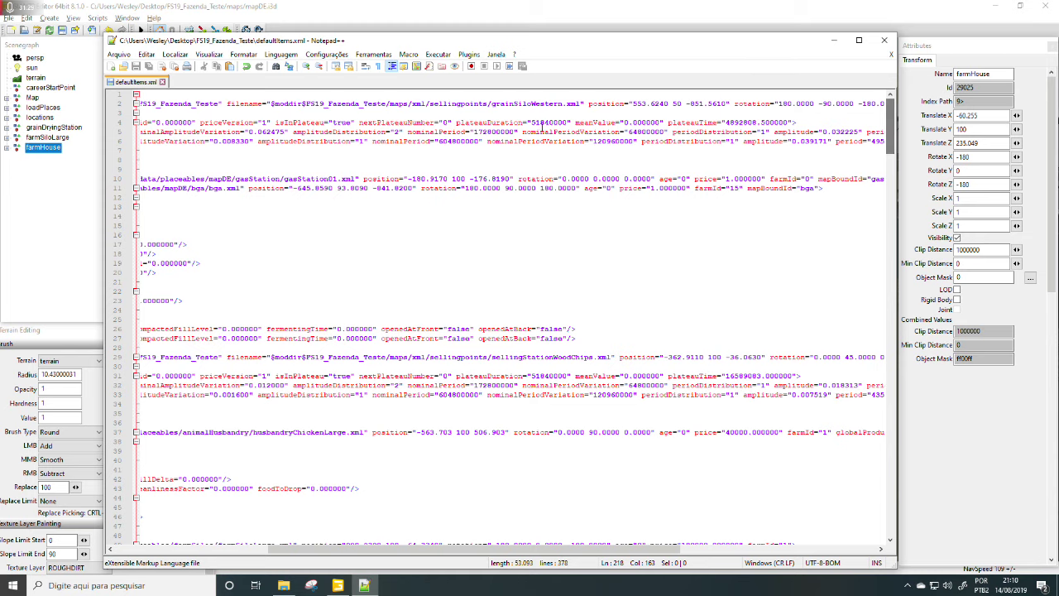
{"action": "left_click", "coordinate": [52, 139]}
{"action": "left_click", "coordinate": [50, 138]}
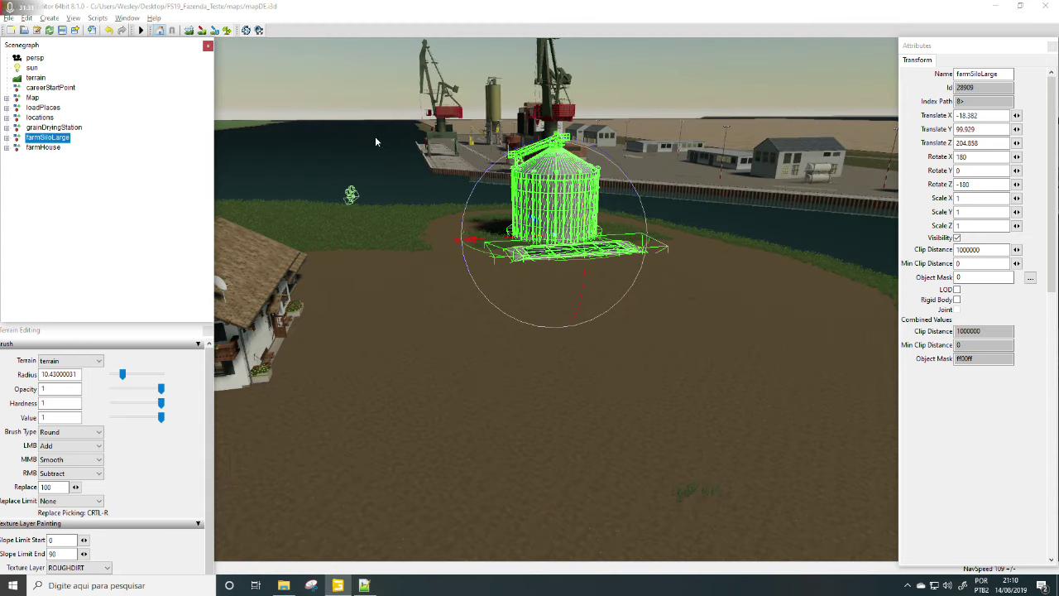
{"action": "double_click", "coordinate": [964, 75]}
{"action": "key", "text": "ctrl+c"}
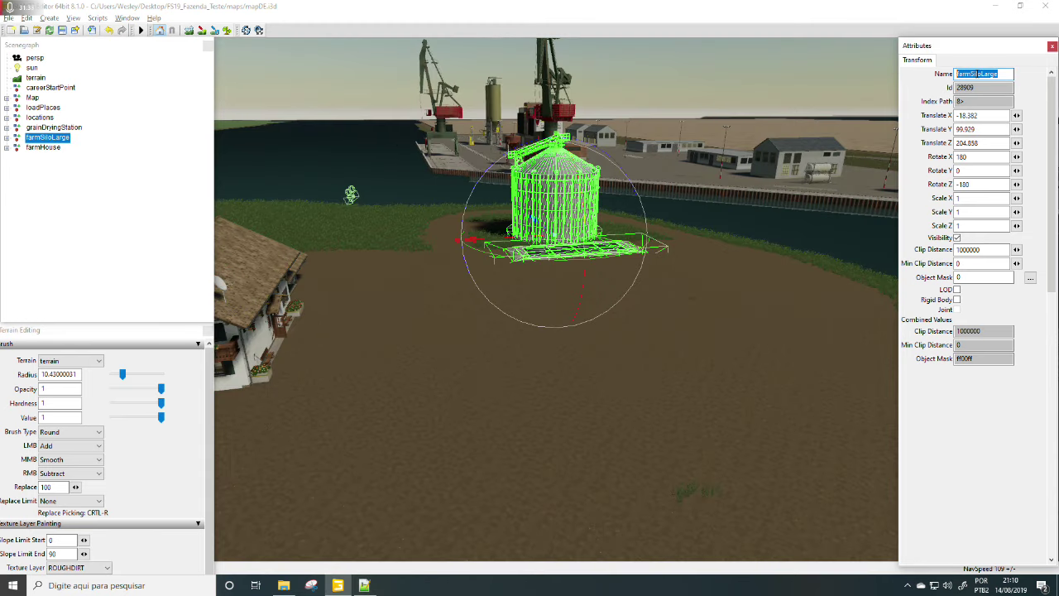
{"action": "right_click", "coordinate": [958, 77]}
{"action": "left_click", "coordinate": [828, 109]}
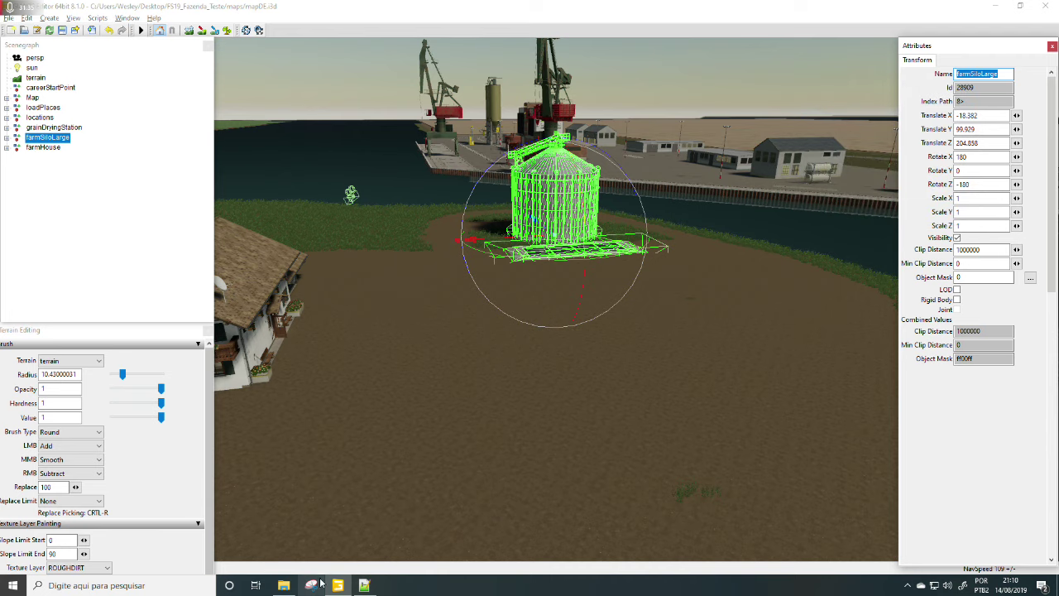
Step: Switch to Notepad++ and search defaultItems.xml for farmSiloLarge to locate its item entry
{"action": "left_click", "coordinate": [364, 586]}
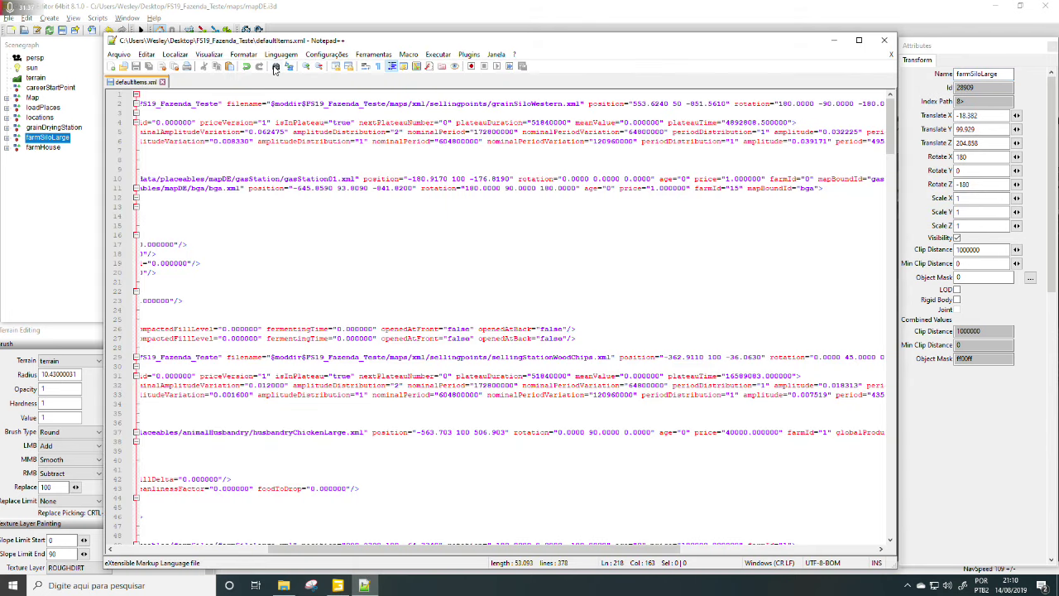
{"action": "left_click", "coordinate": [276, 67]}
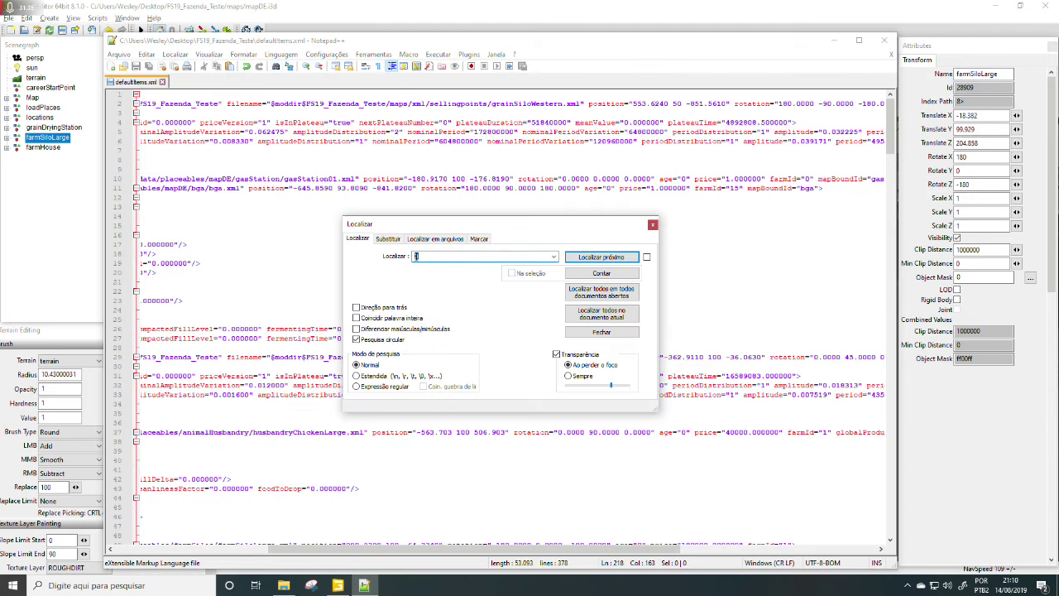
{"action": "right_click", "coordinate": [417, 257]}
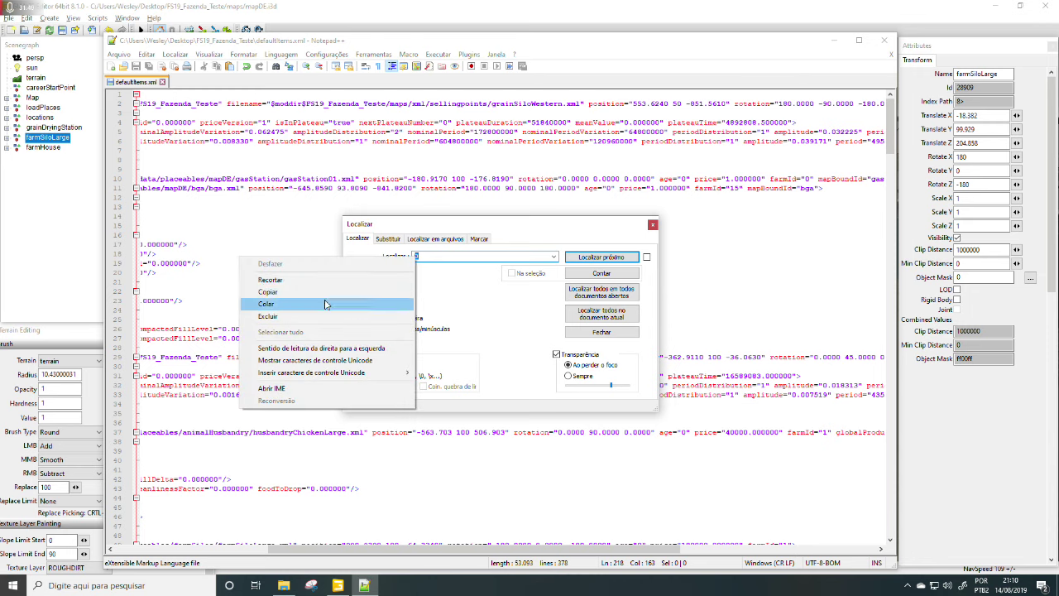
{"action": "left_click", "coordinate": [269, 305]}
{"action": "left_click", "coordinate": [588, 273]}
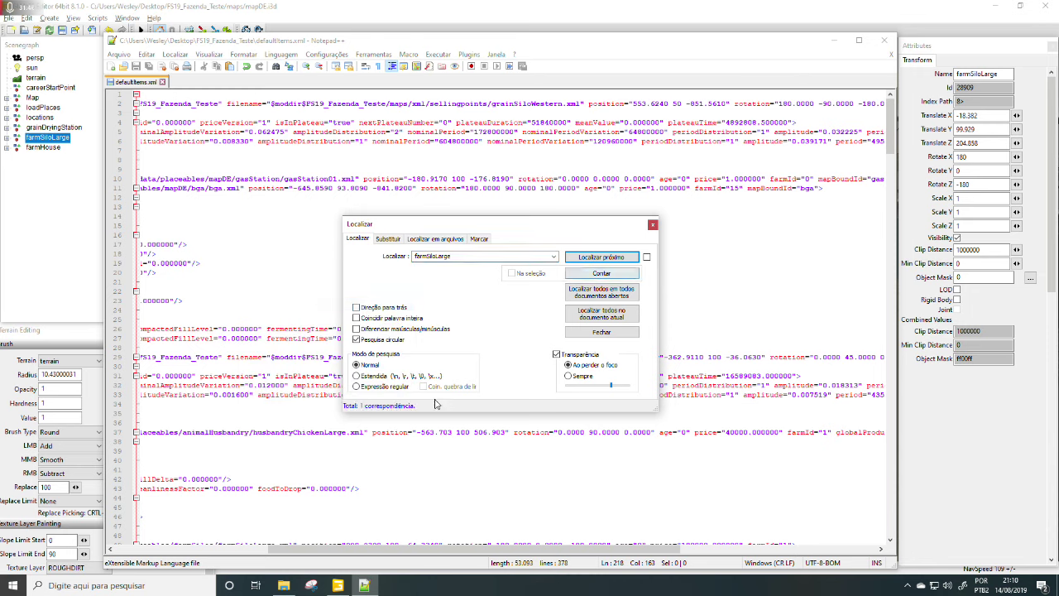
{"action": "left_click", "coordinate": [601, 257]}
{"action": "left_click", "coordinate": [652, 224]}
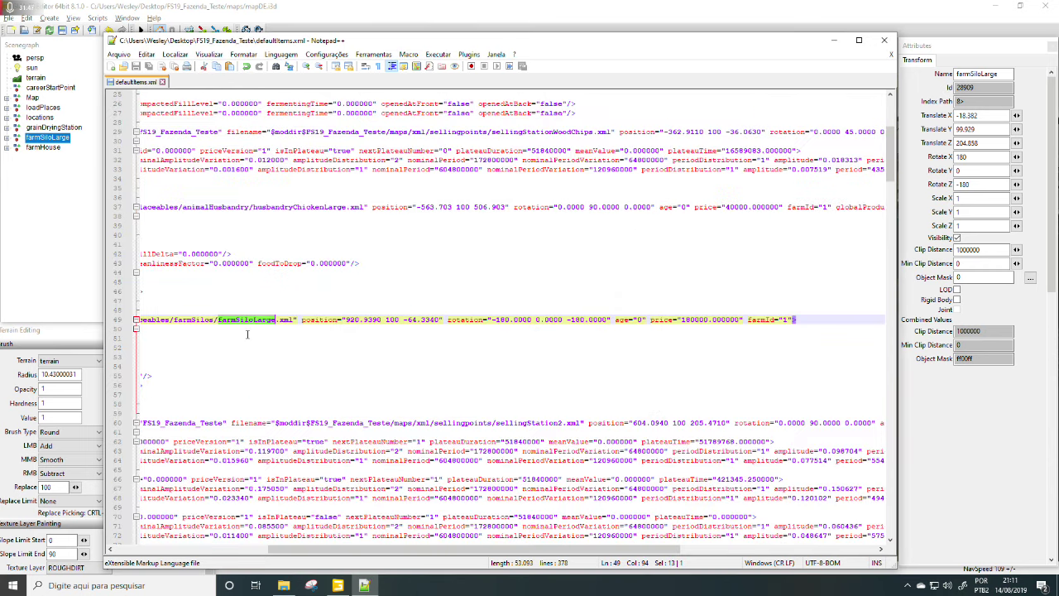
Step: Replace the X coordinate in the farmSiloLarge SiloPlaceable item's position with -18.382, matching its Translate X
{"action": "left_click_drag", "start_coordinate": [421, 548], "coordinate": [228, 548]}
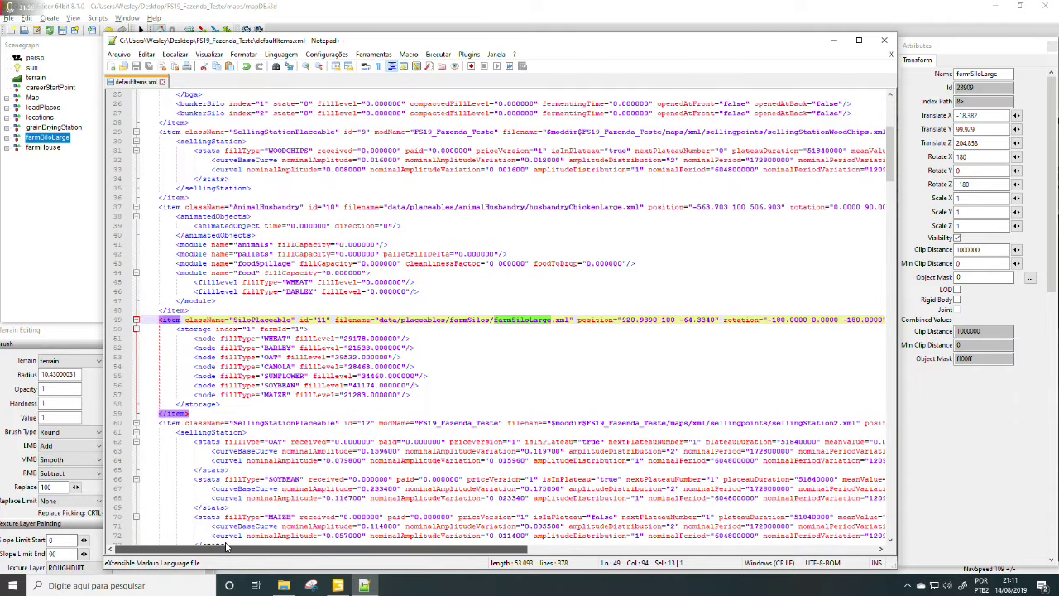
{"action": "left_click_drag", "start_coordinate": [229, 548], "coordinate": [250, 547]}
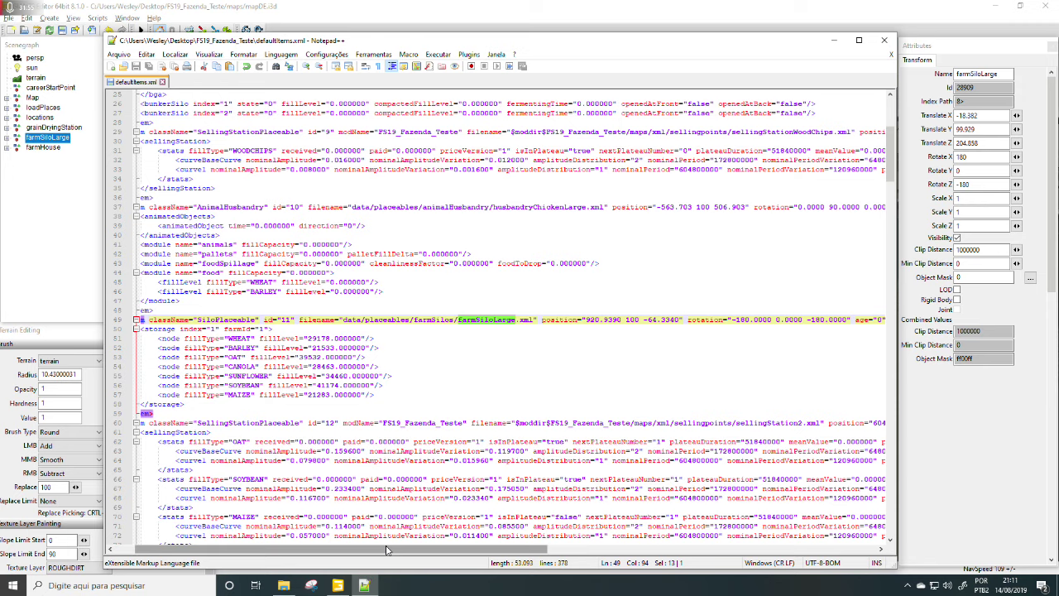
{"action": "left_click_drag", "start_coordinate": [386, 547], "coordinate": [489, 548]}
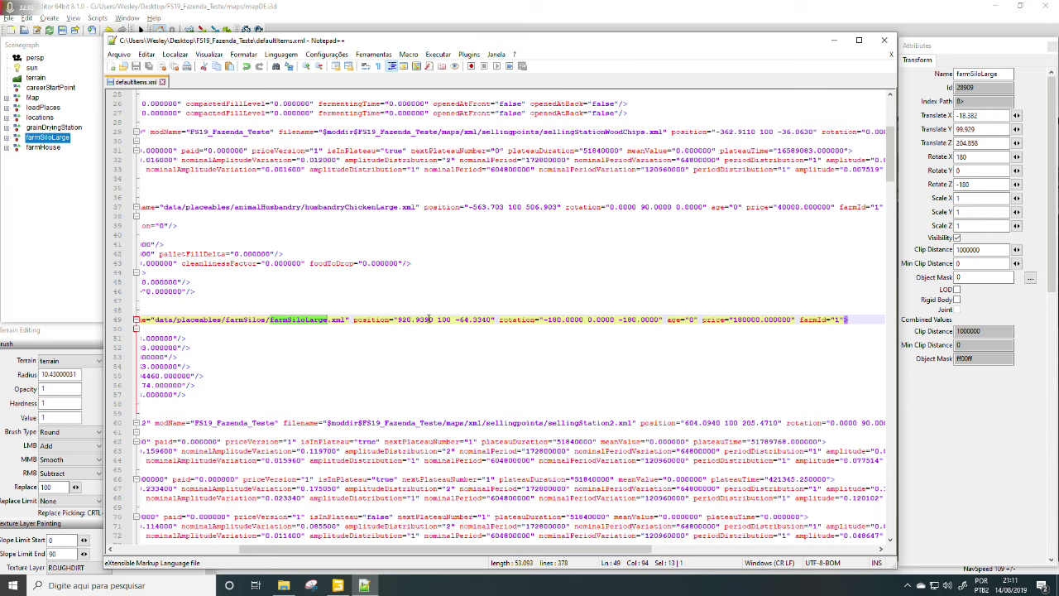
{"action": "left_click_drag", "start_coordinate": [435, 320], "coordinate": [398, 320]}
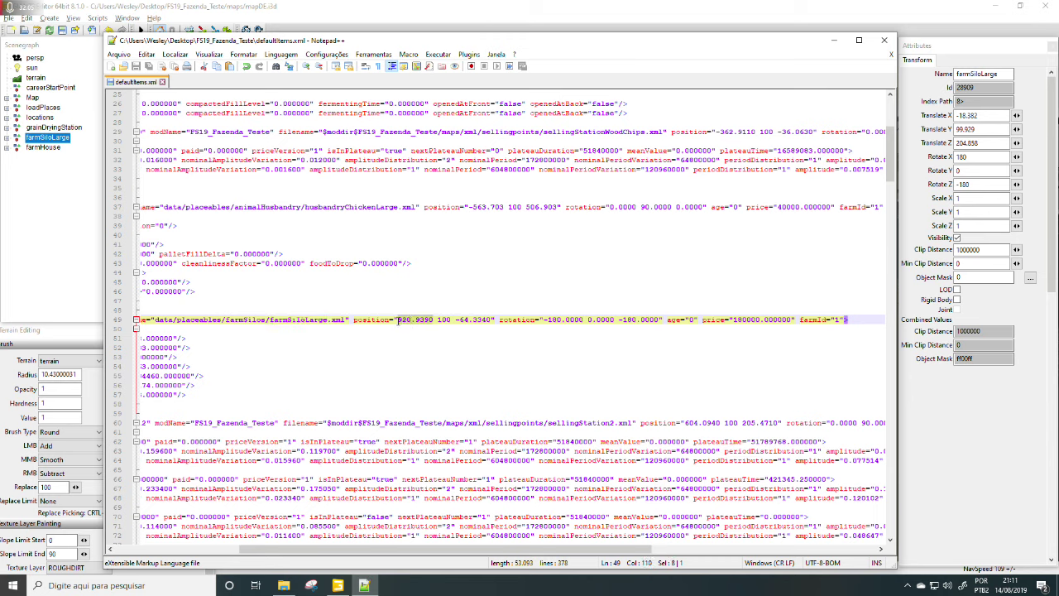
{"action": "type", "text": "-18"}
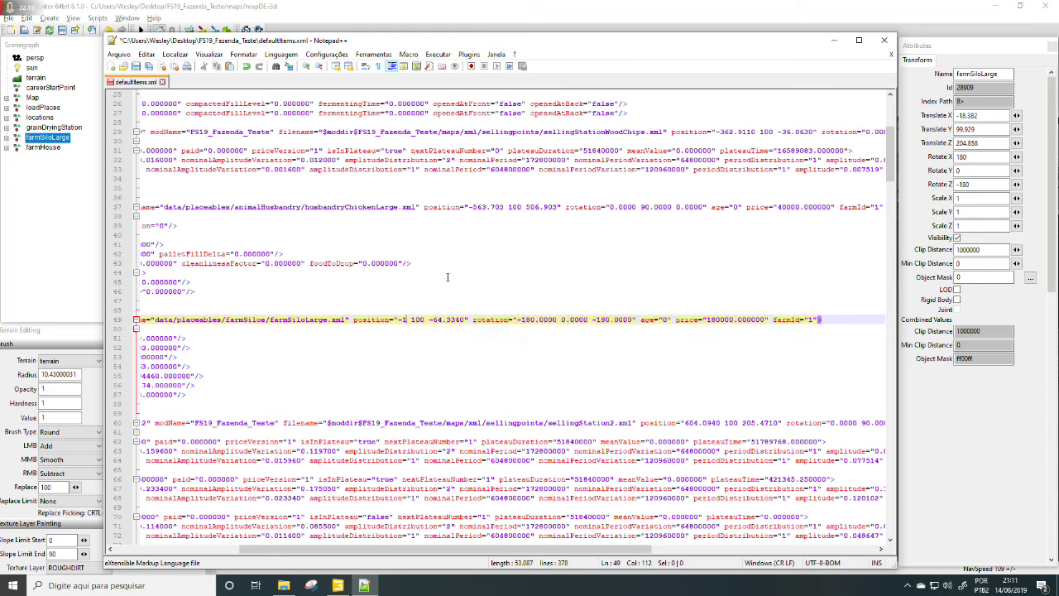
{"action": "type", "text": "."}
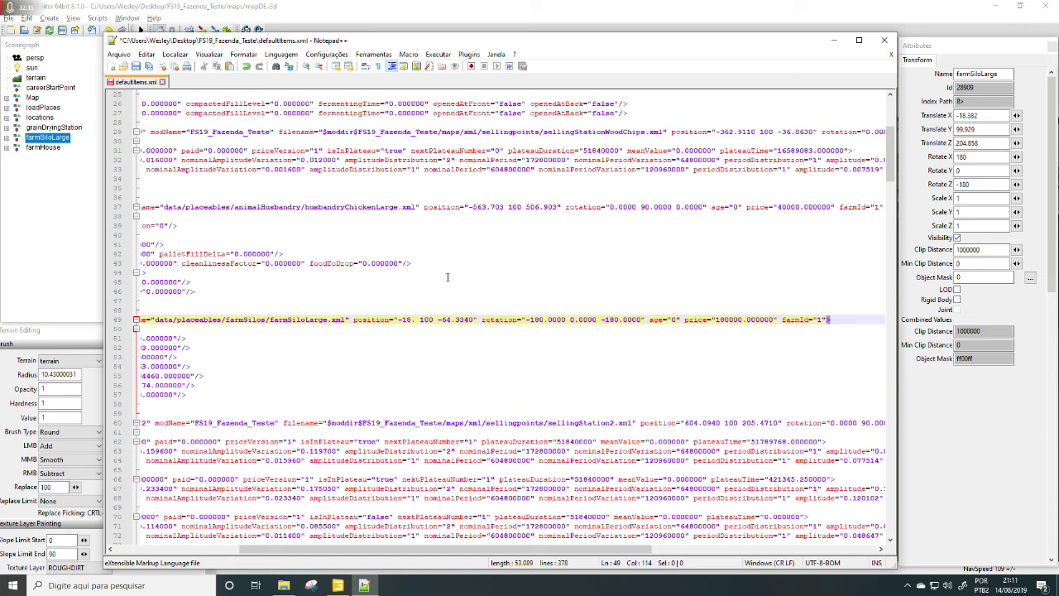
{"action": "type", "text": "382"}
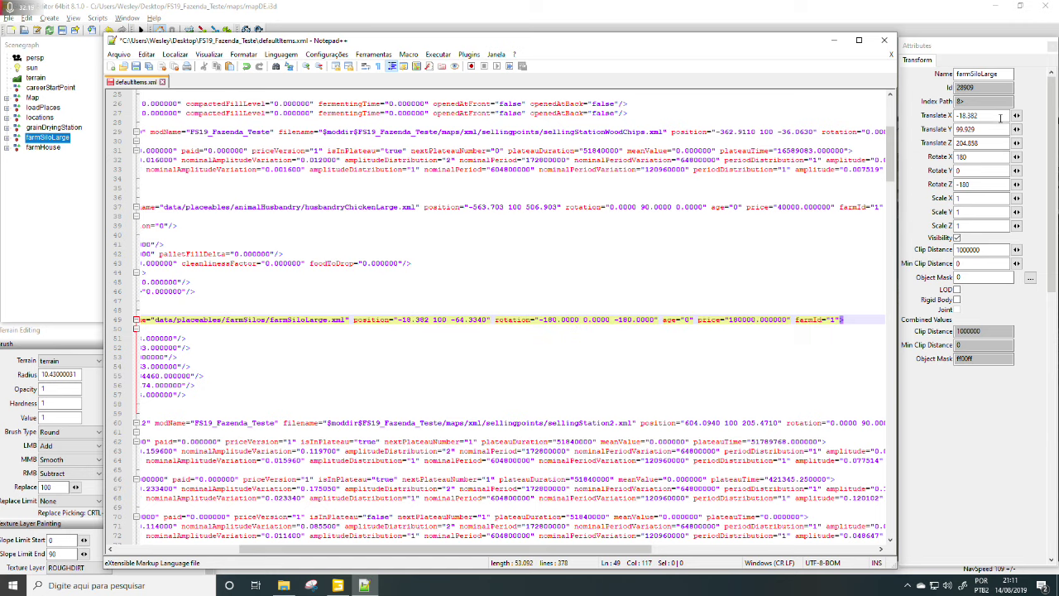
Step: Copy farmSiloLarge's Translate Y from GIANTS Editor and replace the Y coordinate in its SiloPlaceable position in defaultItems.xml with 99.929
{"action": "left_click_drag", "start_coordinate": [983, 129], "coordinate": [951, 132]}
{"action": "key", "text": "ctrl+c"}
{"action": "right_click", "coordinate": [967, 128]}
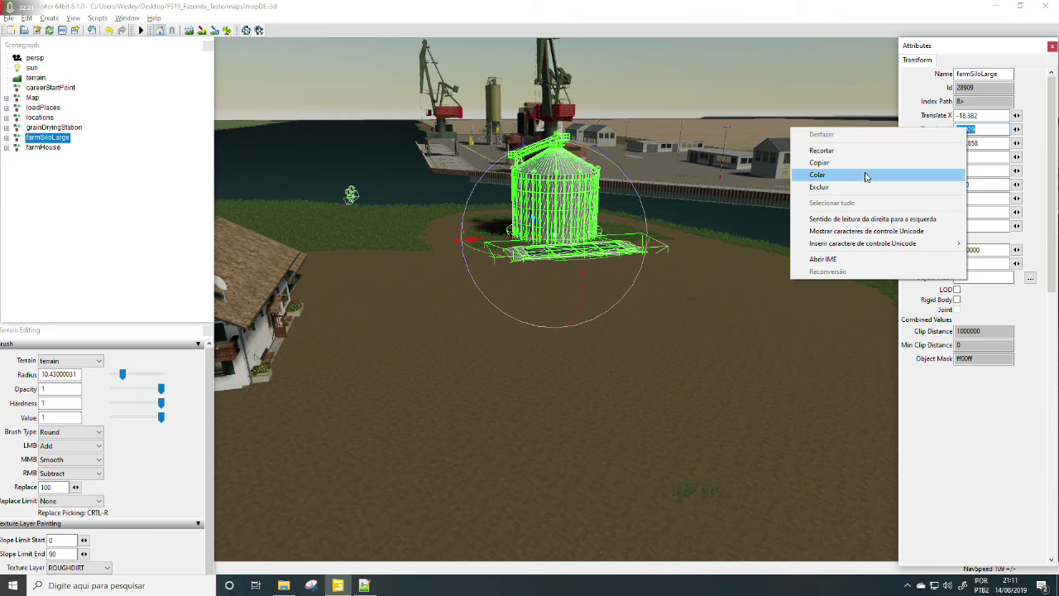
{"action": "left_click", "coordinate": [866, 158]}
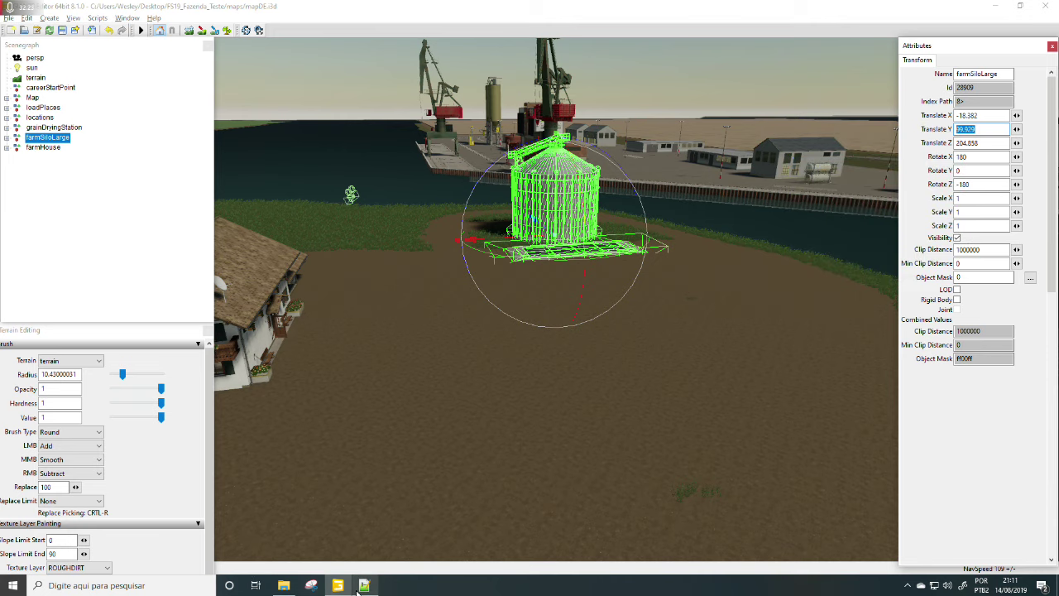
{"action": "left_click", "coordinate": [364, 584]}
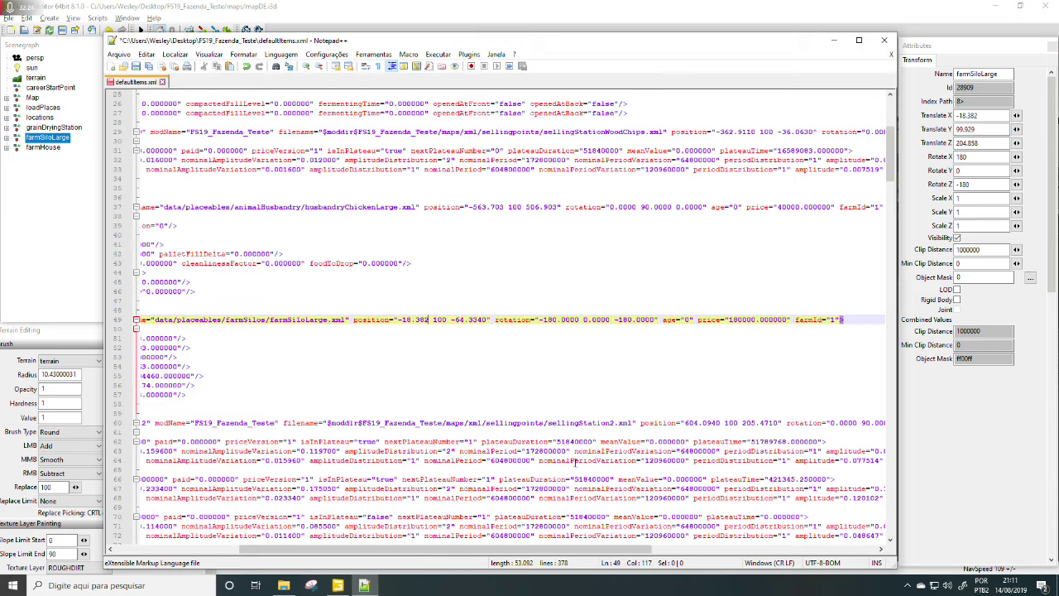
{"action": "double_click", "coordinate": [438, 319]}
{"action": "right_click", "coordinate": [443, 321]}
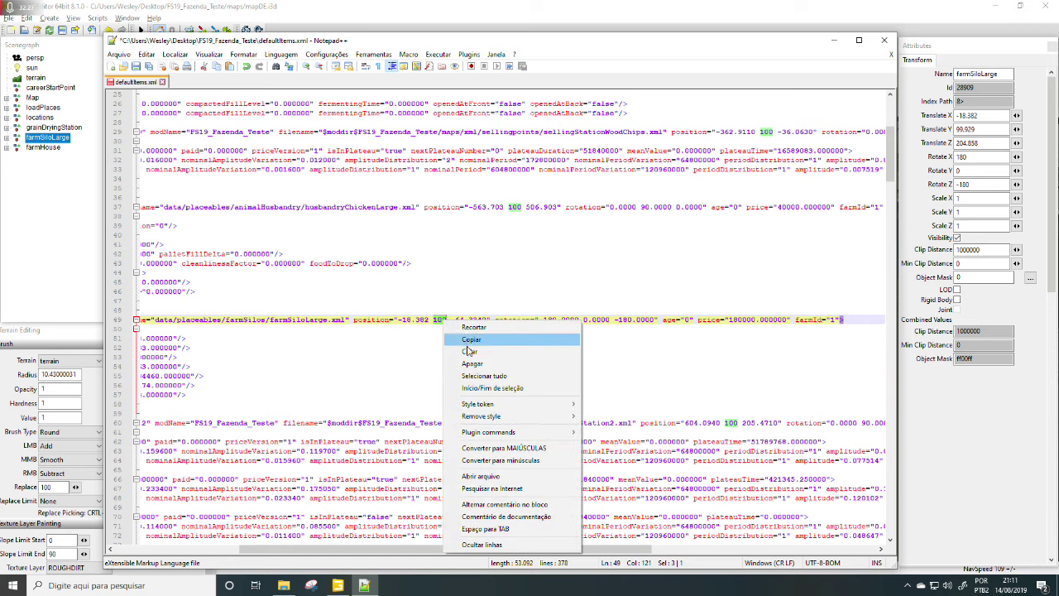
{"action": "left_click", "coordinate": [469, 350]}
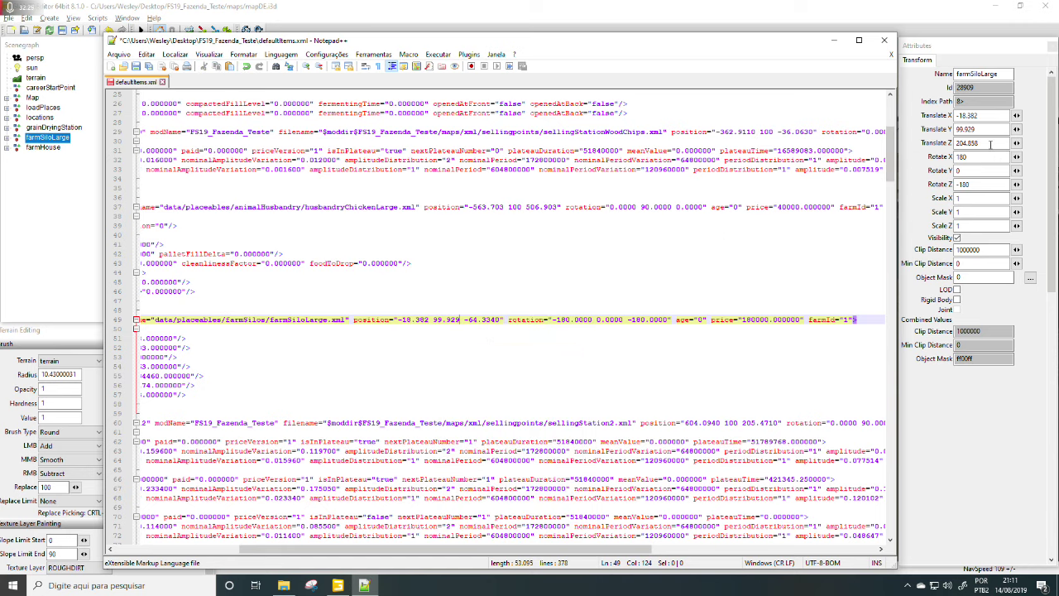
Step: Copy farmSiloLarge's Translate Z and replace the Z coordinate in its SiloPlaceable position in defaultItems.xml with 204.858
{"action": "left_click_drag", "start_coordinate": [990, 143], "coordinate": [959, 143]}
{"action": "key", "text": "ctrl+c"}
{"action": "right_click", "coordinate": [960, 145]}
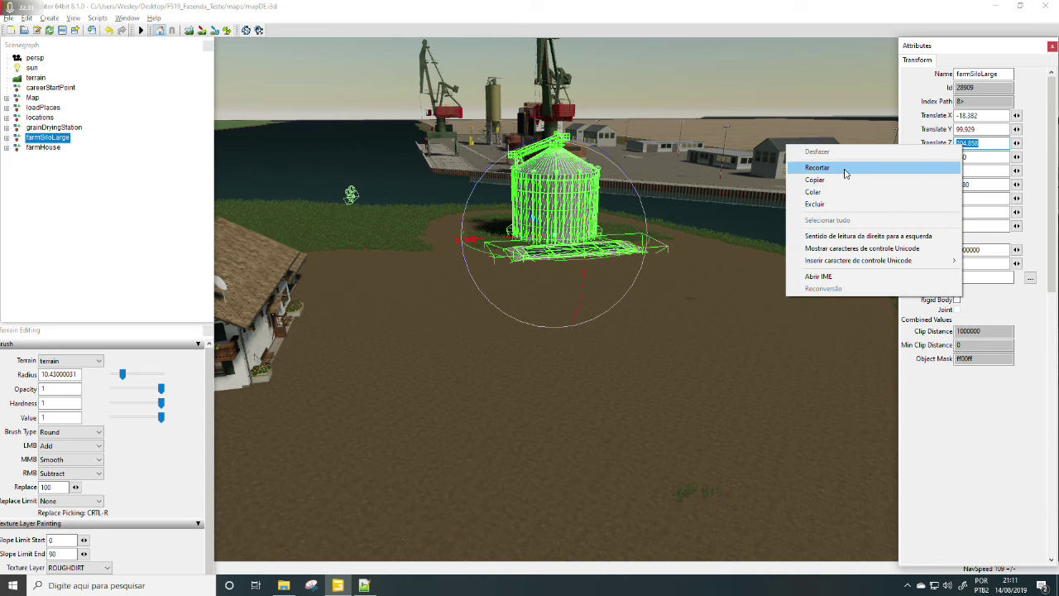
{"action": "left_click", "coordinate": [825, 182]}
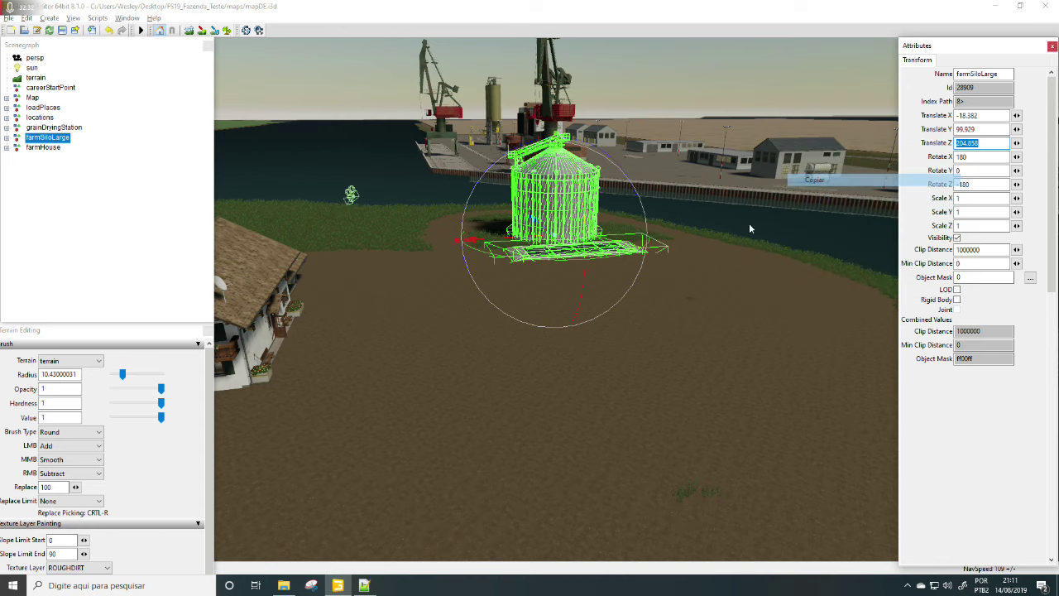
{"action": "left_click", "coordinate": [363, 586]}
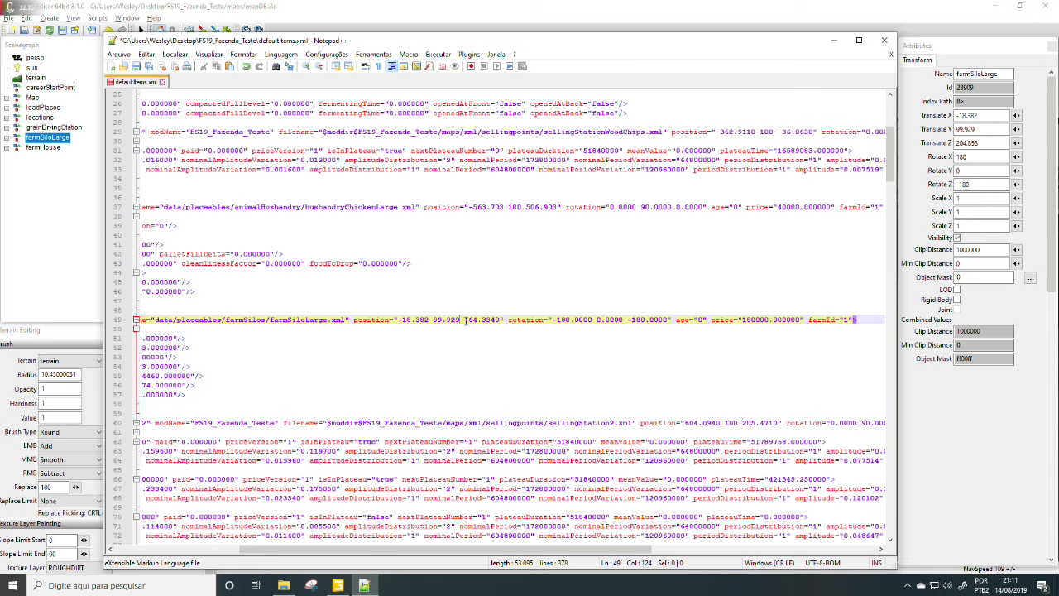
{"action": "left_click_drag", "start_coordinate": [465, 320], "coordinate": [497, 322]}
{"action": "right_click", "coordinate": [499, 320]}
{"action": "left_click", "coordinate": [513, 354]}
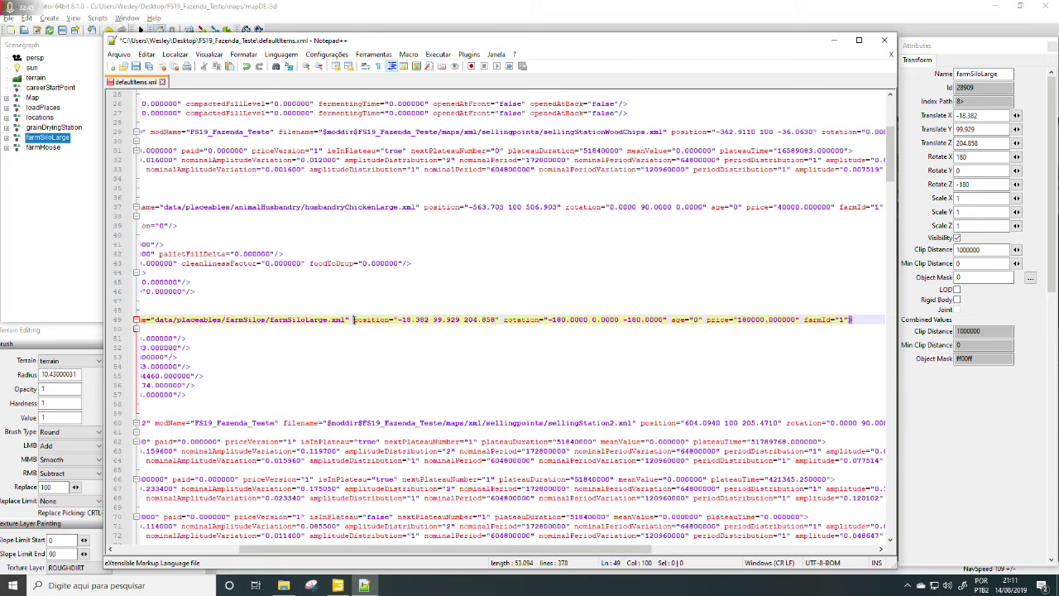
Step: Set the X rotation of the farmSiloLarge SiloPlaceable item to 180.0000, matching its Rotate X, and save defaultItems.xml
{"action": "left_click_drag", "start_coordinate": [353, 320], "coordinate": [394, 320]}
{"action": "left_click_drag", "start_coordinate": [501, 320], "coordinate": [544, 325]}
{"action": "left_click", "coordinate": [590, 384]}
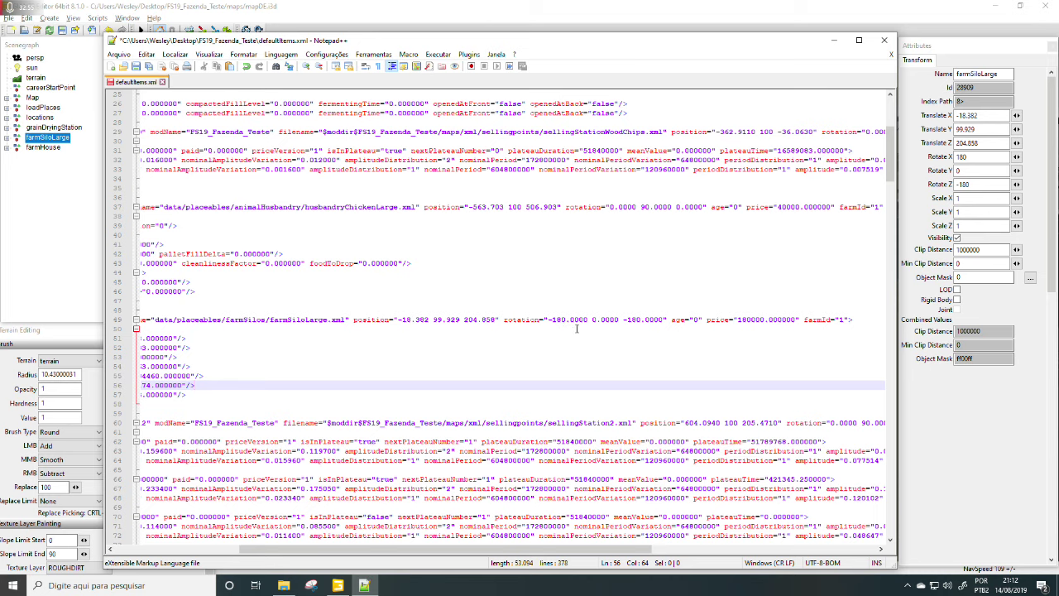
{"action": "left_click", "coordinate": [970, 157]}
{"action": "left_click", "coordinate": [553, 319]}
{"action": "key", "text": "BackSpace"}
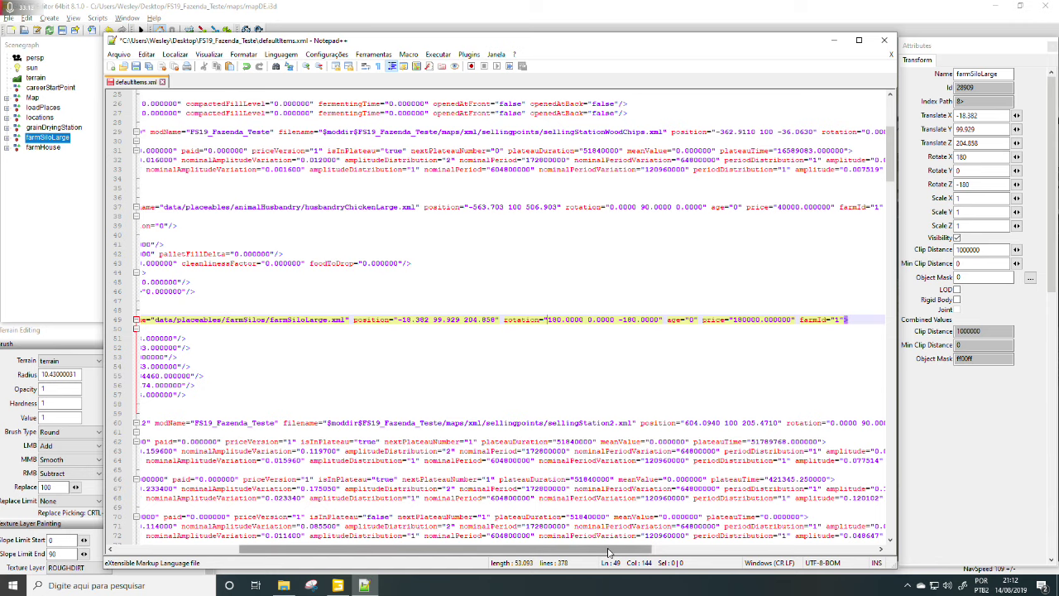
{"action": "left_click_drag", "start_coordinate": [613, 550], "coordinate": [816, 551]}
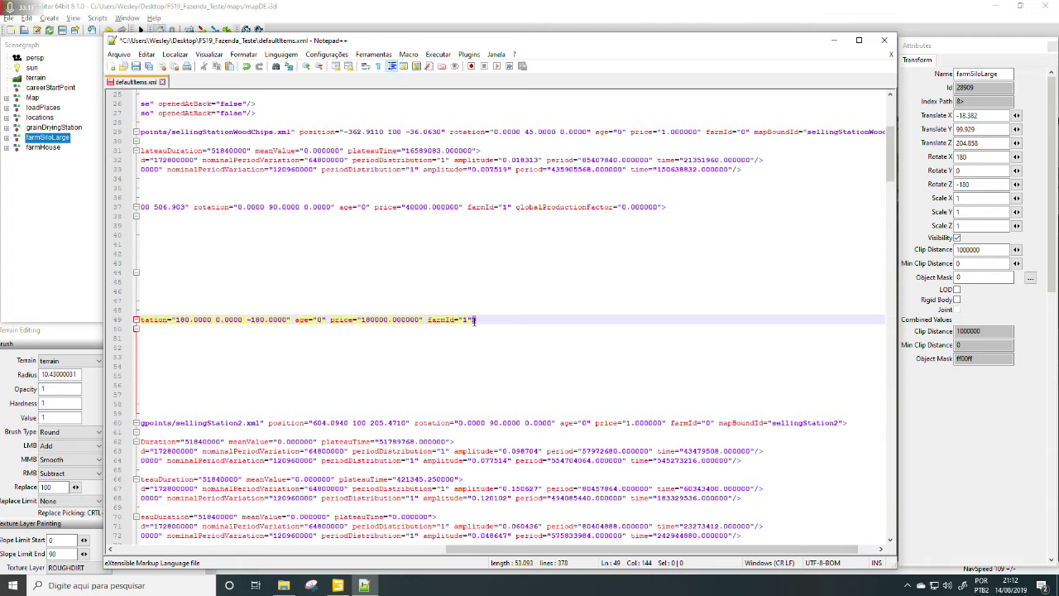
{"action": "left_click_drag", "start_coordinate": [609, 550], "coordinate": [249, 553]}
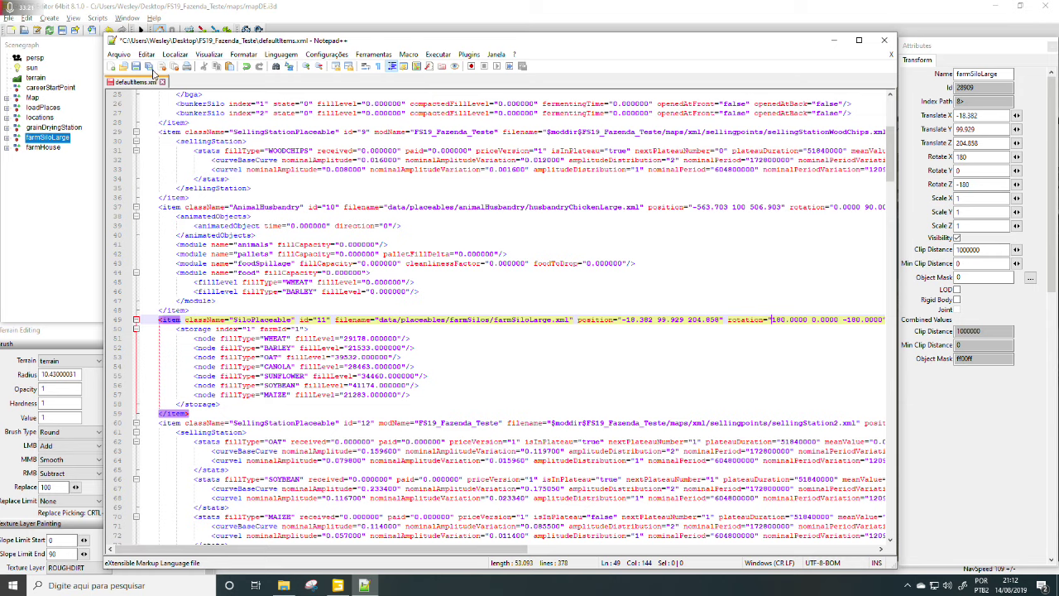
{"action": "left_click", "coordinate": [136, 68]}
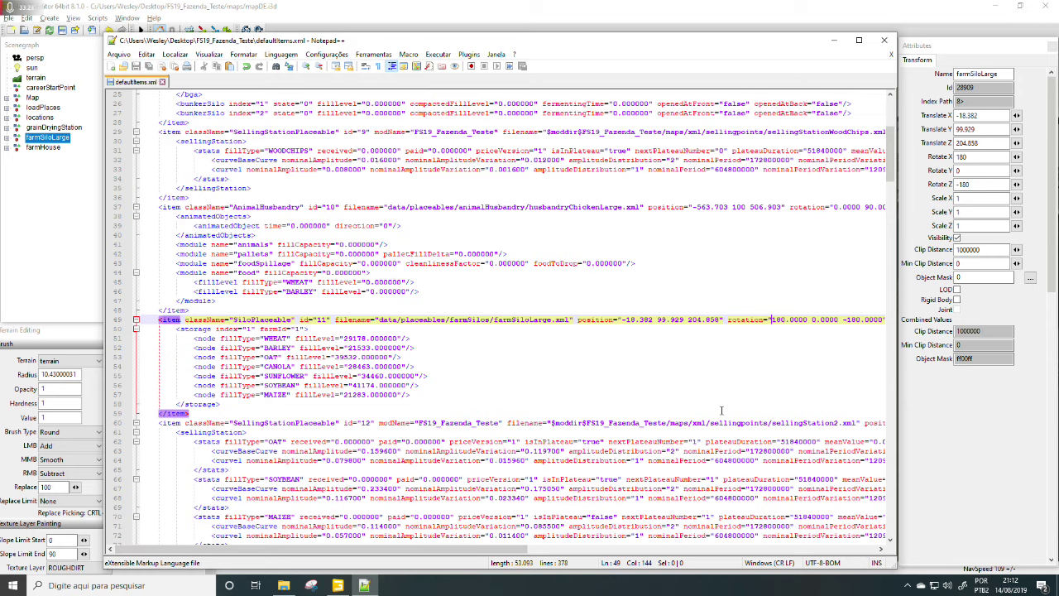
Step: Switch to GIANTS Editor, select grainDryingStation in the scene and copy its object name from its attributes
{"action": "left_click_drag", "start_coordinate": [459, 551], "coordinate": [514, 551]}
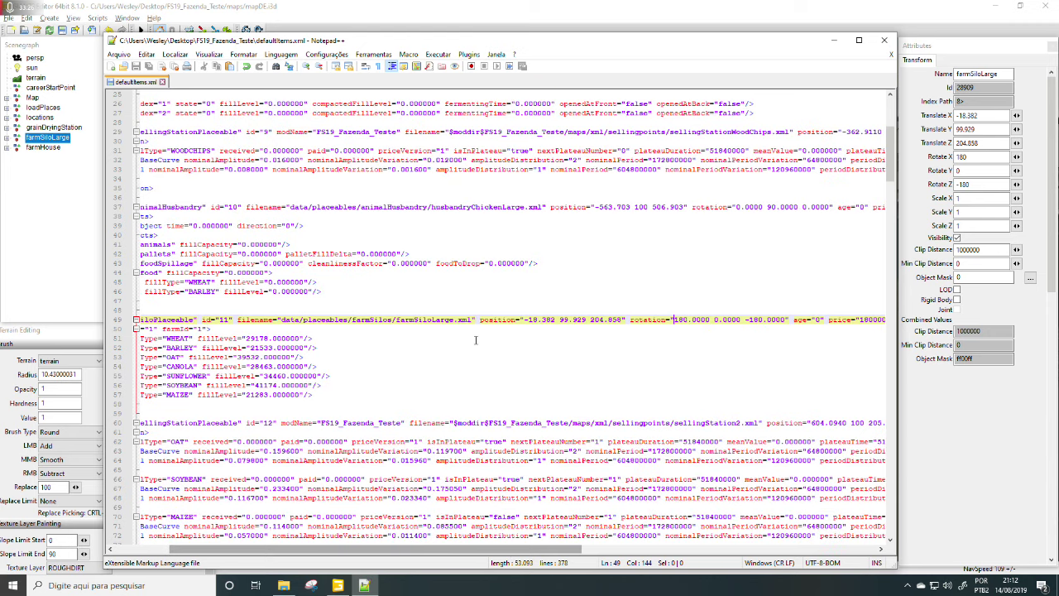
{"action": "left_click", "coordinate": [68, 127]}
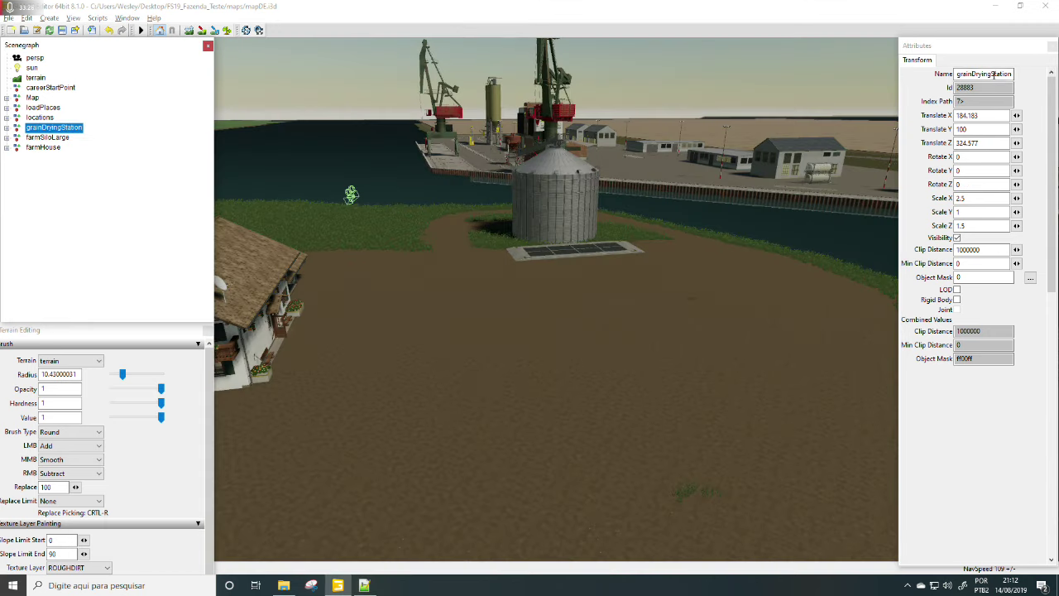
{"action": "double_click", "coordinate": [1005, 73]}
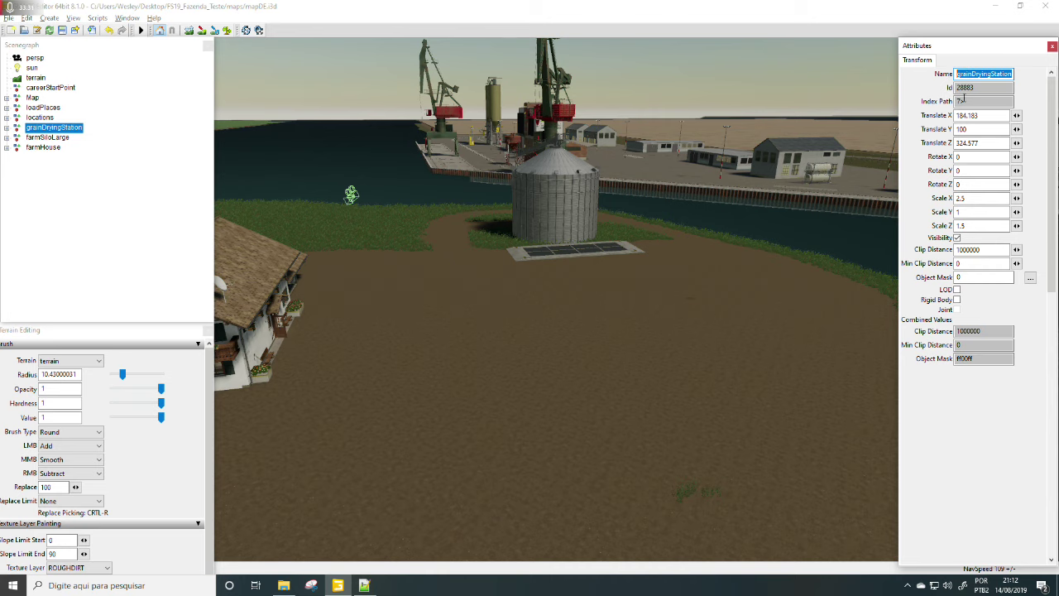
{"action": "right_click", "coordinate": [984, 74]}
{"action": "left_click", "coordinate": [861, 108]}
Step: Switch to Notepad++ and search defaultItems.xml for grainDryingStation to locate its SellingStationPlaceable item
{"action": "left_click", "coordinate": [368, 585]}
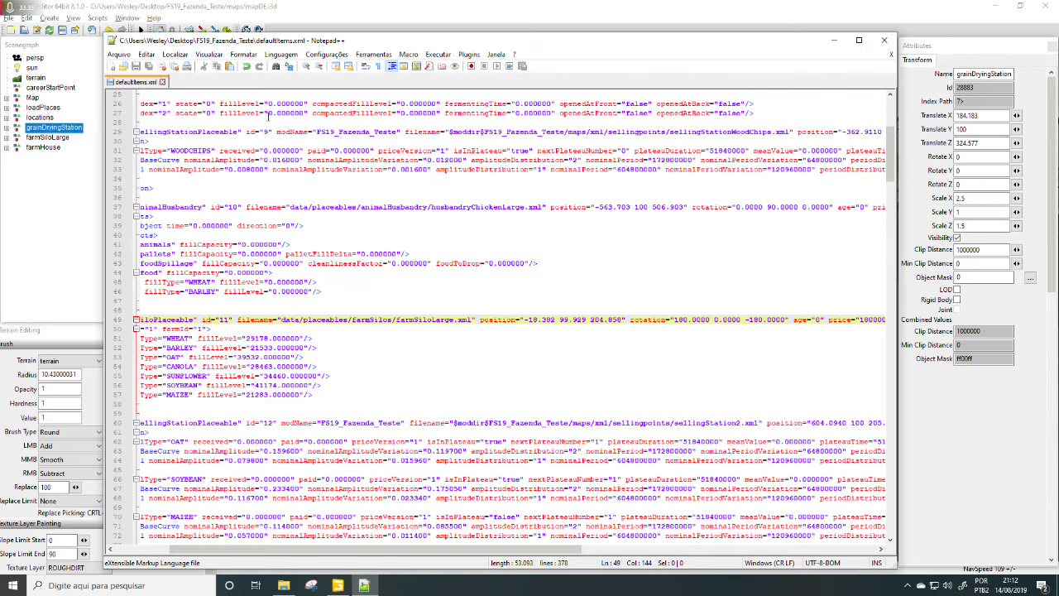
{"action": "key", "text": "shift+Right"}
{"action": "key", "text": "shift+Right"}
{"action": "key", "text": "shift+Right"}
{"action": "left_click", "coordinate": [275, 66]}
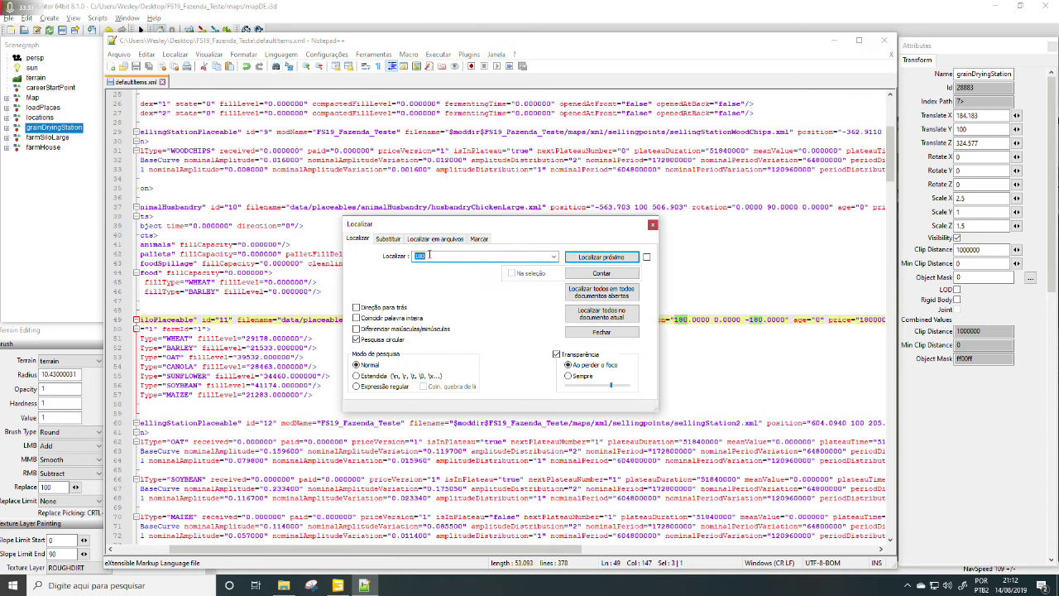
{"action": "right_click", "coordinate": [422, 256]}
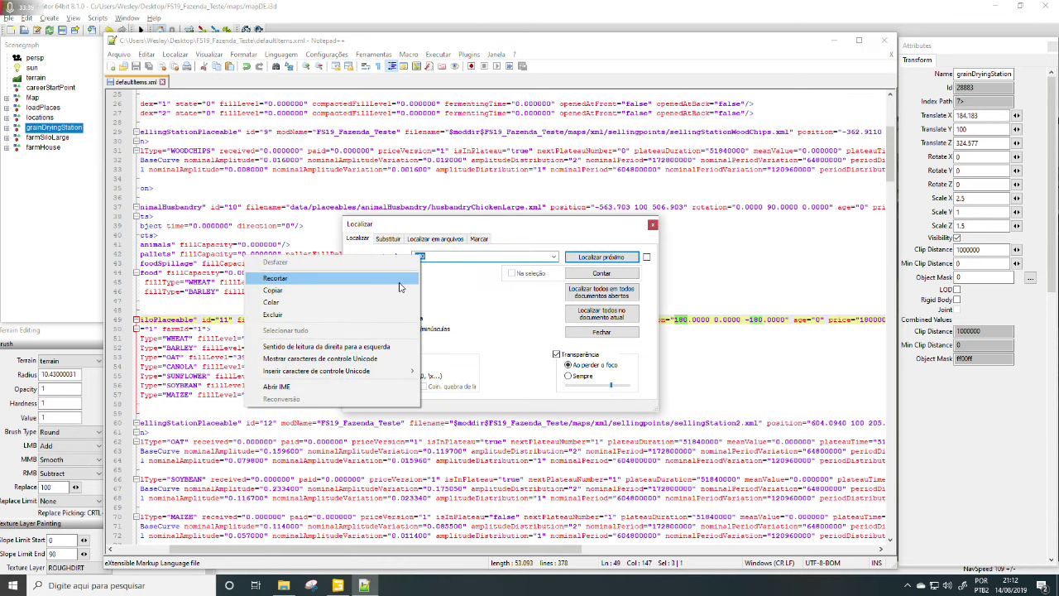
{"action": "left_click", "coordinate": [286, 303]}
{"action": "left_click", "coordinate": [602, 273]}
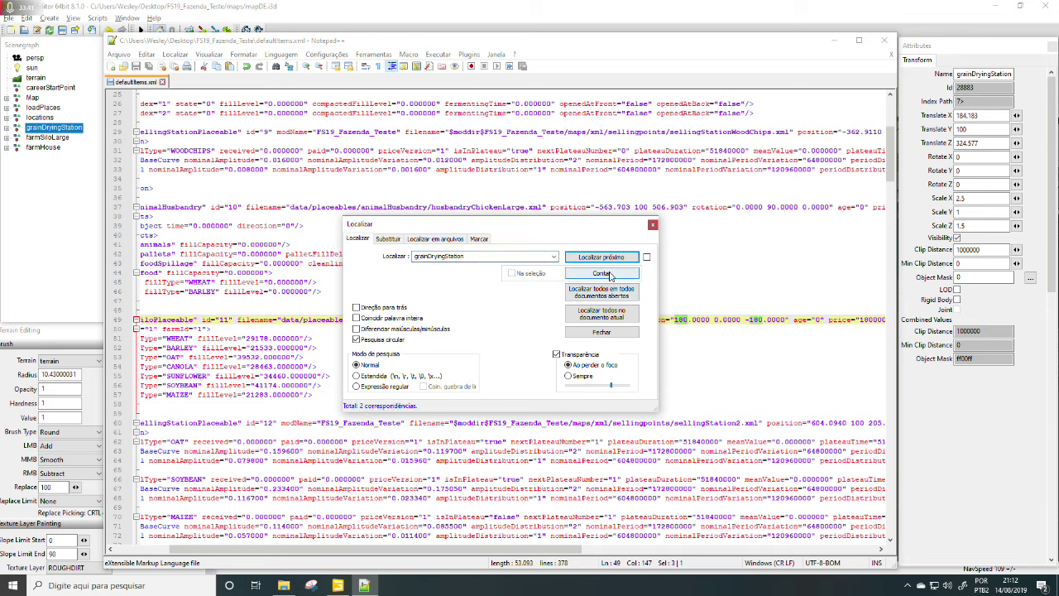
{"action": "left_click", "coordinate": [600, 258]}
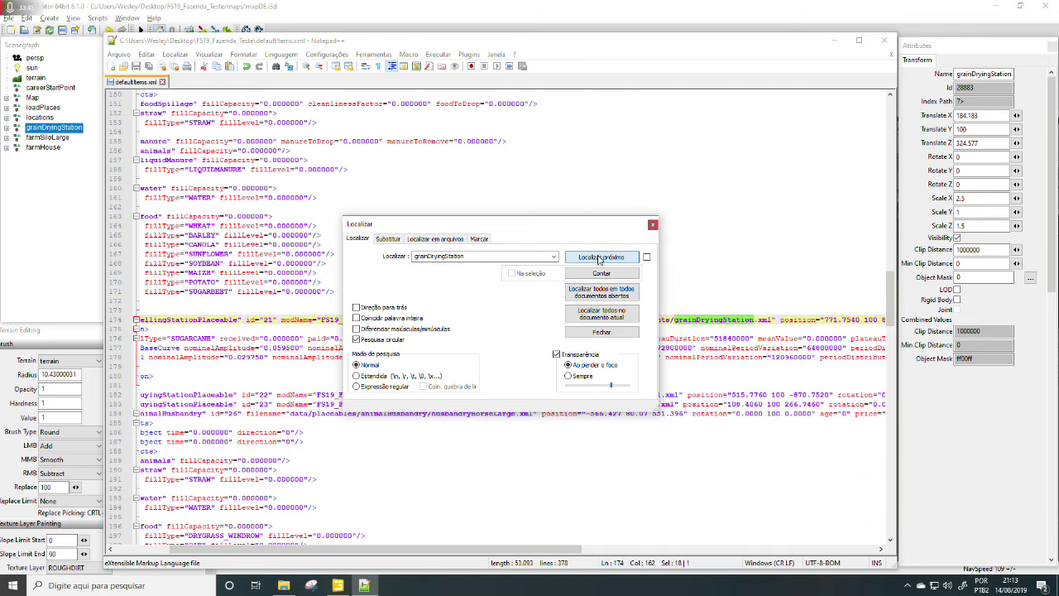
{"action": "left_click", "coordinate": [653, 224]}
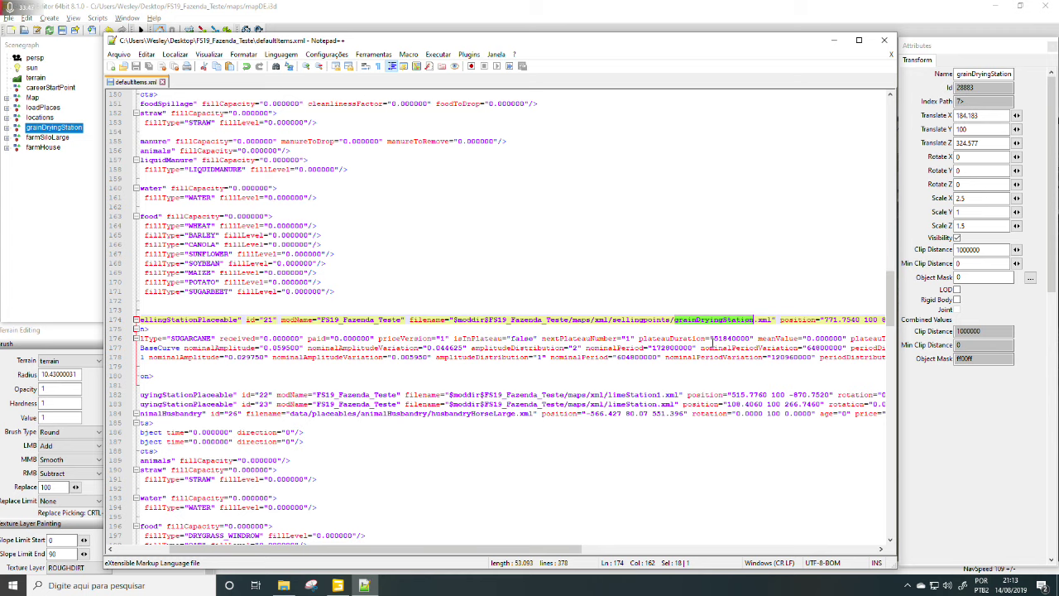
Step: Copy grainDryingStation's Translate X from GIANTS Editor and replace the X coordinate in its SellingStationPlaceable position in defaultItems.xml with 184.183
{"action": "left_click_drag", "start_coordinate": [458, 549], "coordinate": [686, 552]}
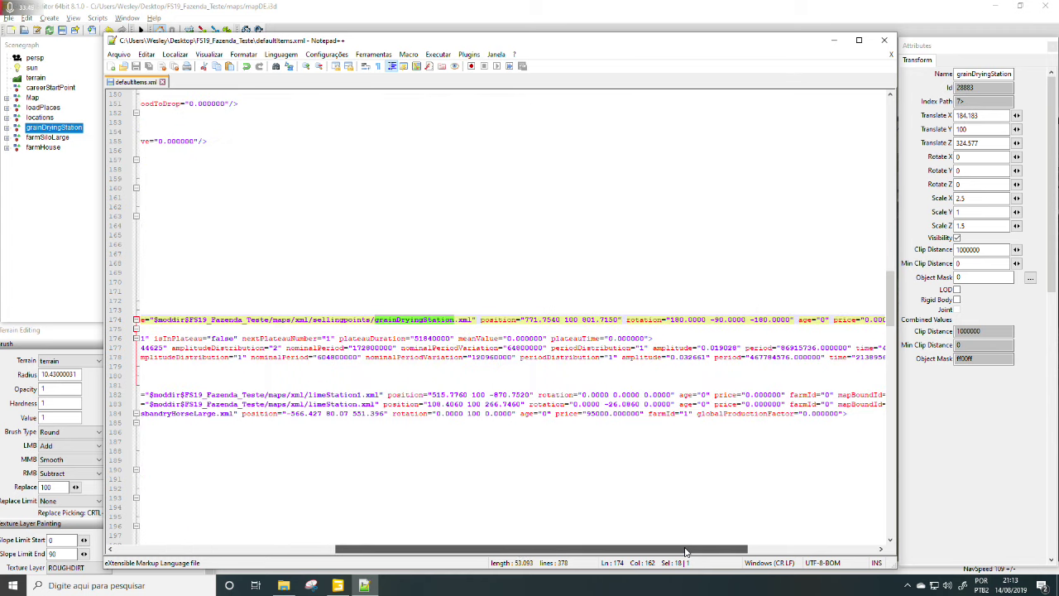
{"action": "left_click_drag", "start_coordinate": [523, 320], "coordinate": [621, 319]}
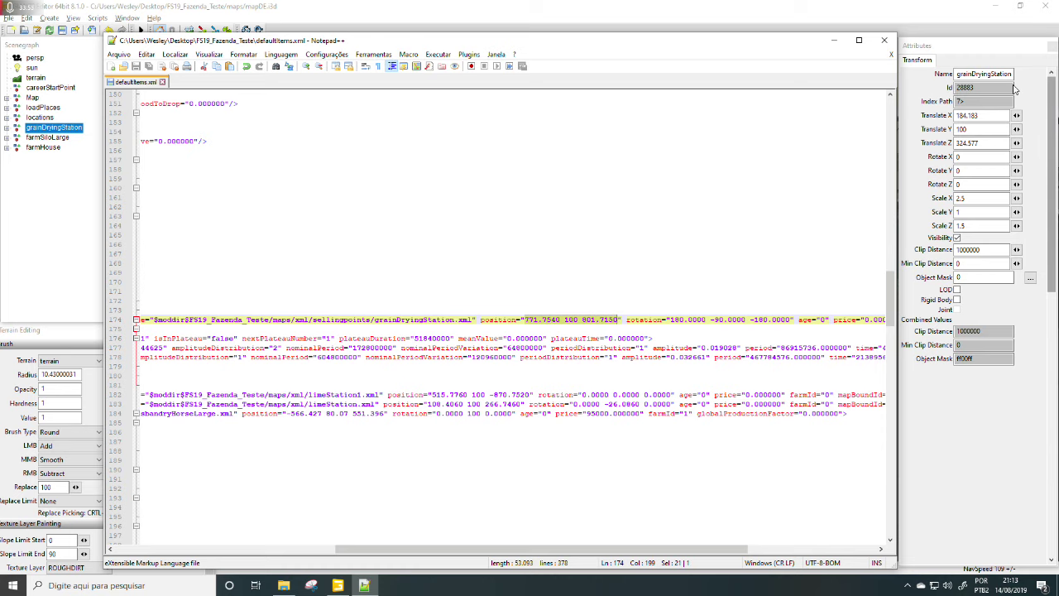
{"action": "left_click", "coordinate": [982, 116]}
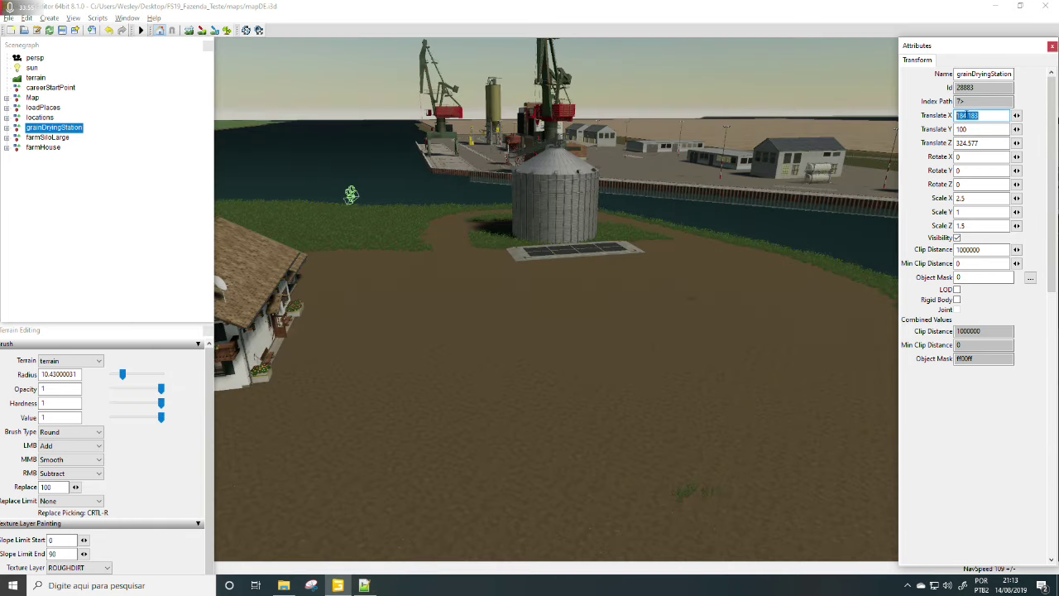
{"action": "right_click", "coordinate": [972, 112]}
{"action": "left_click", "coordinate": [853, 147]}
{"action": "mouse_move", "coordinate": [362, 588]}
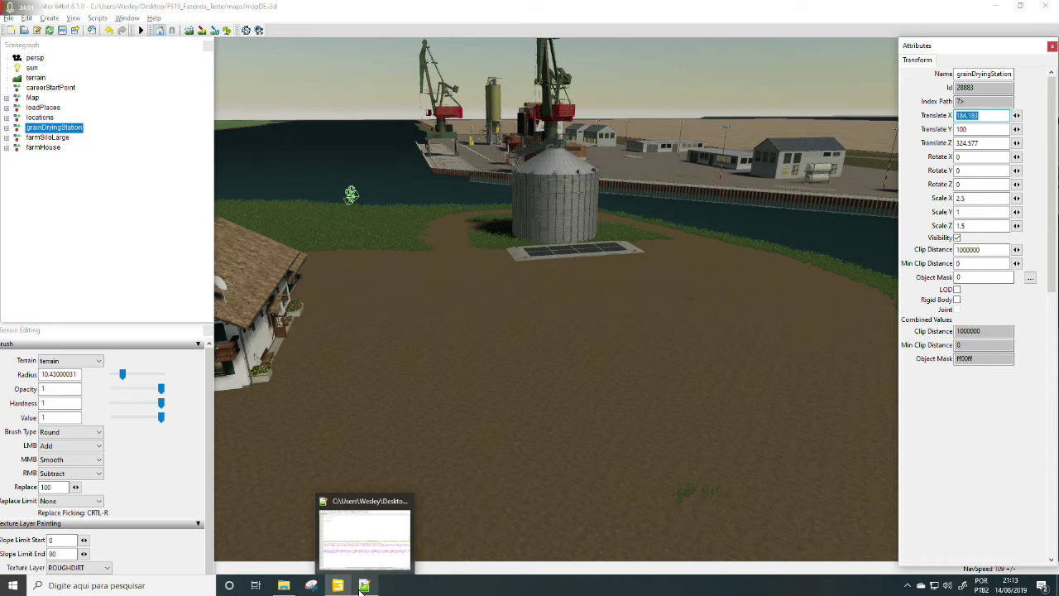
{"action": "left_click", "coordinate": [361, 588]}
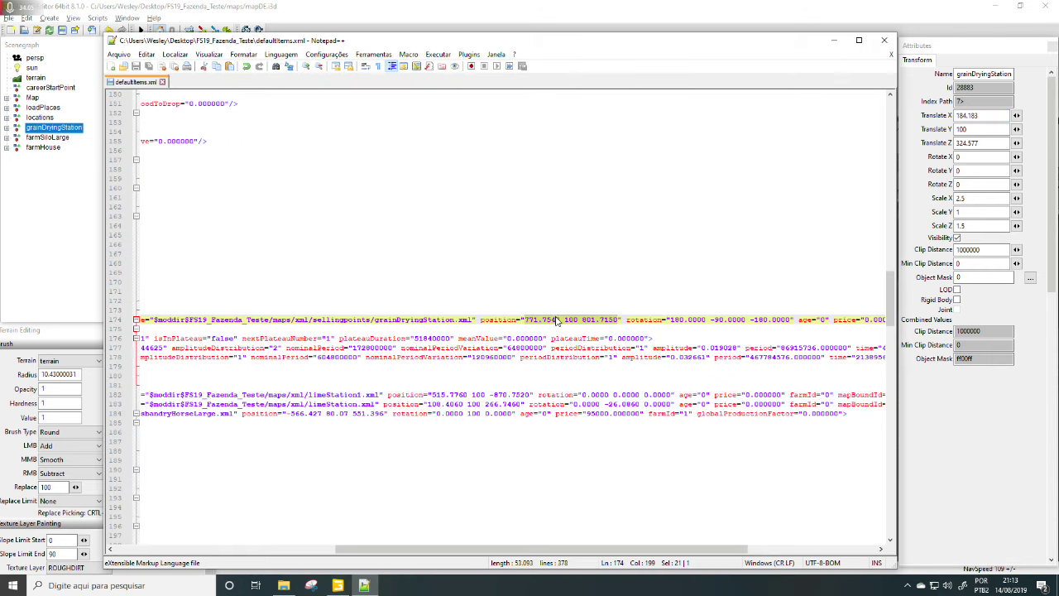
{"action": "left_click", "coordinate": [559, 320]}
{"action": "left_click_drag", "start_coordinate": [560, 320], "coordinate": [524, 320]}
{"action": "right_click", "coordinate": [544, 320]}
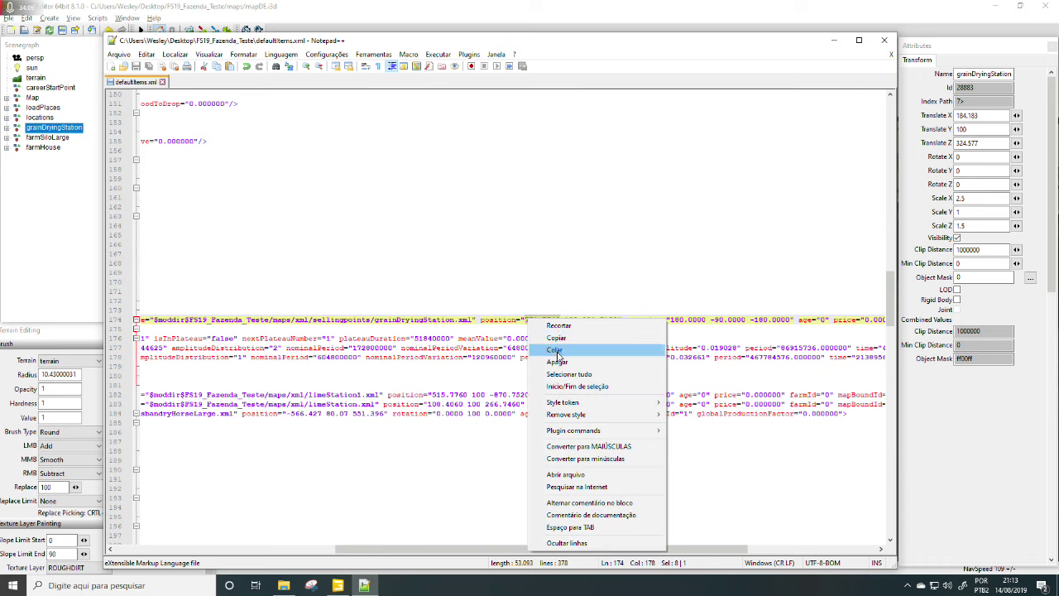
{"action": "left_click", "coordinate": [555, 350]}
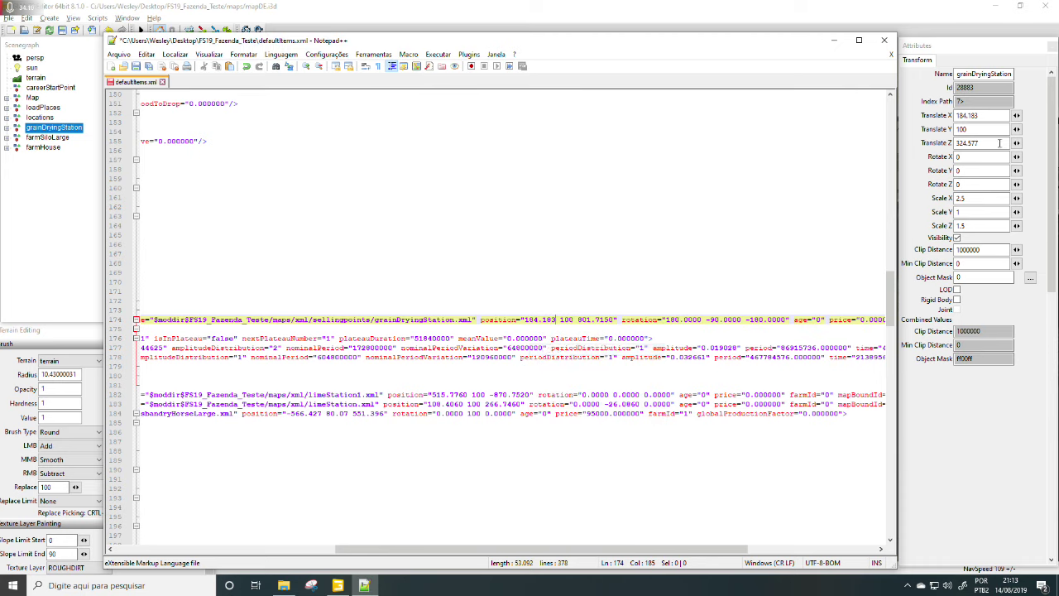
Step: Copy grainDryingStation's Translate Z value, 324.577, from its attributes in GIANTS Editor
{"action": "left_click_drag", "start_coordinate": [999, 144], "coordinate": [934, 144]}
{"action": "right_click", "coordinate": [972, 144]}
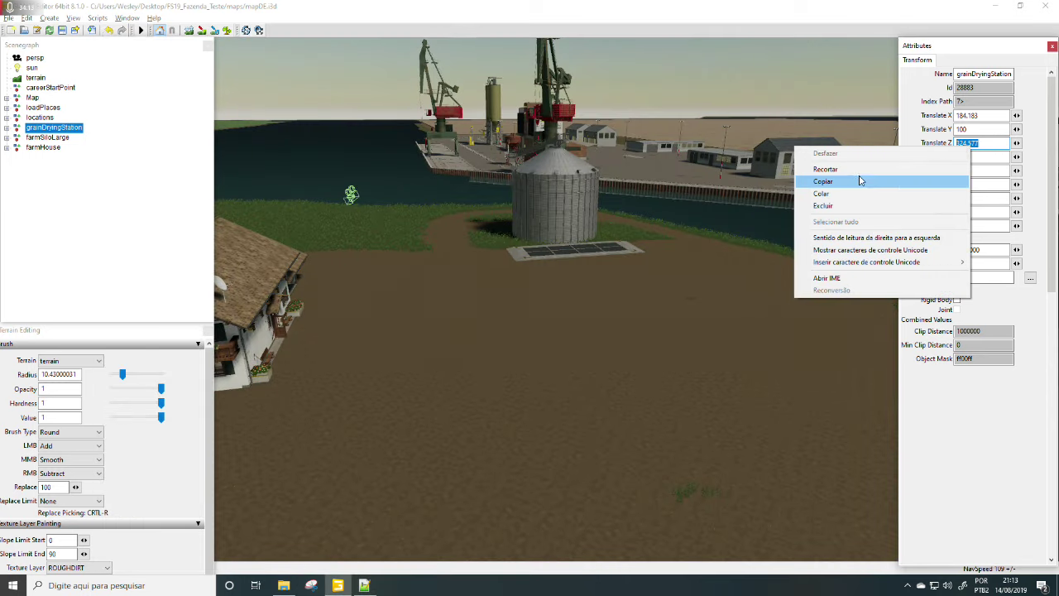
{"action": "left_click", "coordinate": [838, 182]}
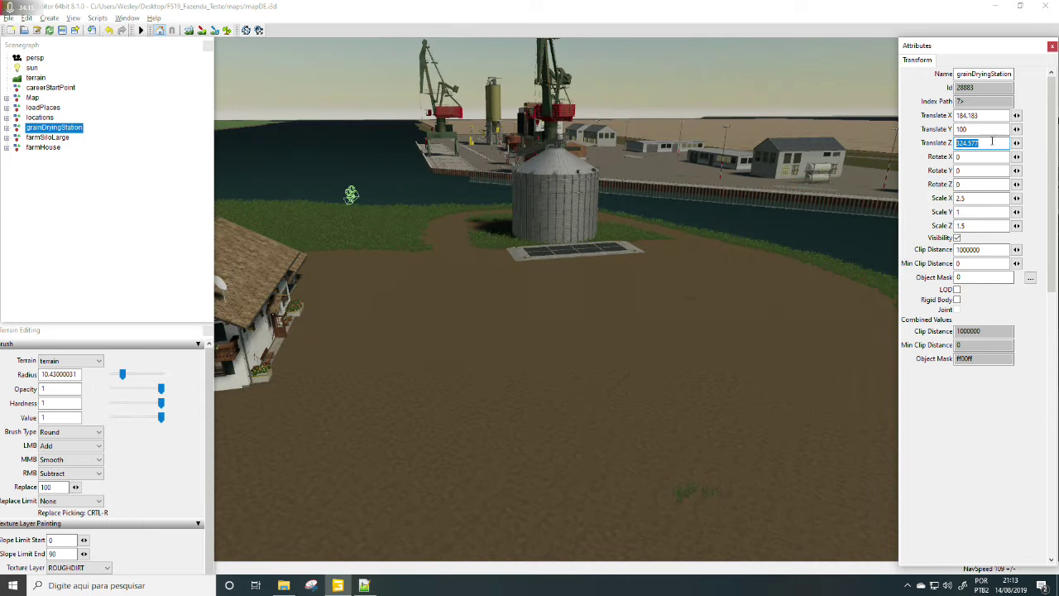